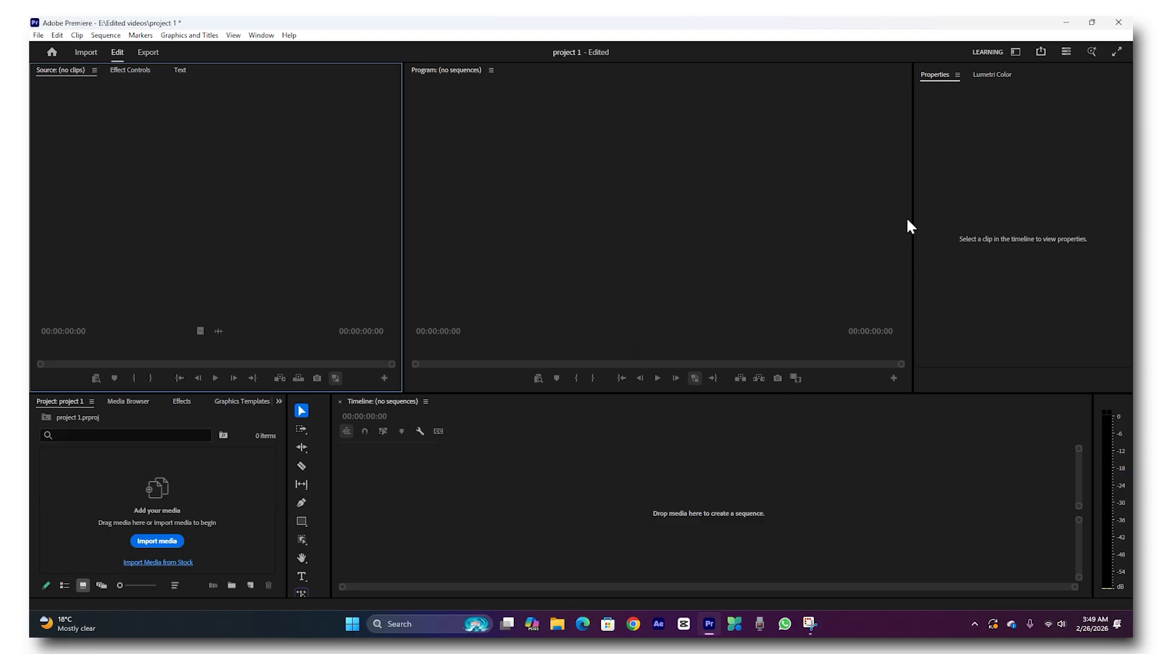
Switch the workspace layout to Vertical and return it to Learning
click(1014, 54)
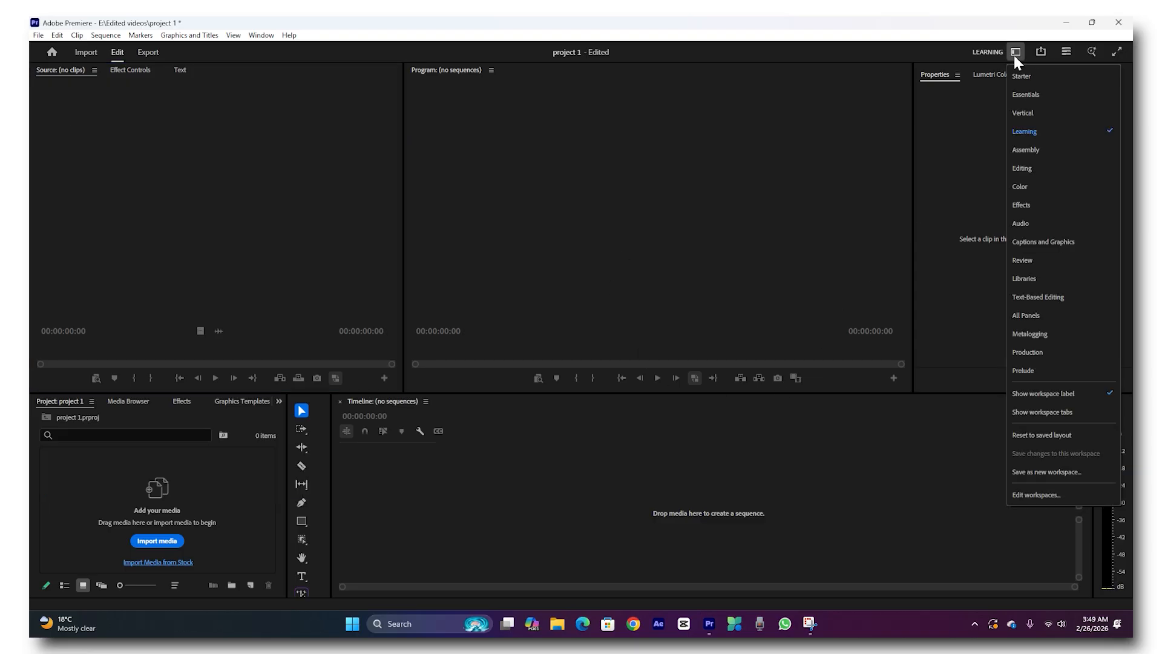
click(1026, 114)
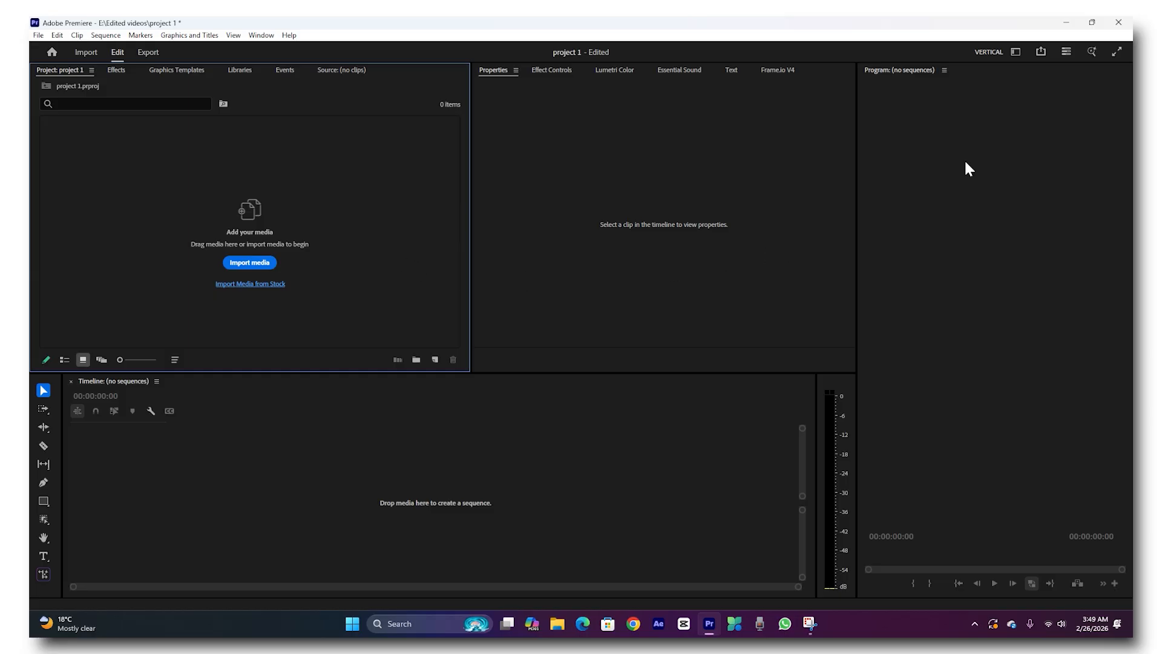
click(1016, 52)
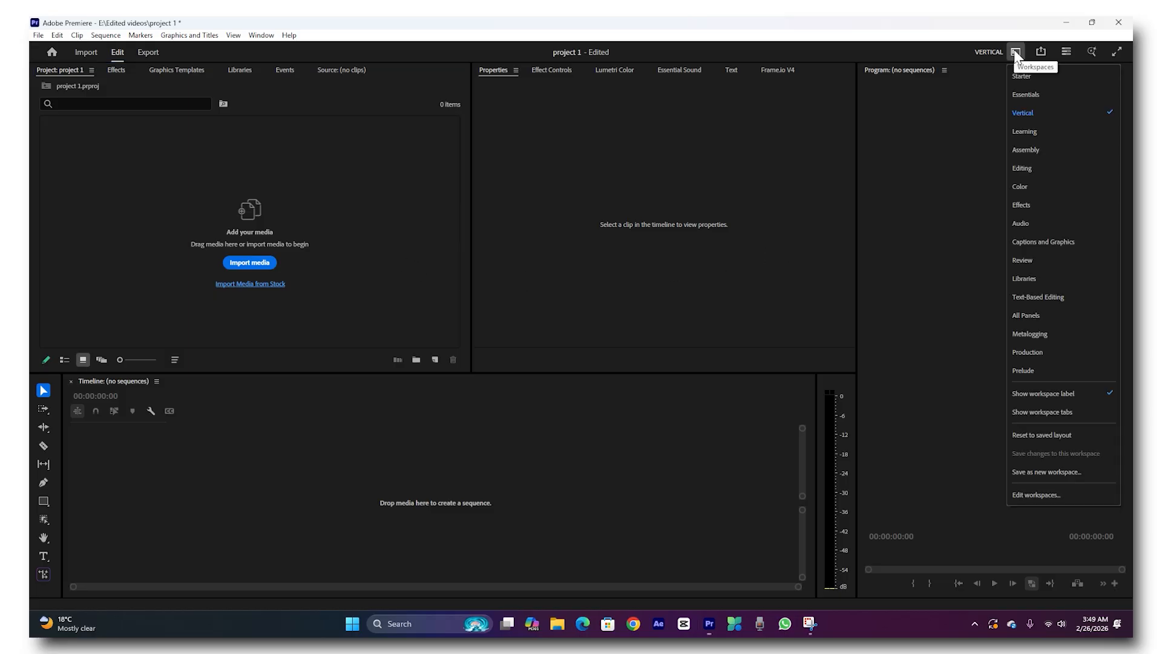
click(1026, 129)
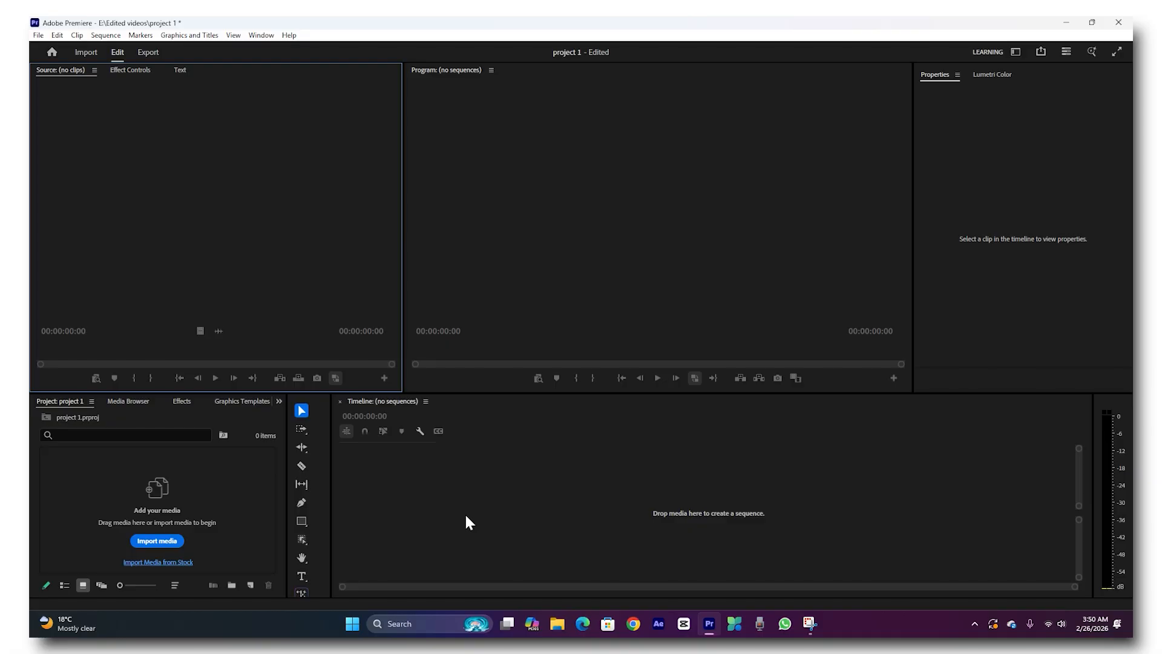
Import the clip IMG_5864.MOV into the project and move it into a new bin
click(155, 541)
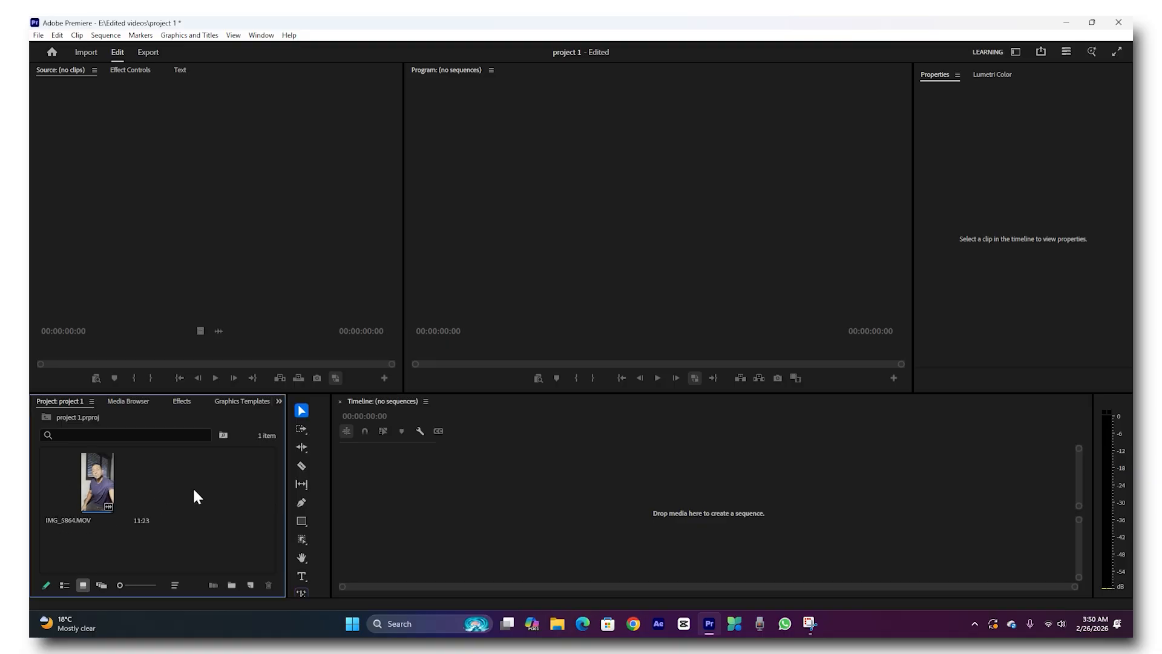
click(232, 585)
drag(88, 486, 224, 502)
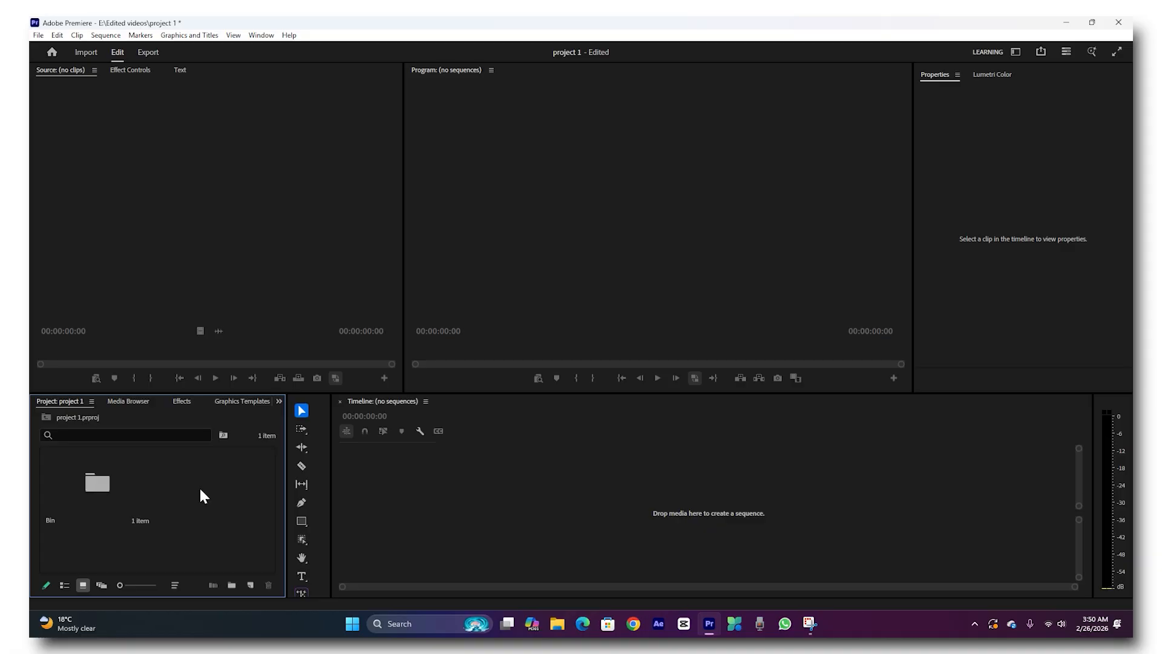
Open the bin and create a sequence from IMG_5864.MOV by placing it in the empty timeline
double_click(98, 484)
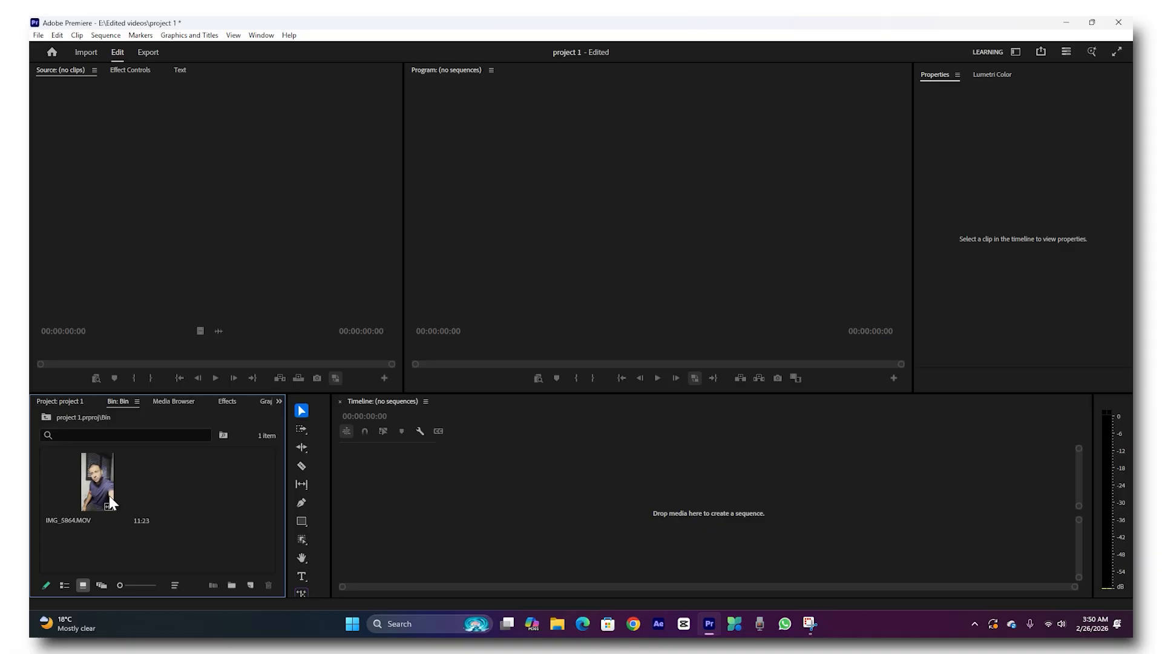
drag(96, 481, 442, 506)
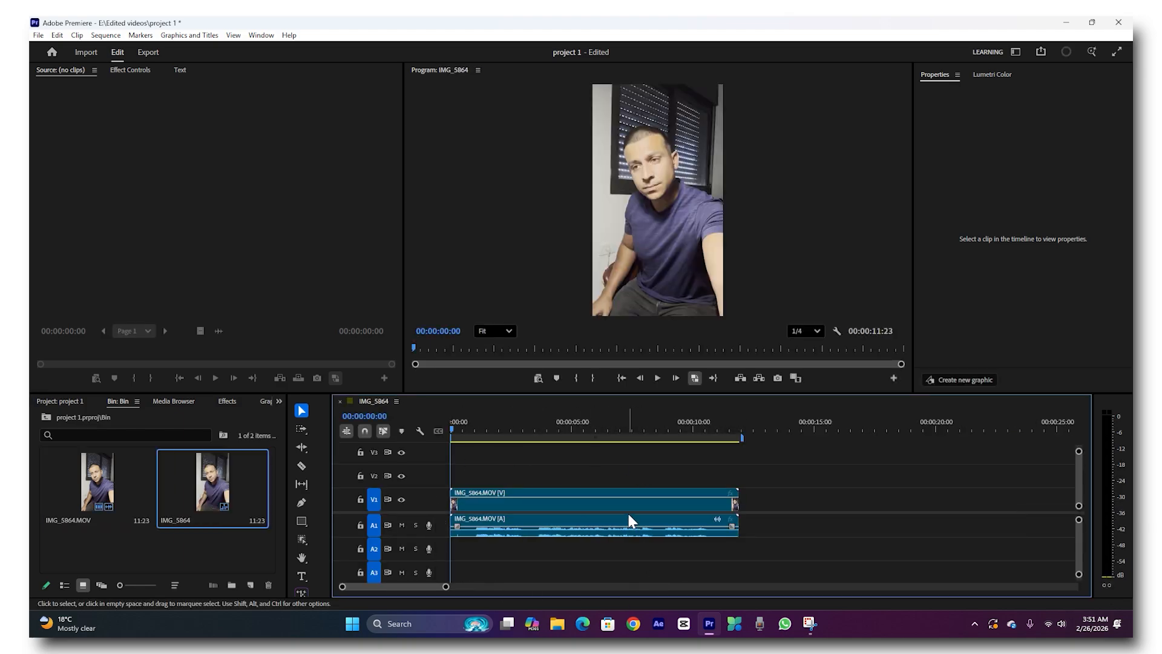
Review the sequence's settings, including its frame size and timebase, and accept them
click(599, 507)
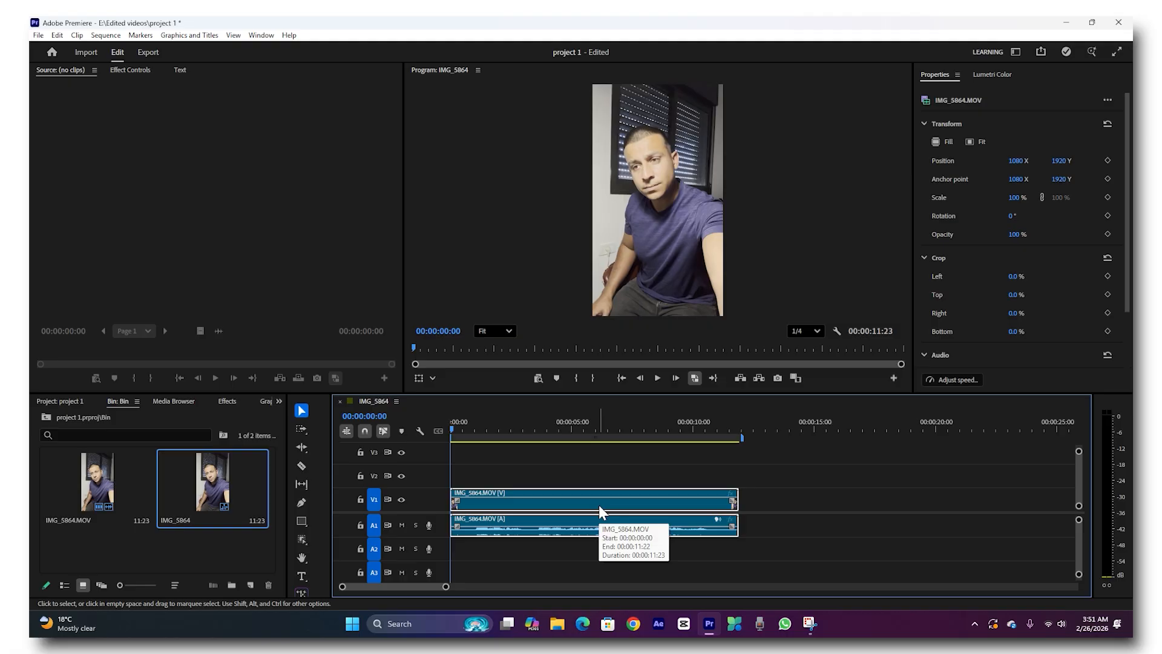
click(107, 35)
click(128, 49)
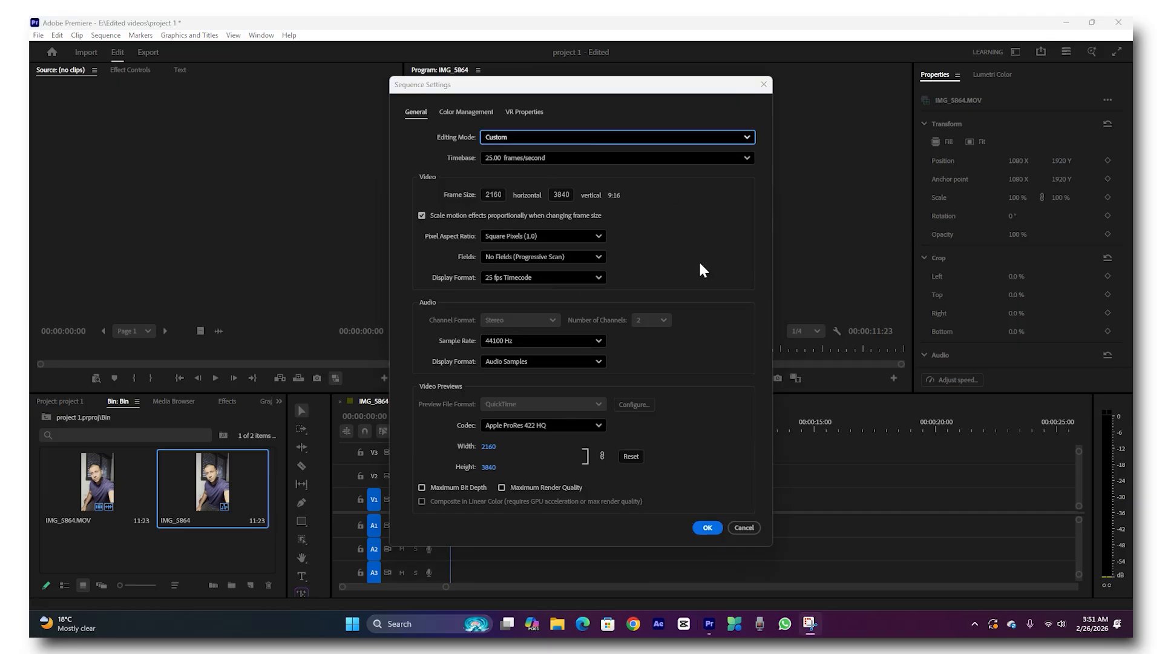
click(706, 526)
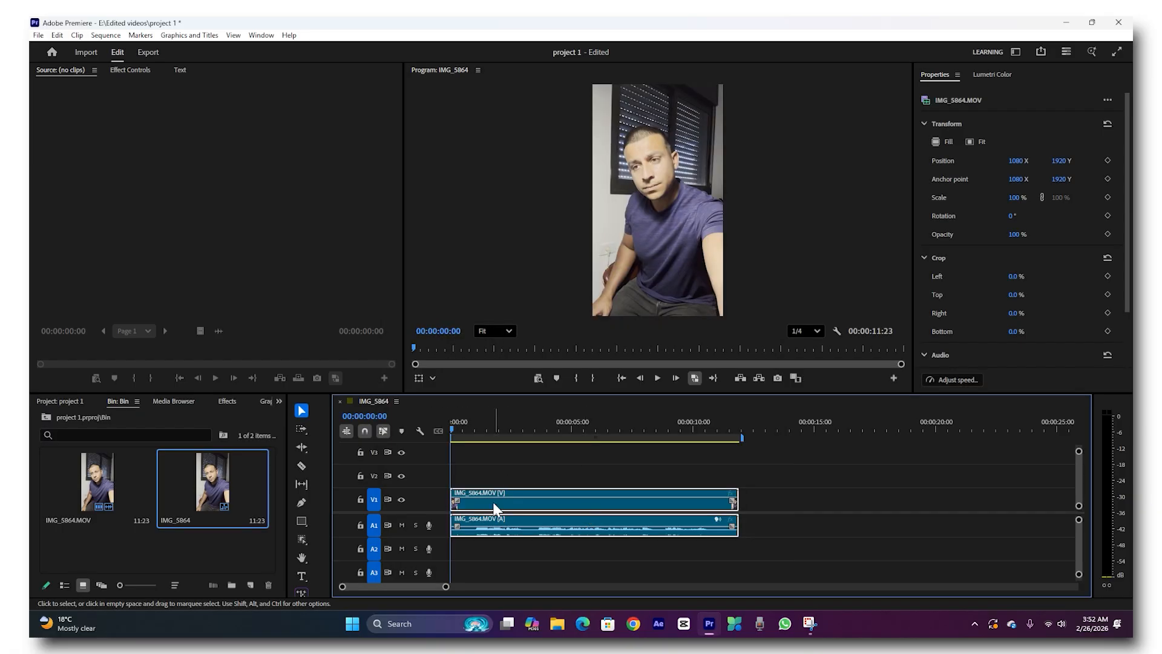
Scrub the playhead through the opening seconds of the sequence to 00:00:04:05
drag(451, 427, 493, 431)
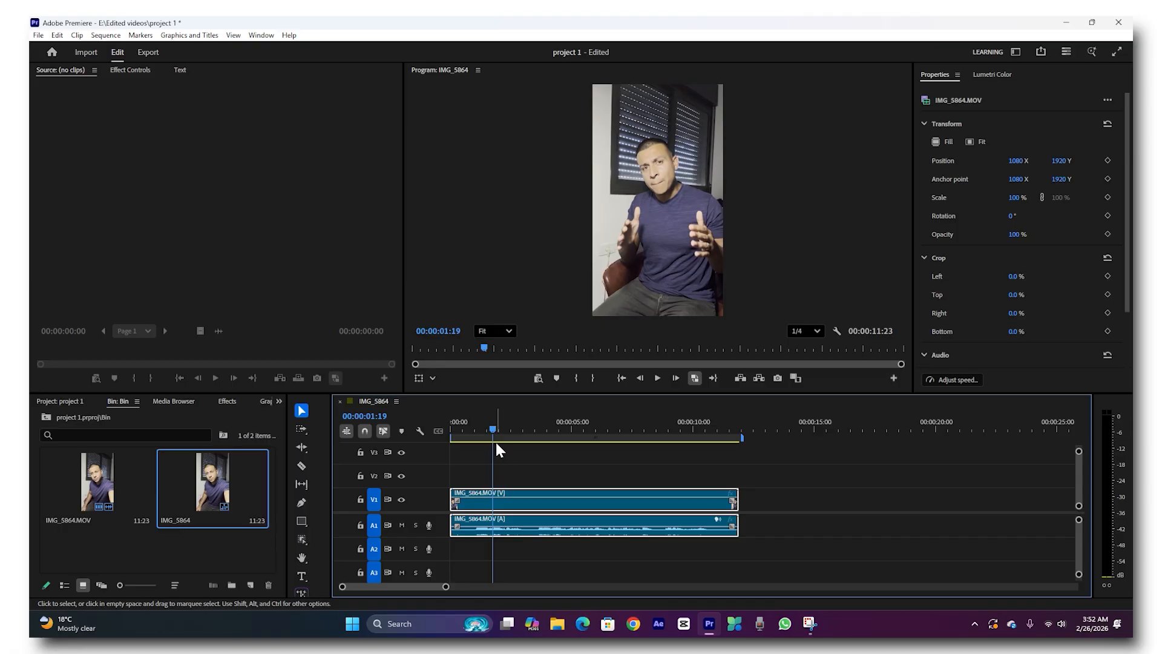
drag(497, 441, 552, 436)
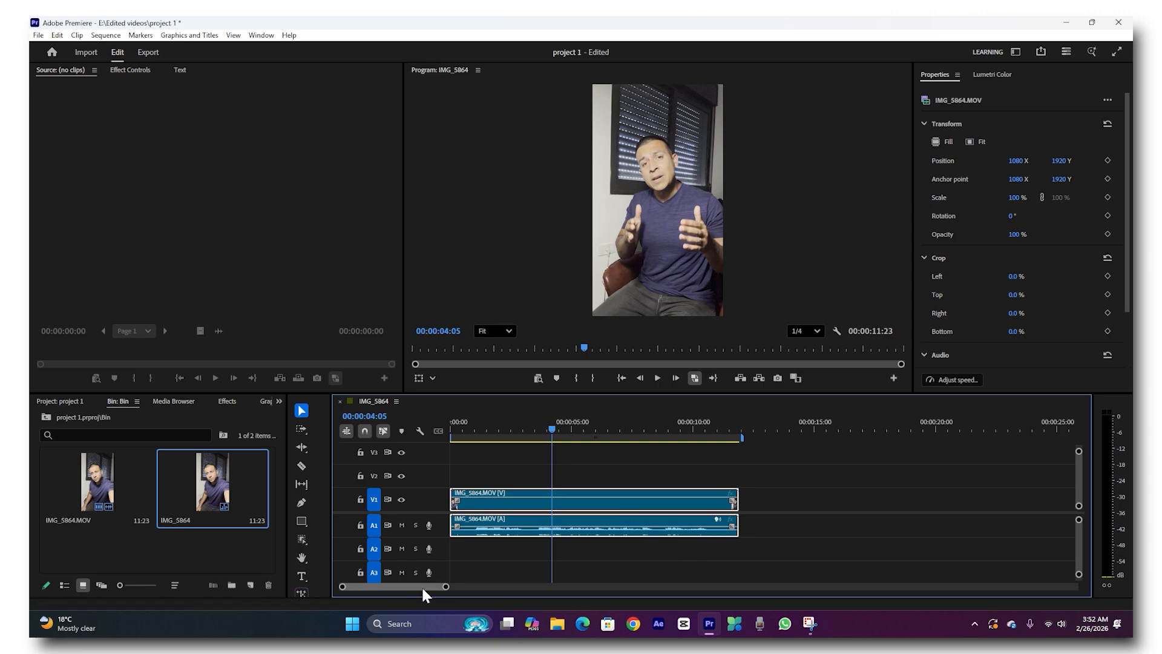
mouse_move(423, 588)
mouse_down()
mouse_move(511, 586)
mouse_move(394, 592)
mouse_move(427, 589)
mouse_up()
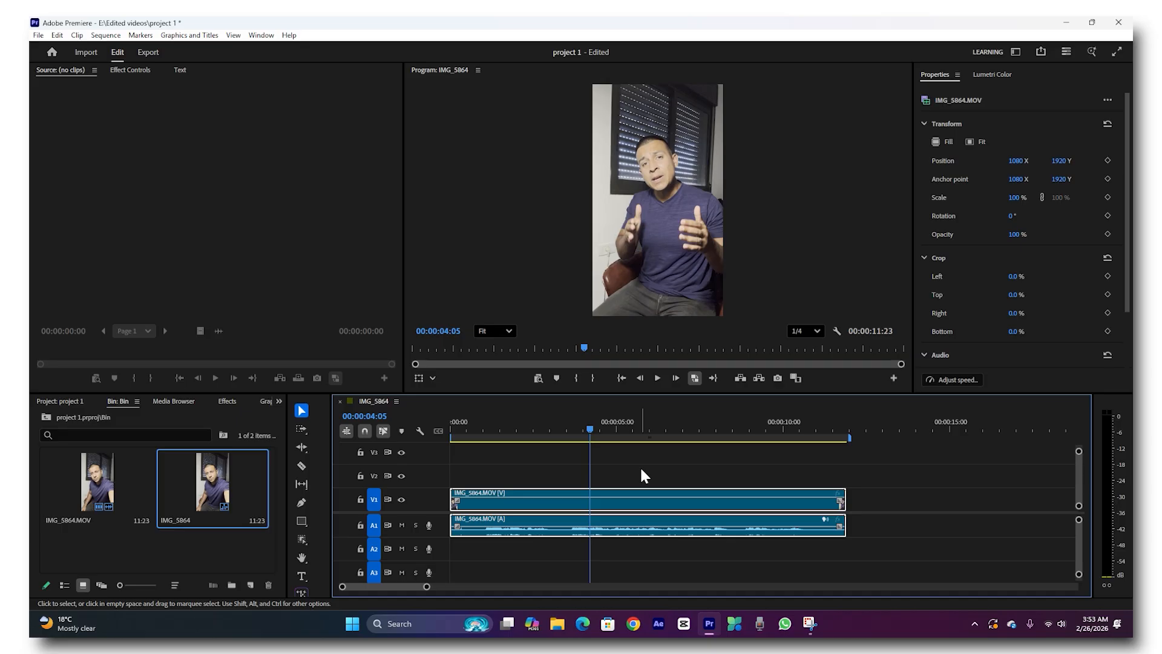
Step the playhead forward by single frames and five-frame jumps, and check the sequence's end and start
key(Right)
key(Right)
key(Right)
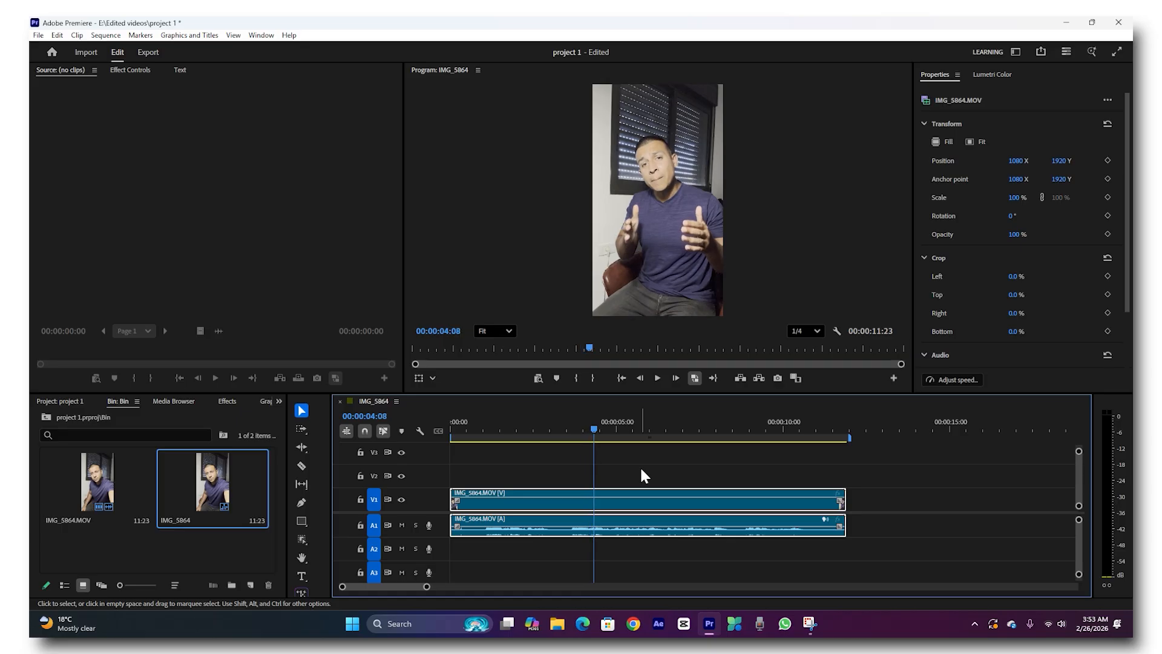
key(shift+Right)
key(shift+Right)
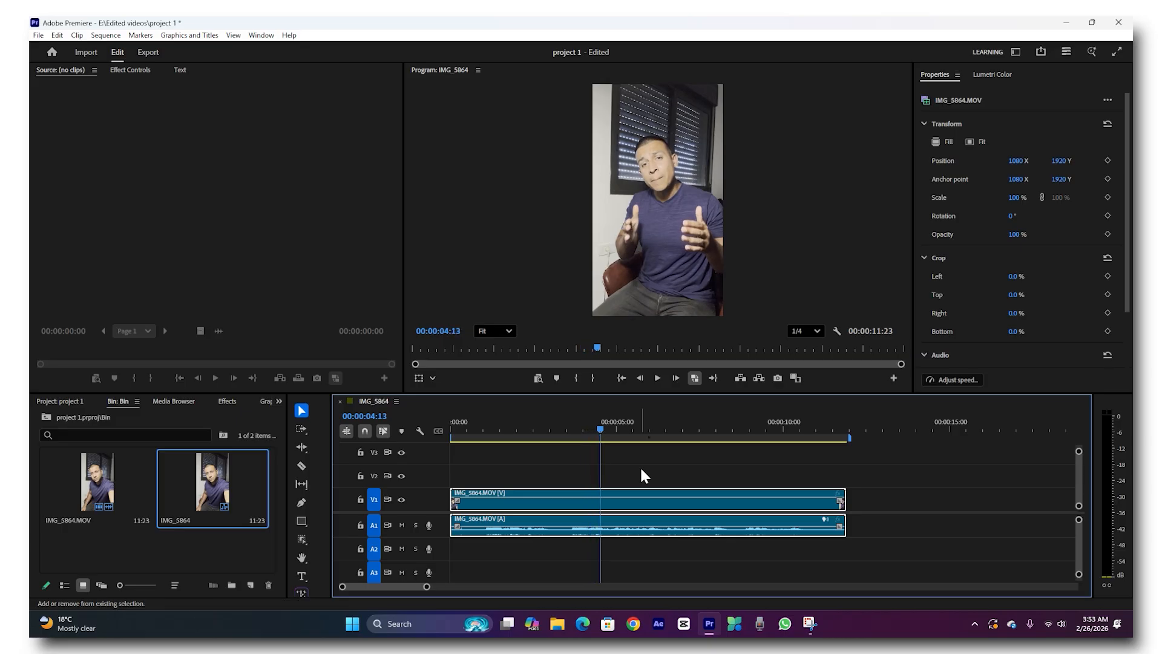
key(shift+Right)
key(shift+Right)
key(shift+Right)
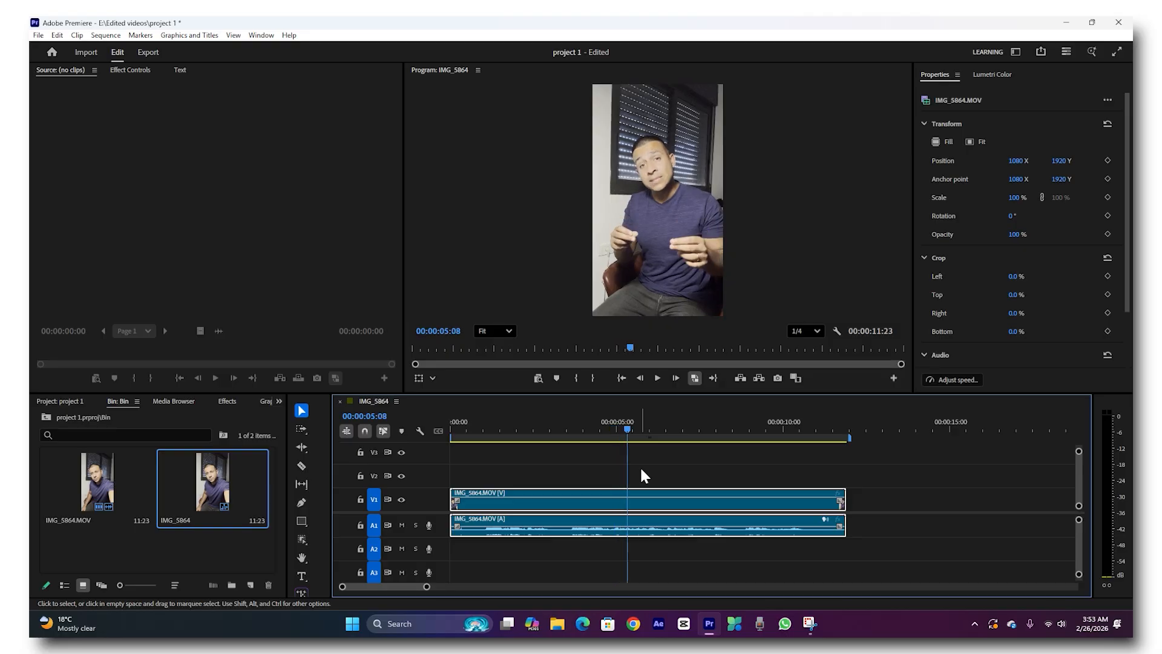
key(End)
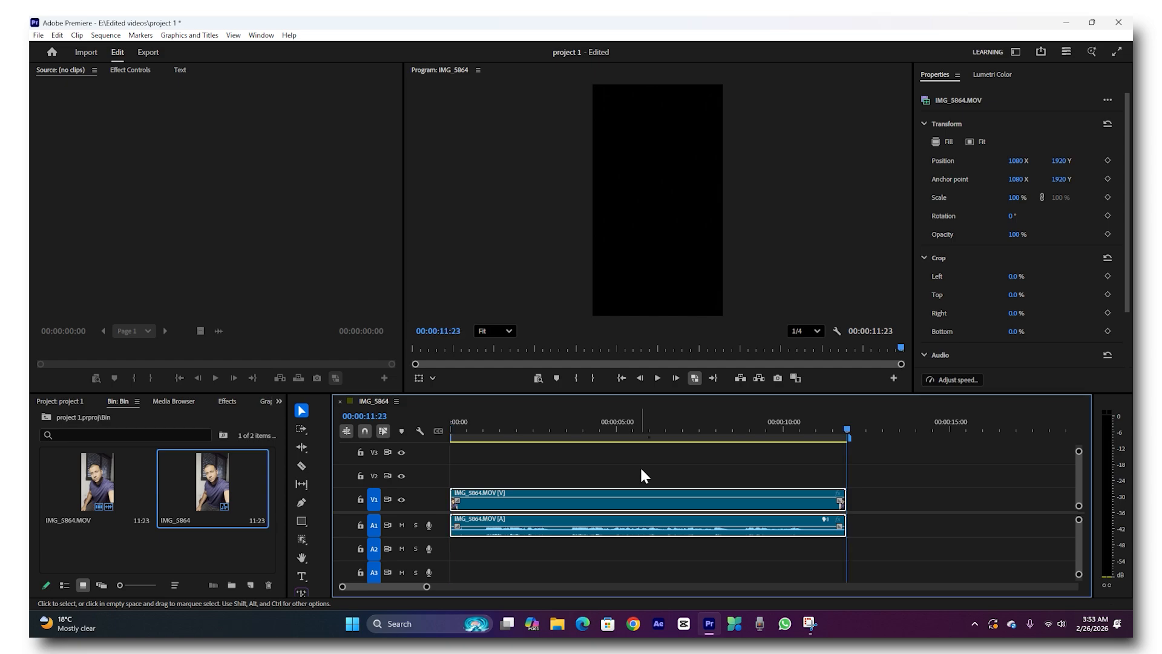
key(Home)
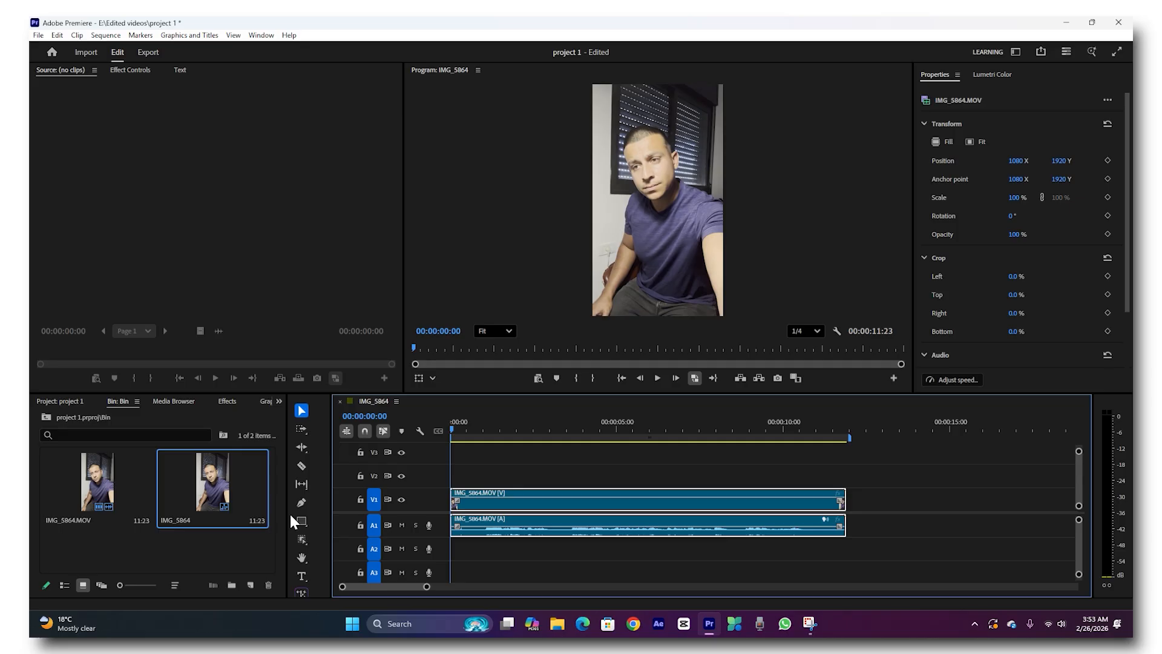
Try moving the clip along the timeline with the Selection tool
click(302, 410)
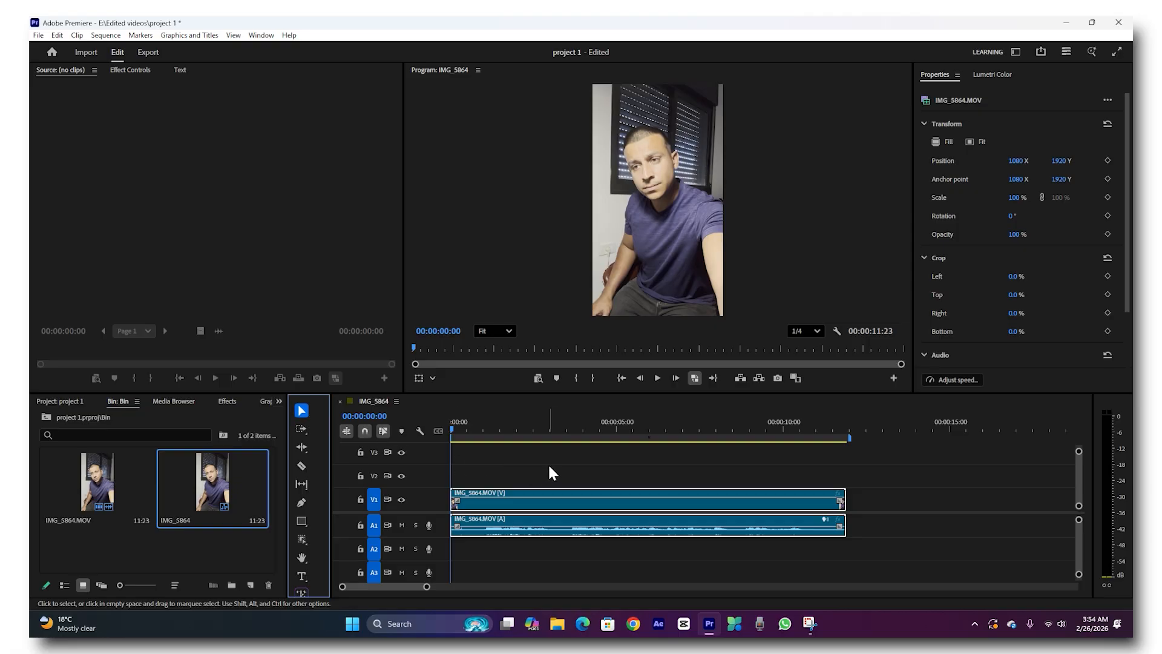
drag(511, 502, 588, 512)
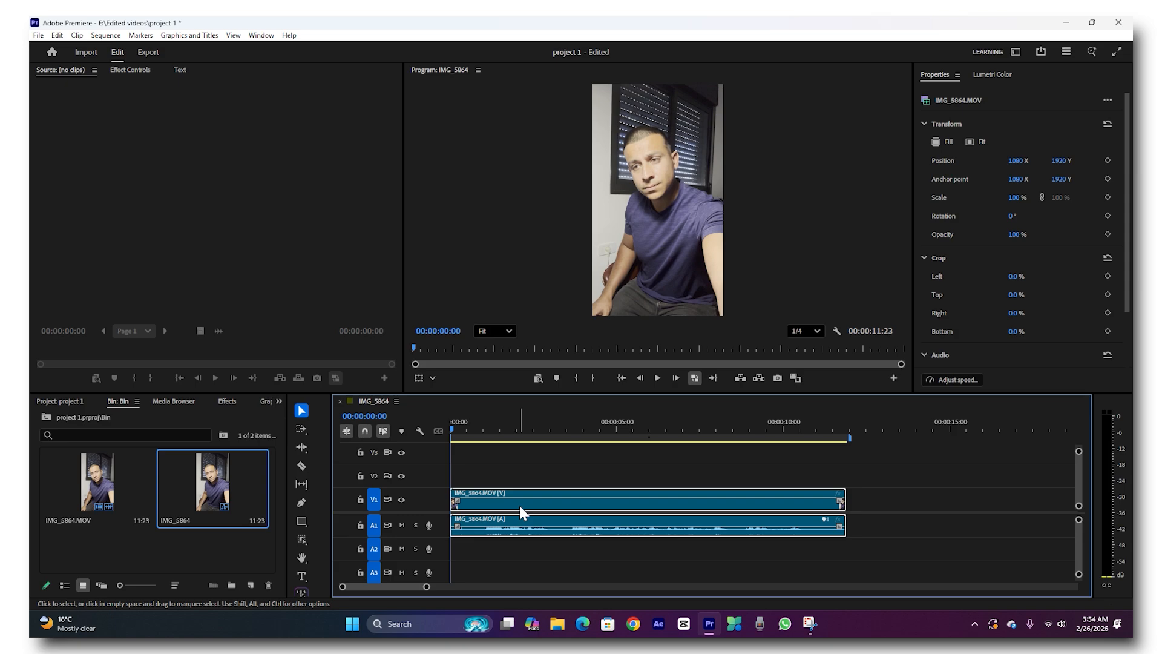
click(301, 410)
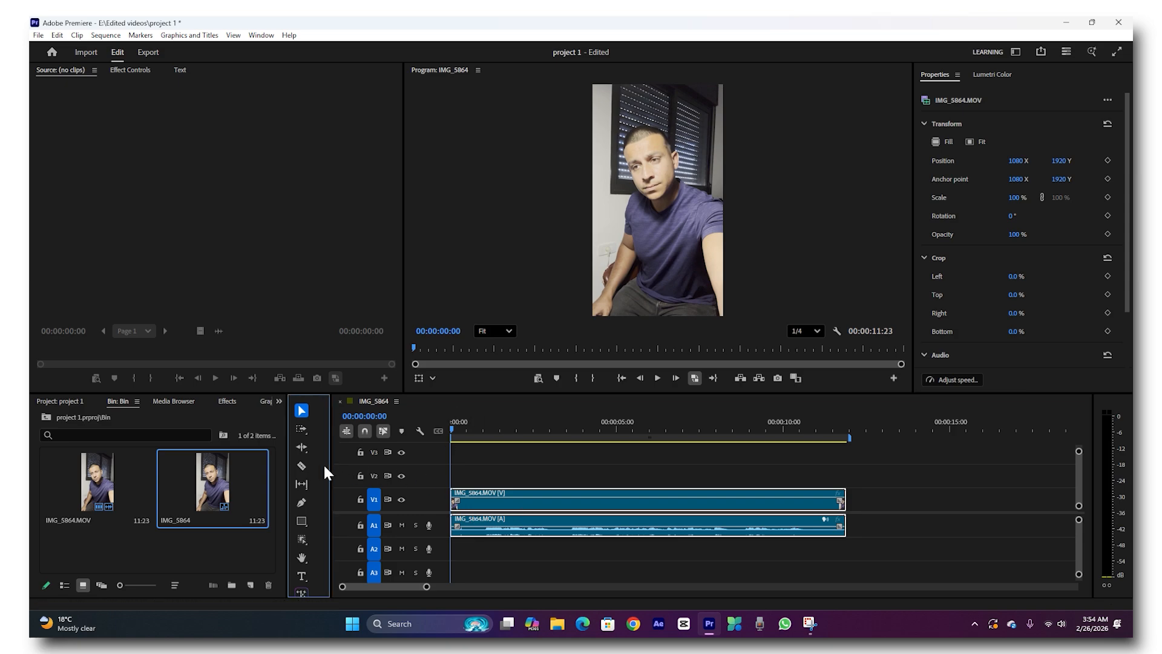
Split the clip with the Razor tool at about 00:00:02:24 and about 00:00:03:16
click(301, 466)
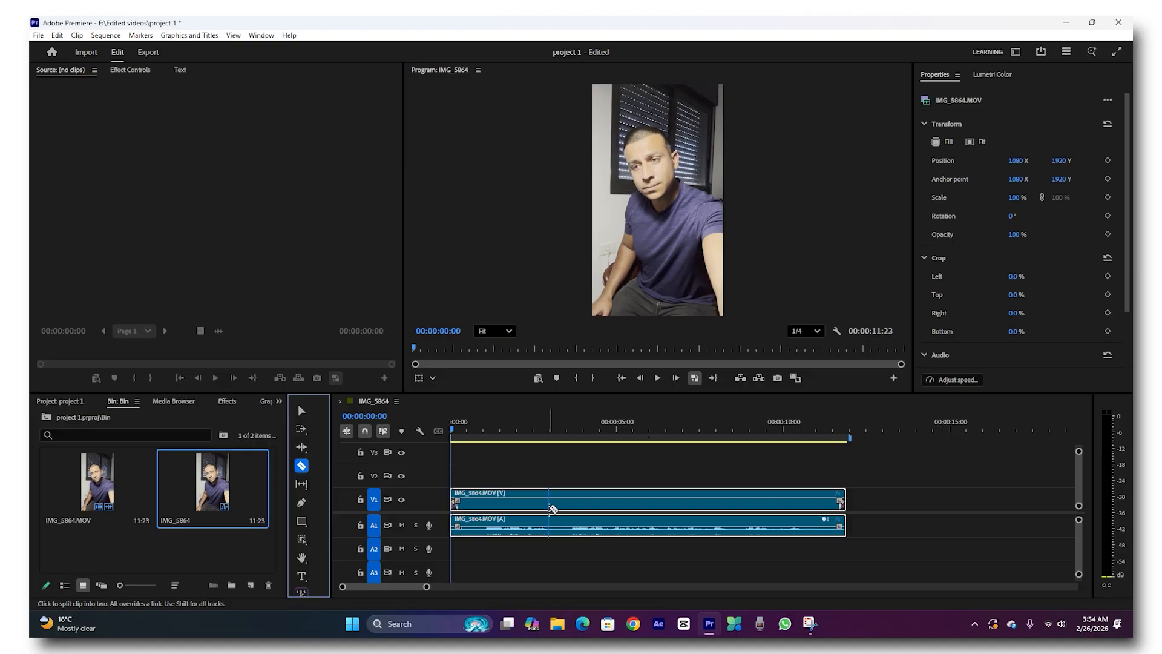
click(548, 507)
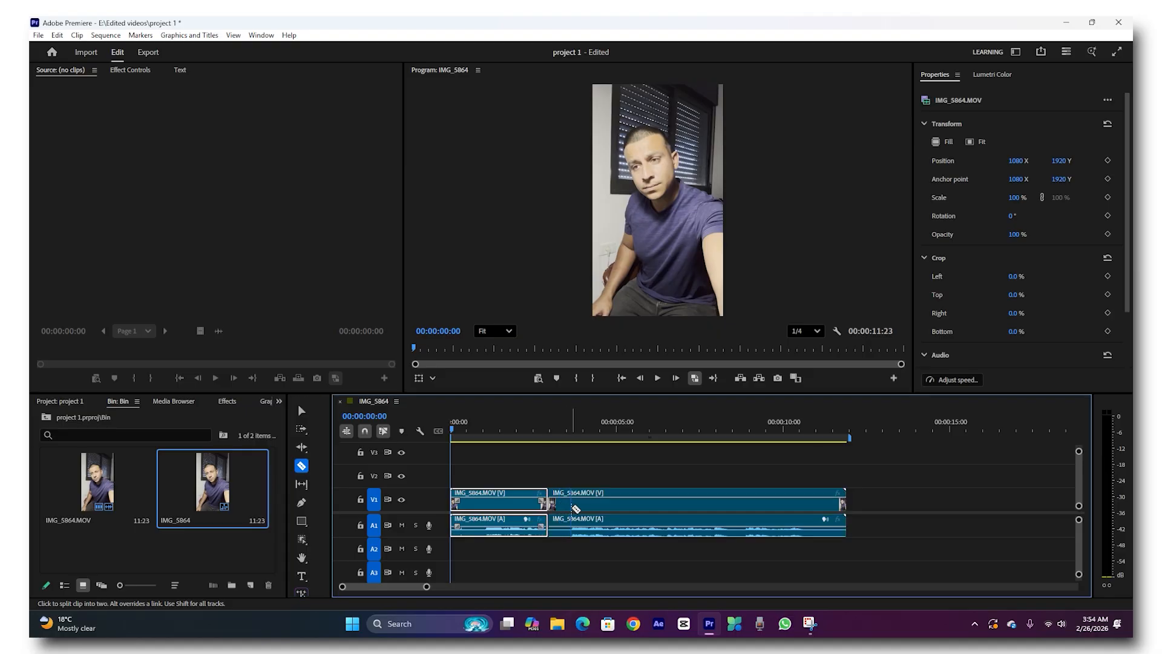
click(570, 505)
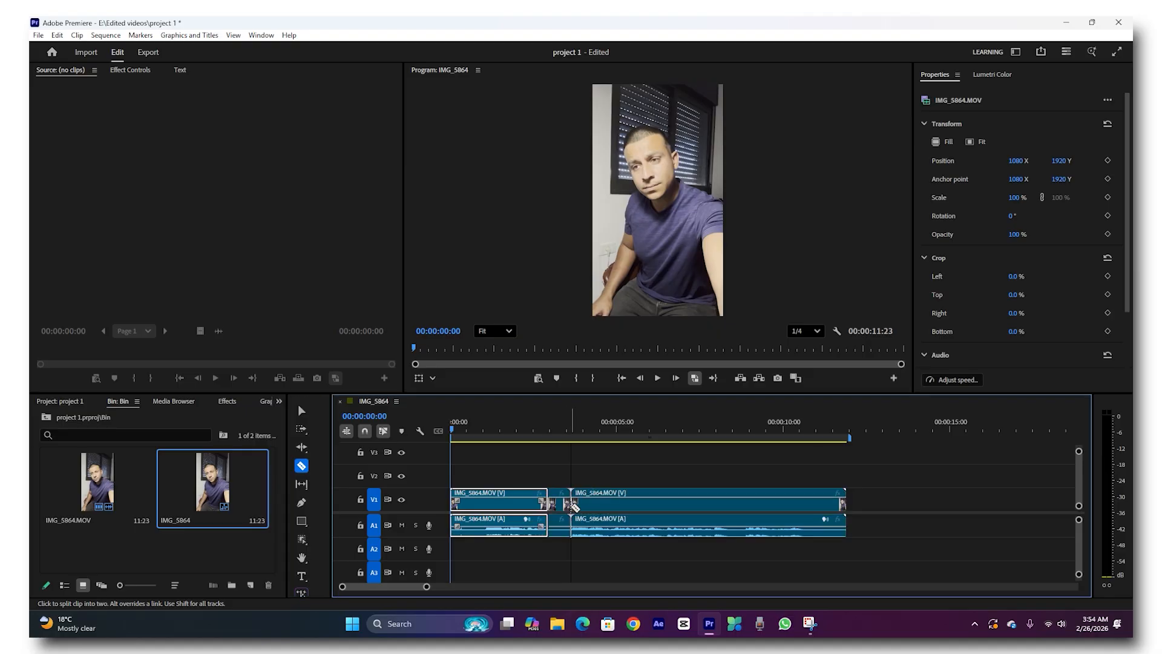
Delete the short piece between the two cuts and close the gap it leaves
click(300, 410)
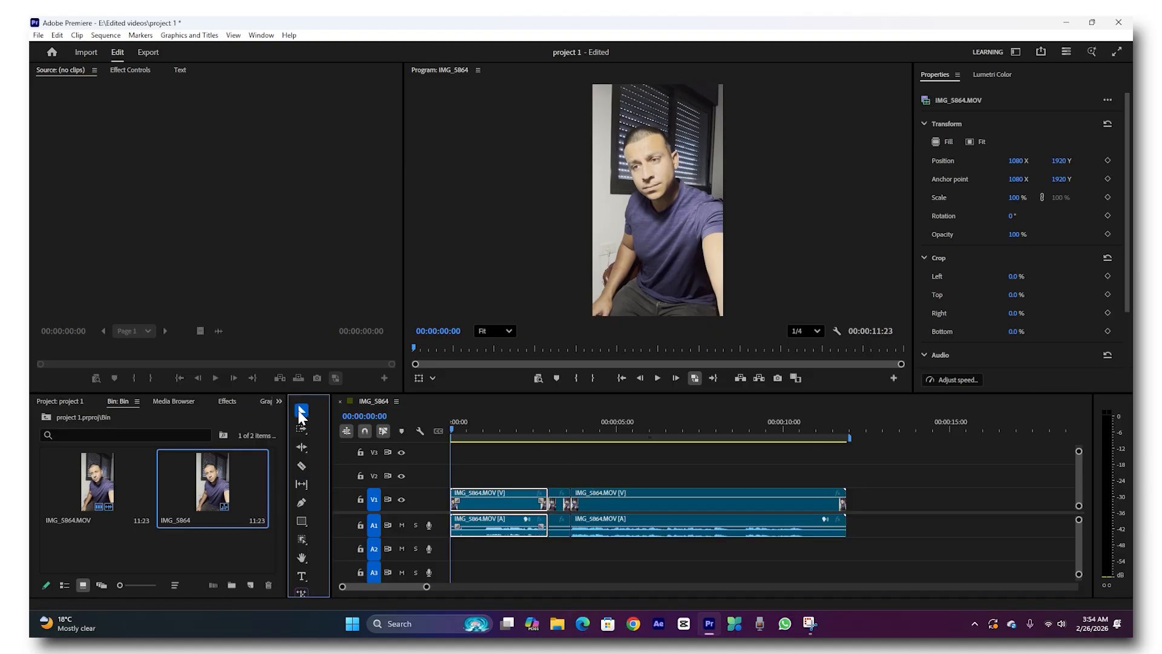
click(557, 509)
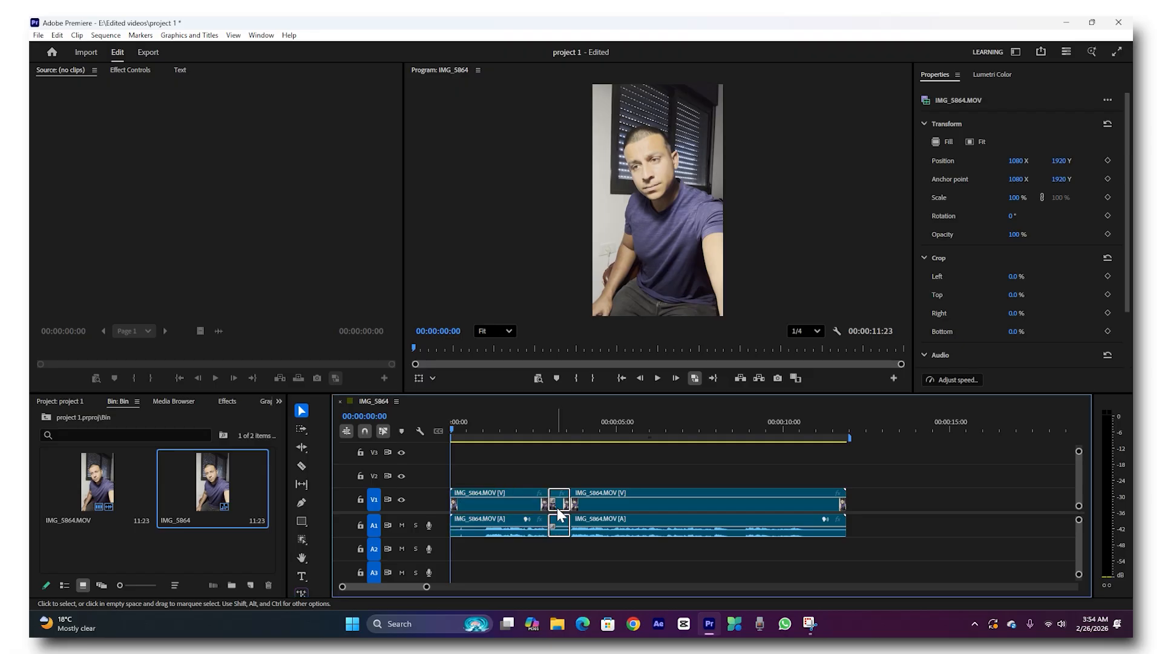
key(Delete)
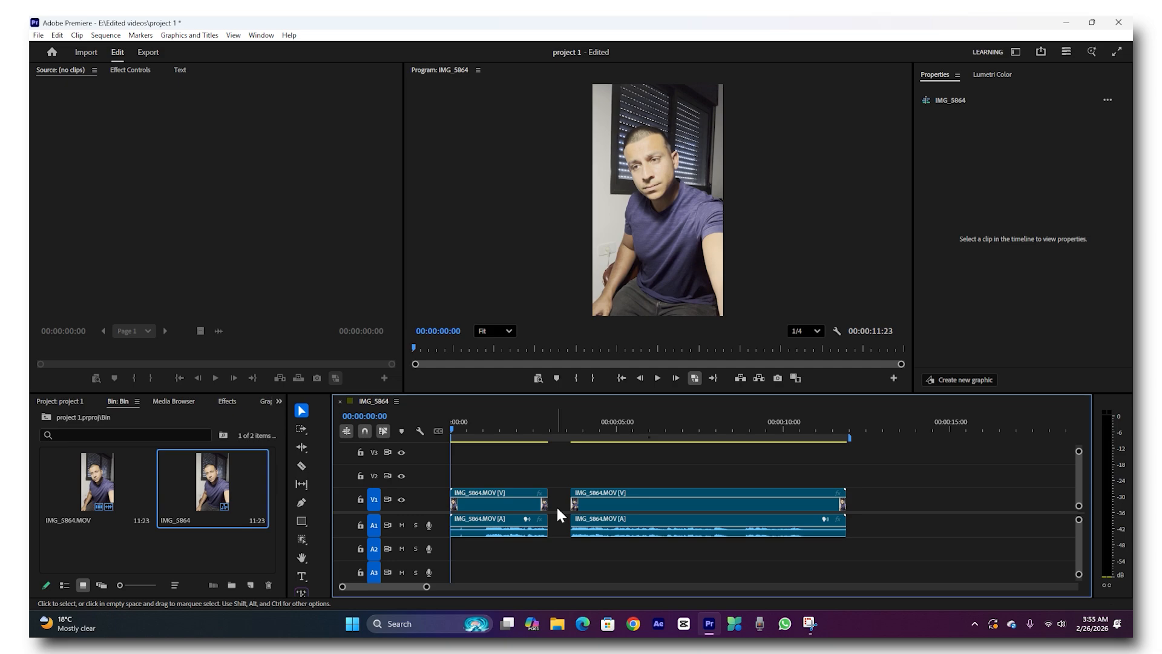
key(ctrl+z)
key(ctrl+shift+z)
key(Delete)
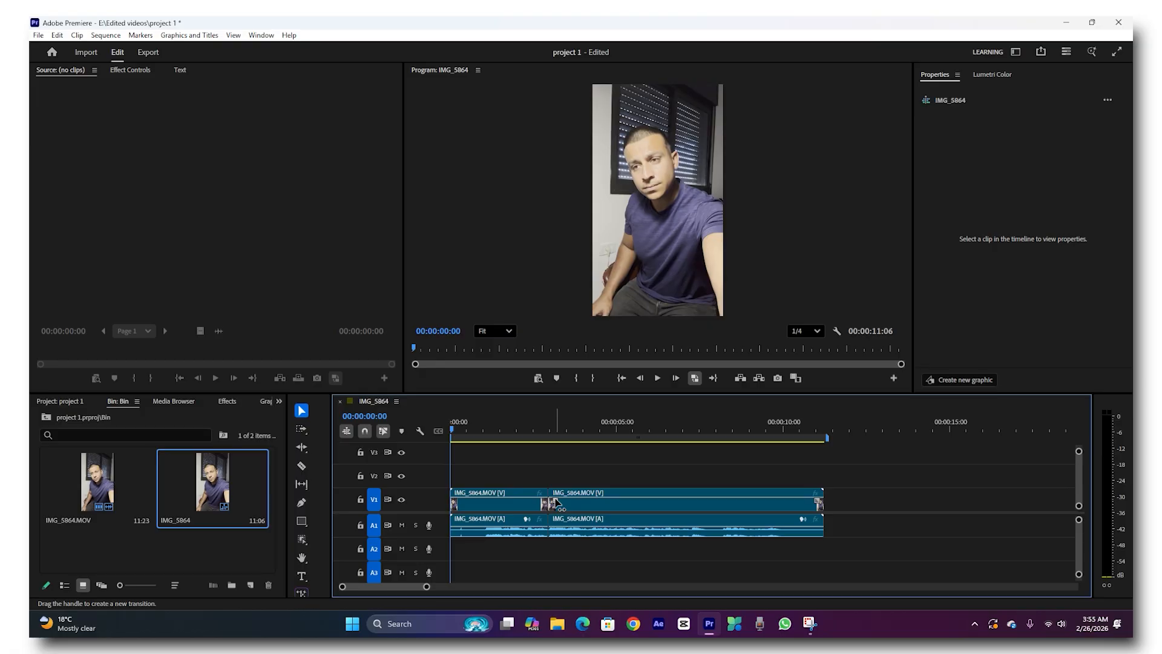
Undo the gap removal and the deletion of the short middle piece
key(ctrl+z)
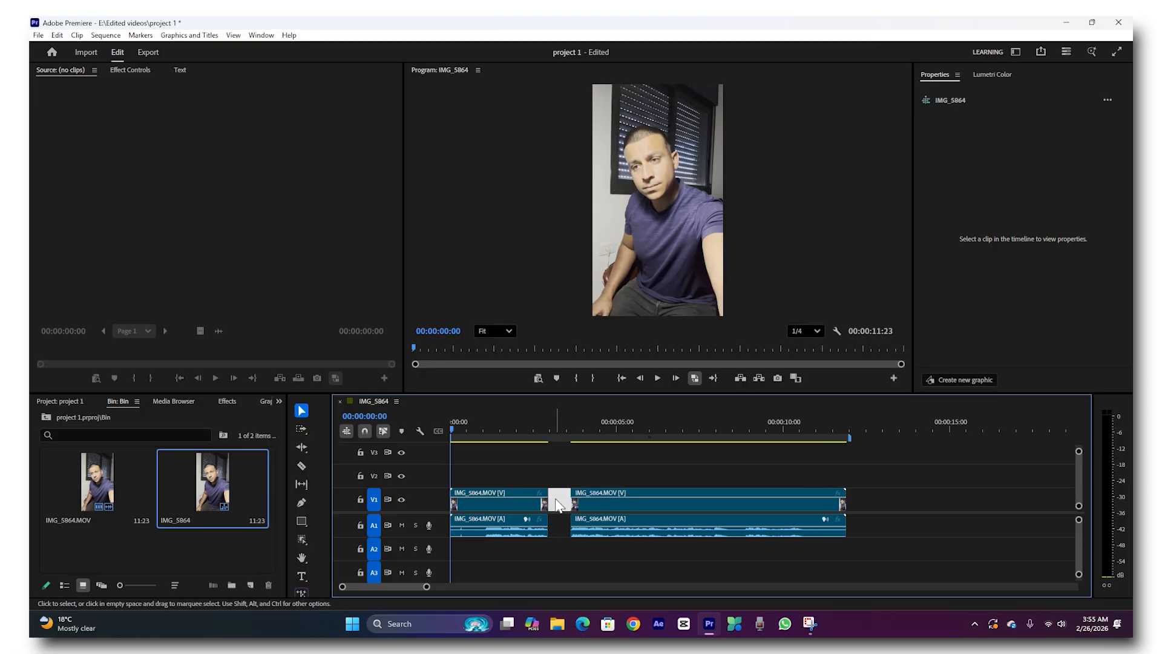
key(ctrl+z)
Ripple delete the short middle piece so the following clip closes up to the first one
click(559, 508)
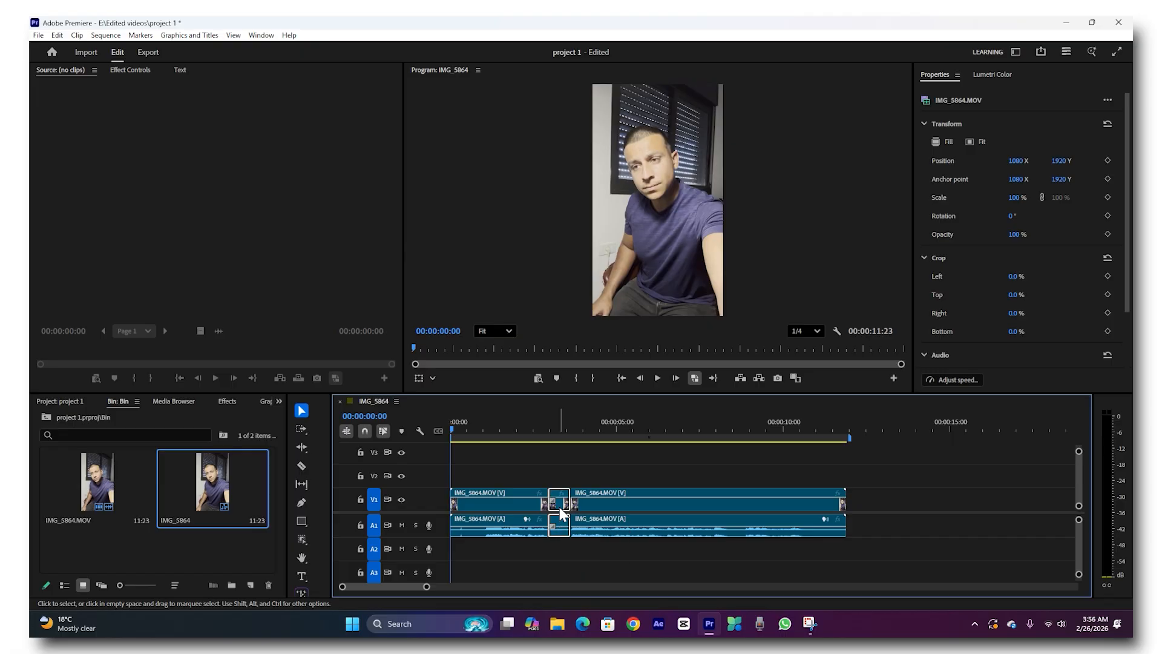
key(shift+Delete)
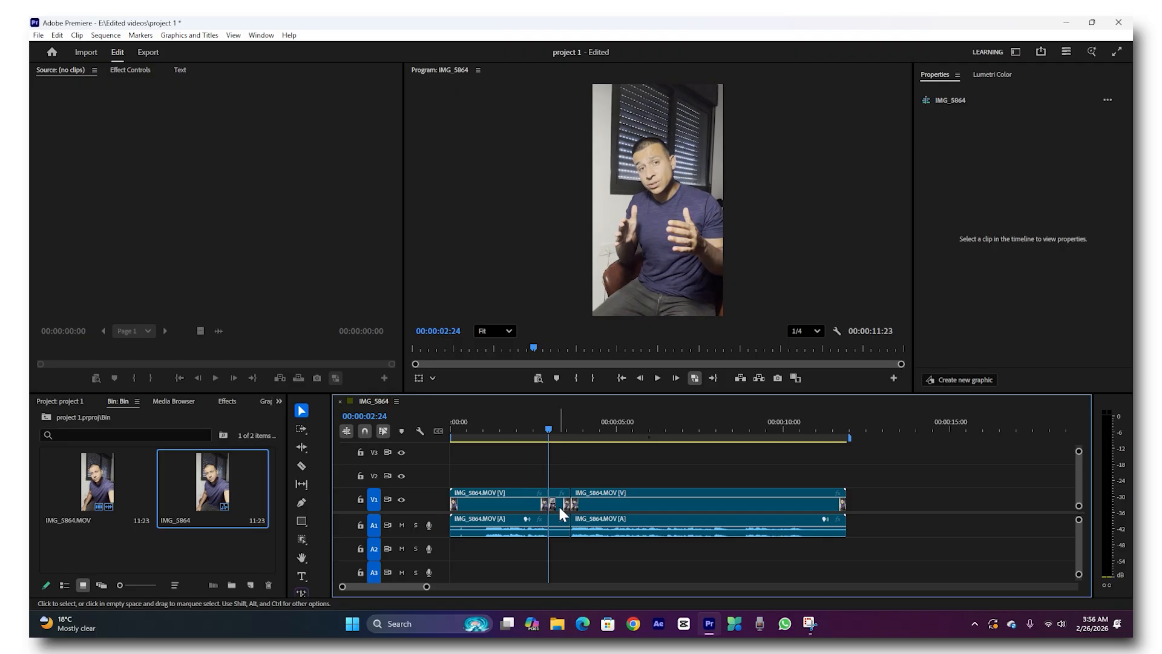
click(559, 506)
key(shift+Delete)
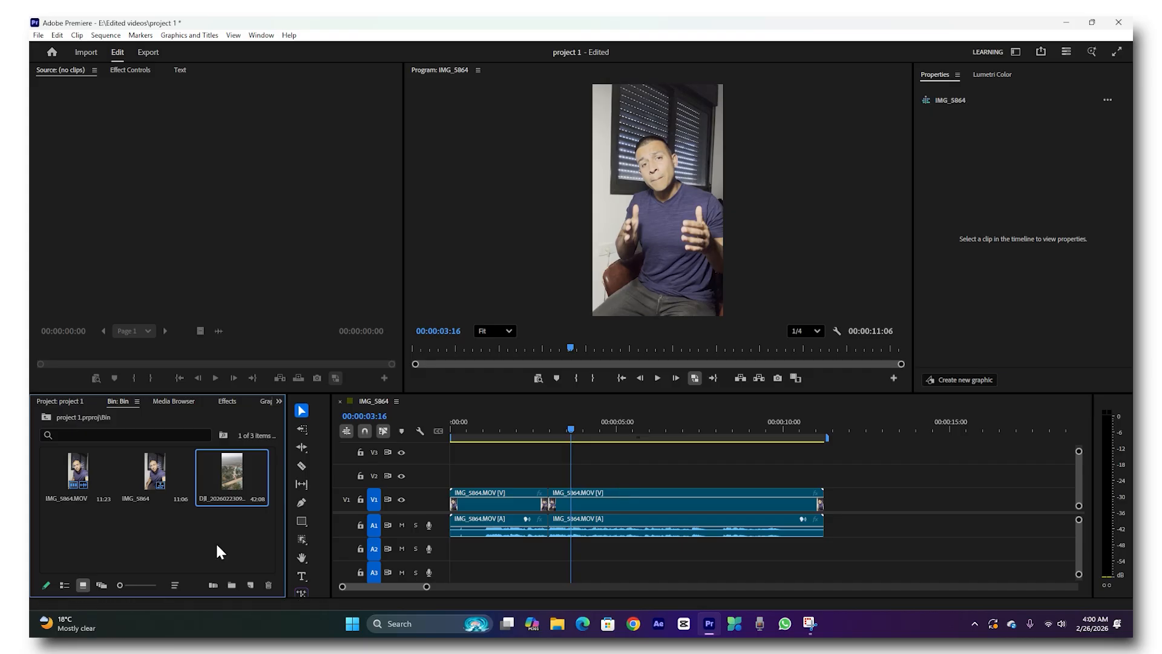
Open the drone clip in the Source monitor and mark its in point at 00:00:11:26 and out point at 00:00:13:24
double_click(234, 463)
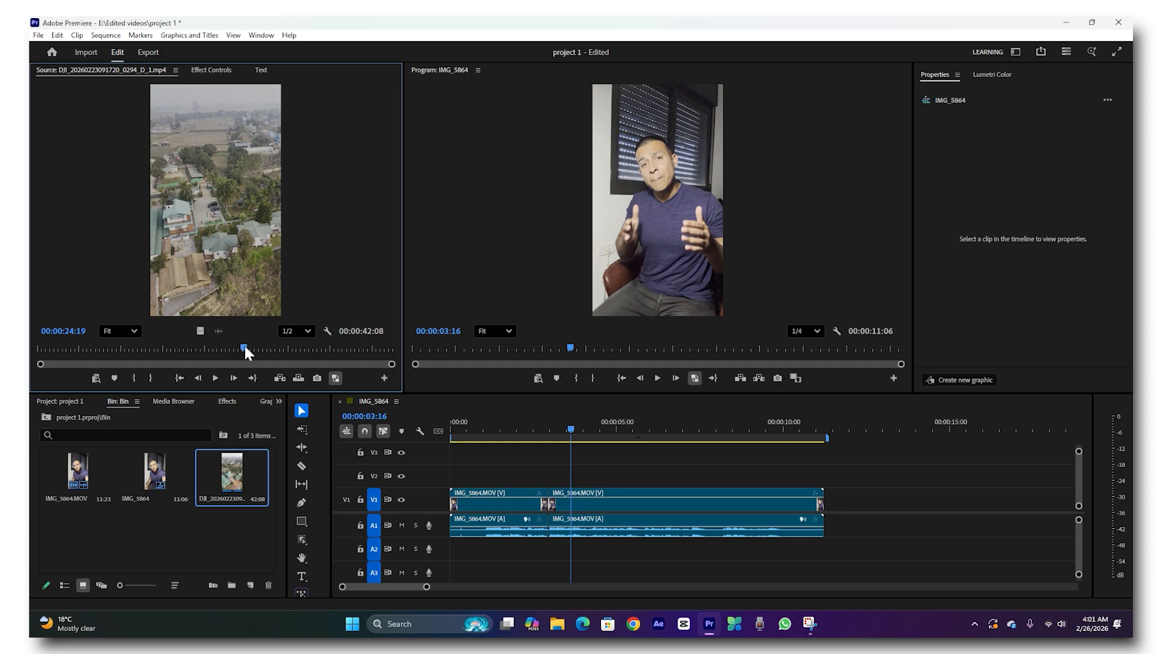
drag(243, 347, 136, 348)
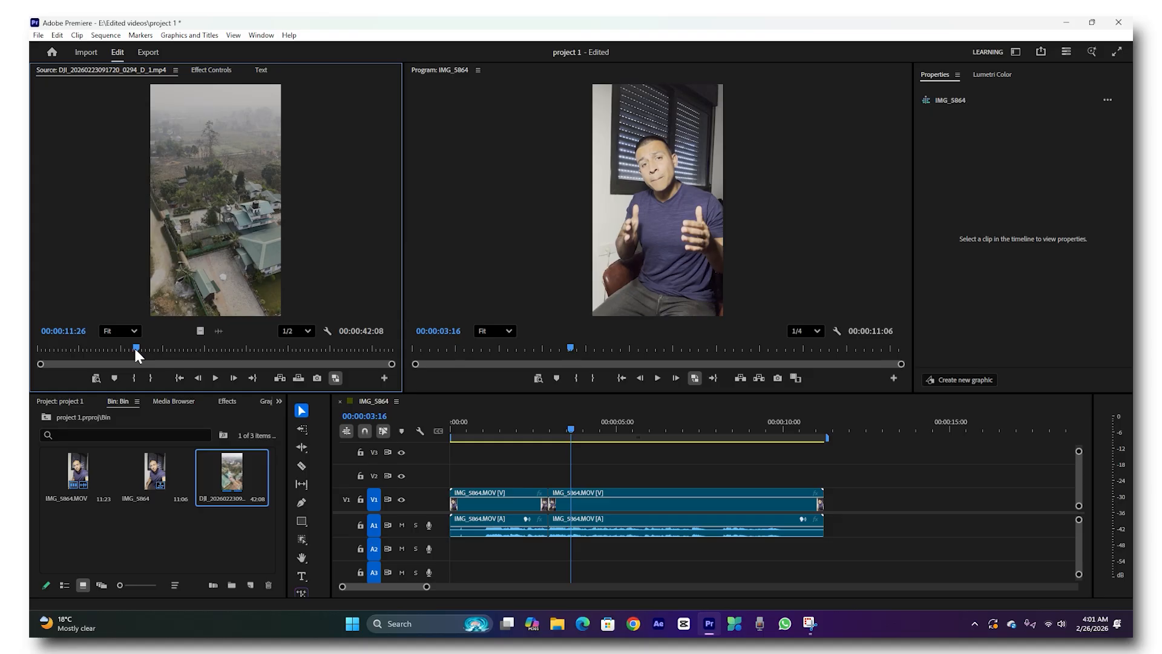
key(i)
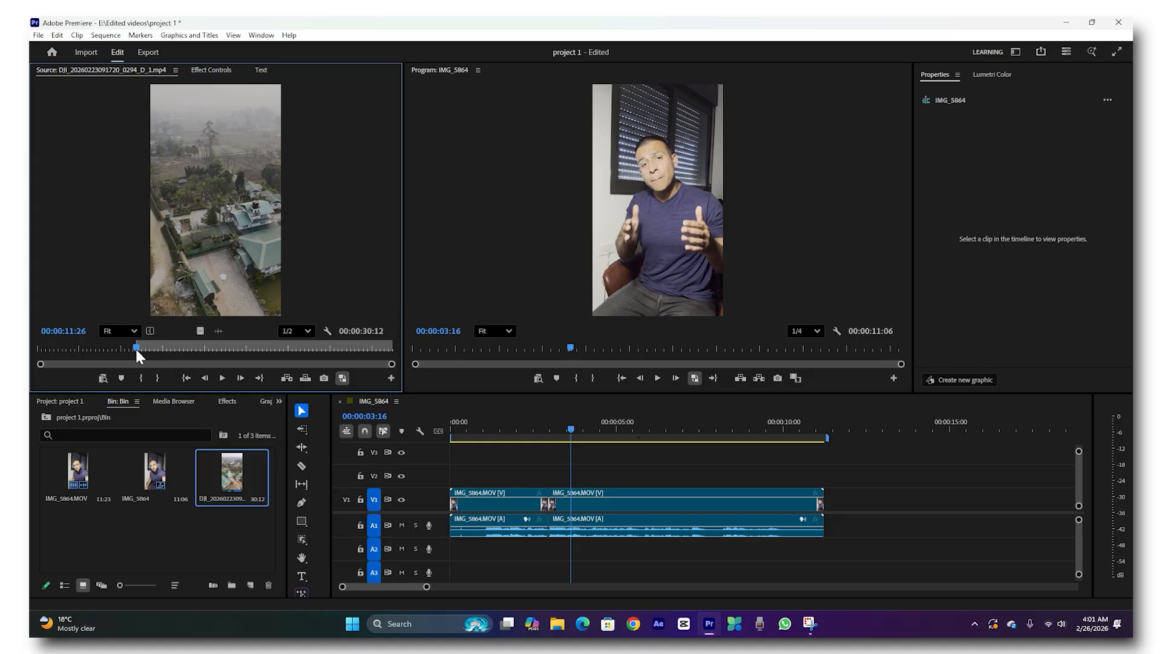
drag(136, 347, 153, 350)
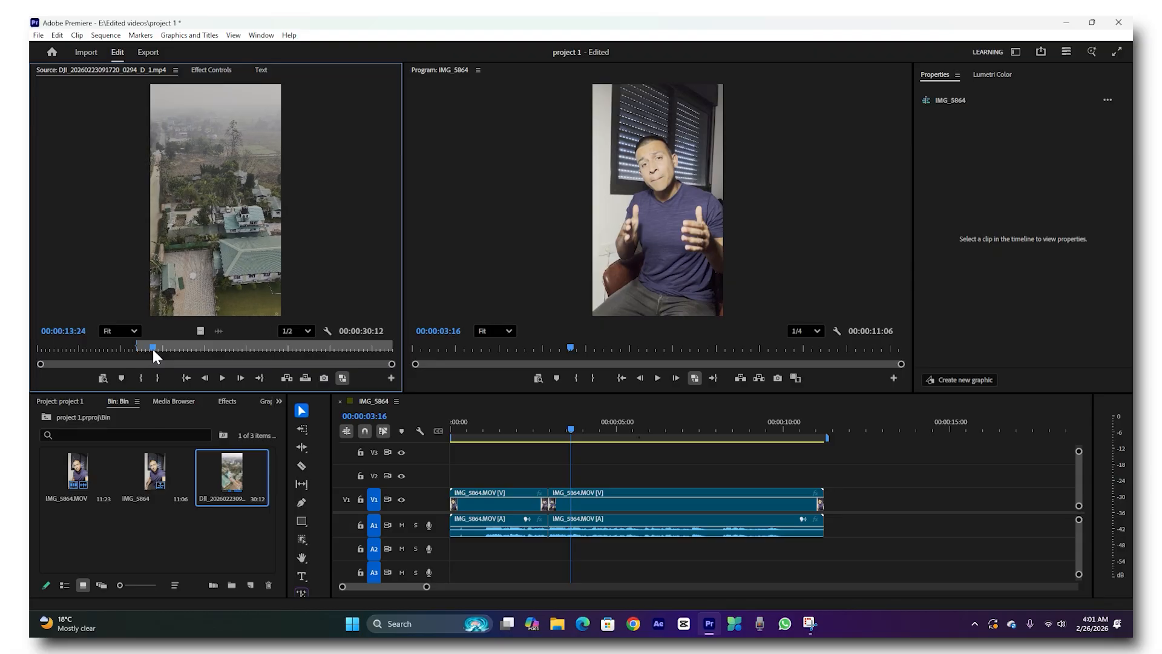
key(o)
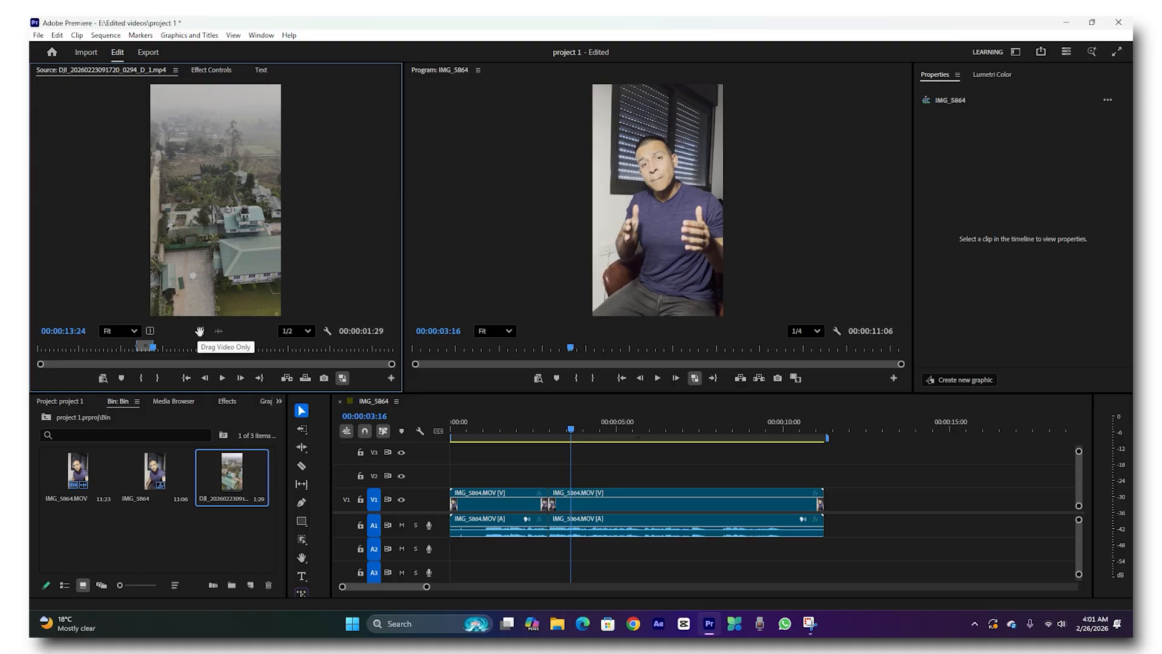
Place only the video of the marked drone section on V2 at 00:00:03:16 and play the sequence over it
drag(199, 331, 580, 481)
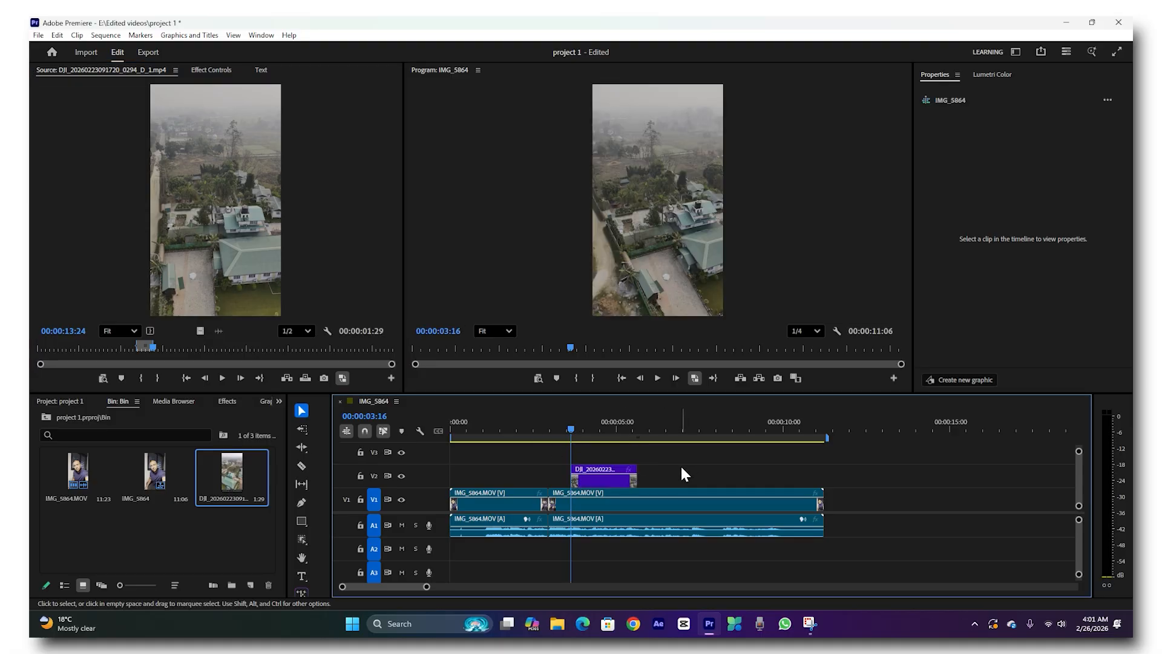
click(563, 431)
key(space)
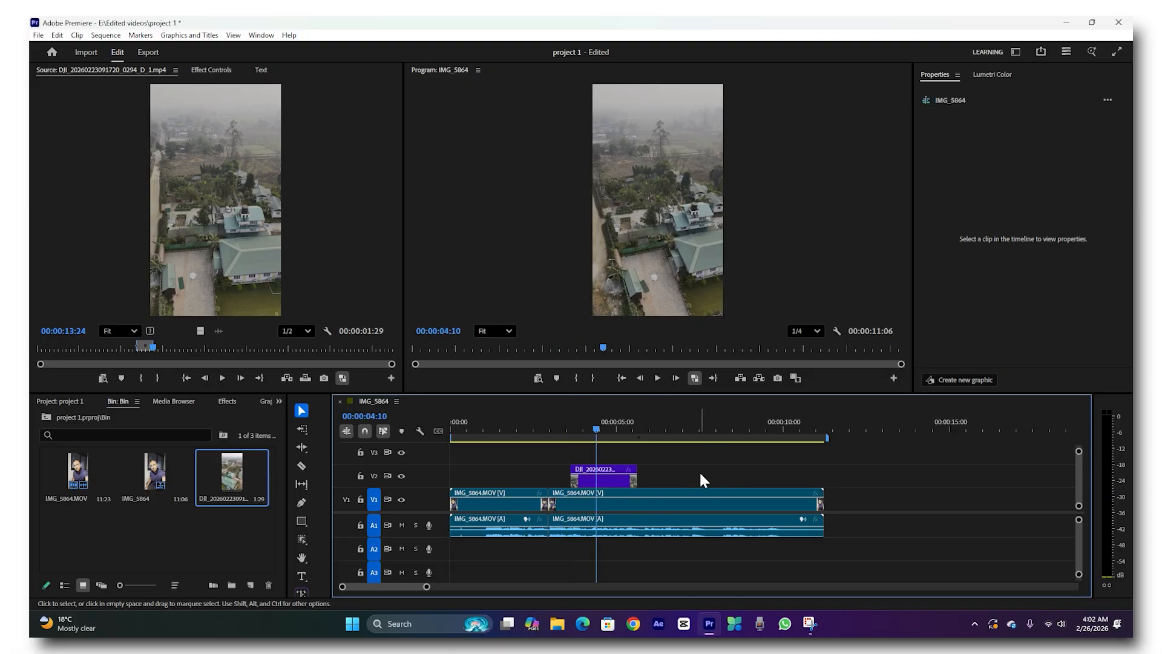
key(space)
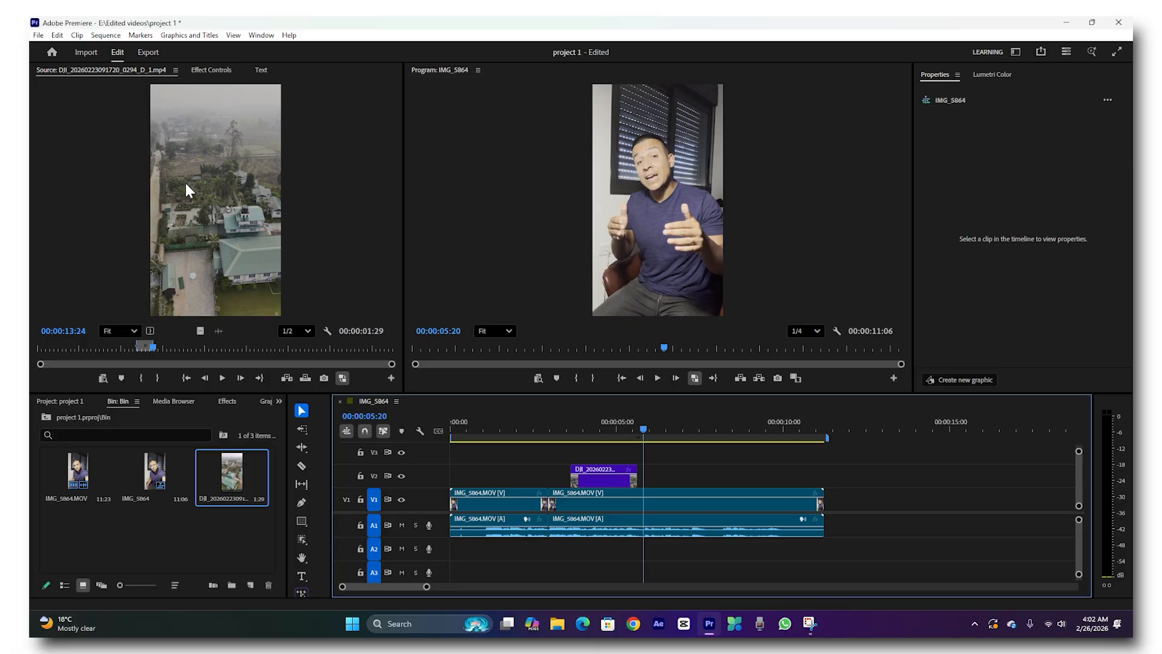
Rate stretch the drone clip on V2 so that it ends at 00:00:06:10
click(629, 476)
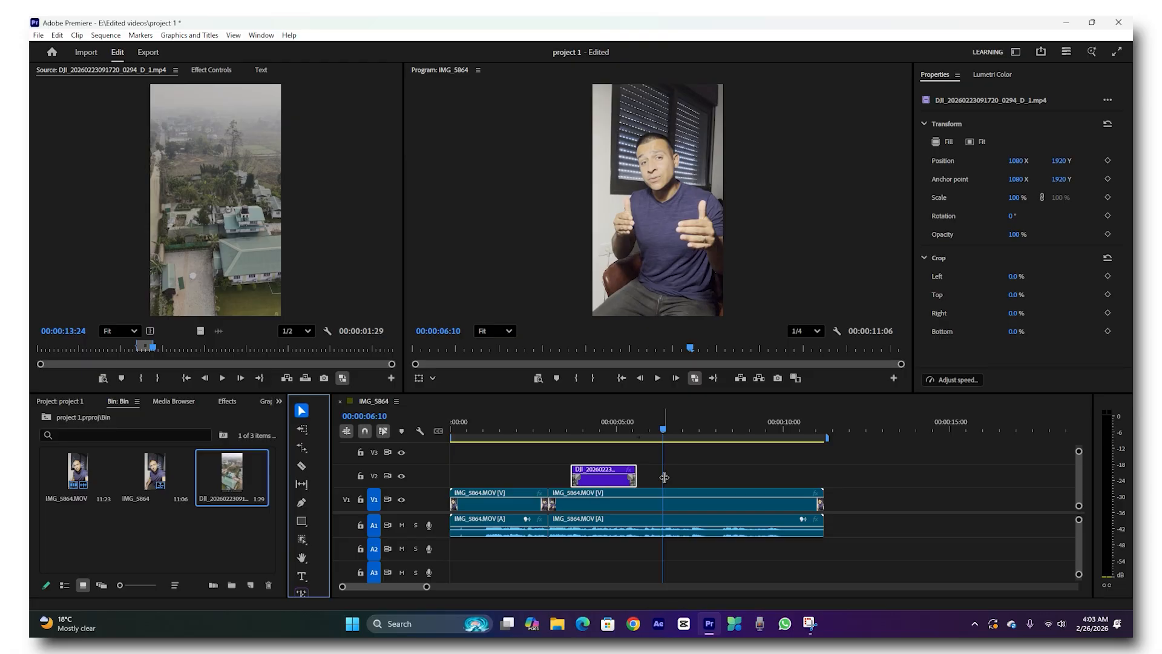
click(302, 448)
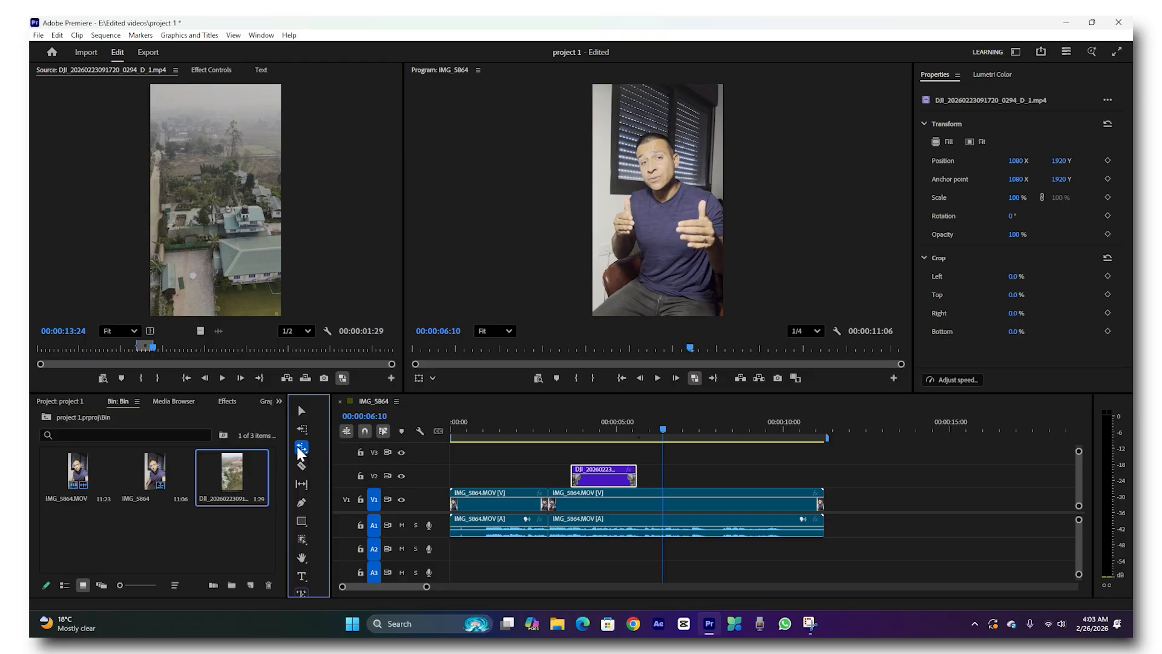
click(303, 451)
click(358, 473)
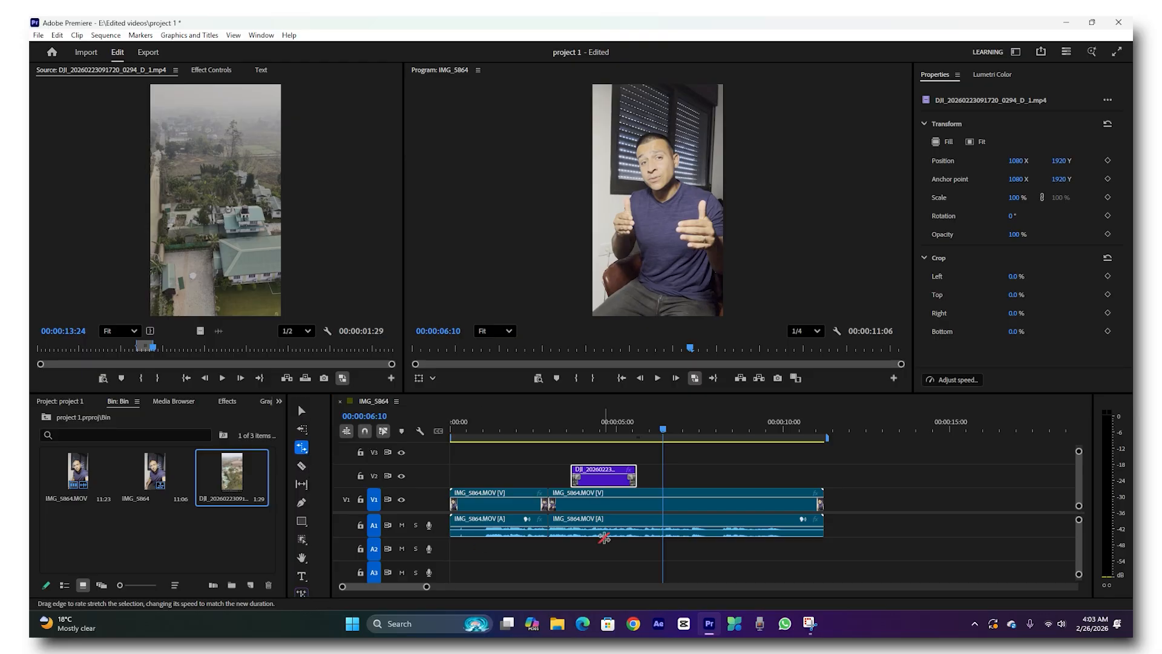
drag(636, 476, 662, 475)
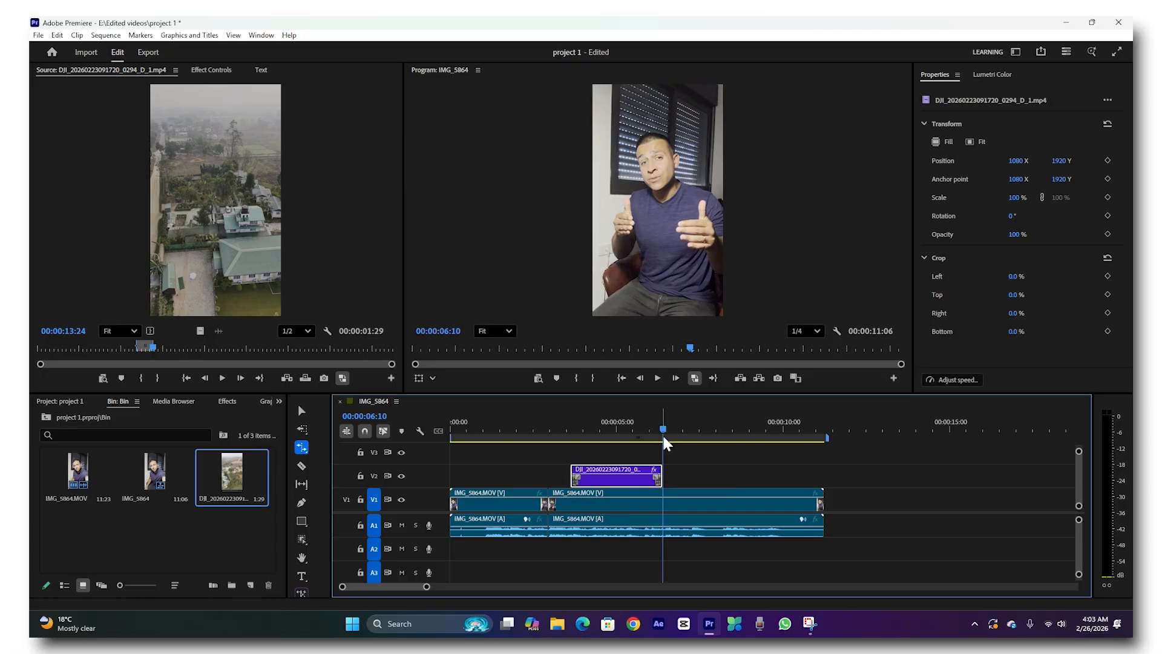
click(611, 445)
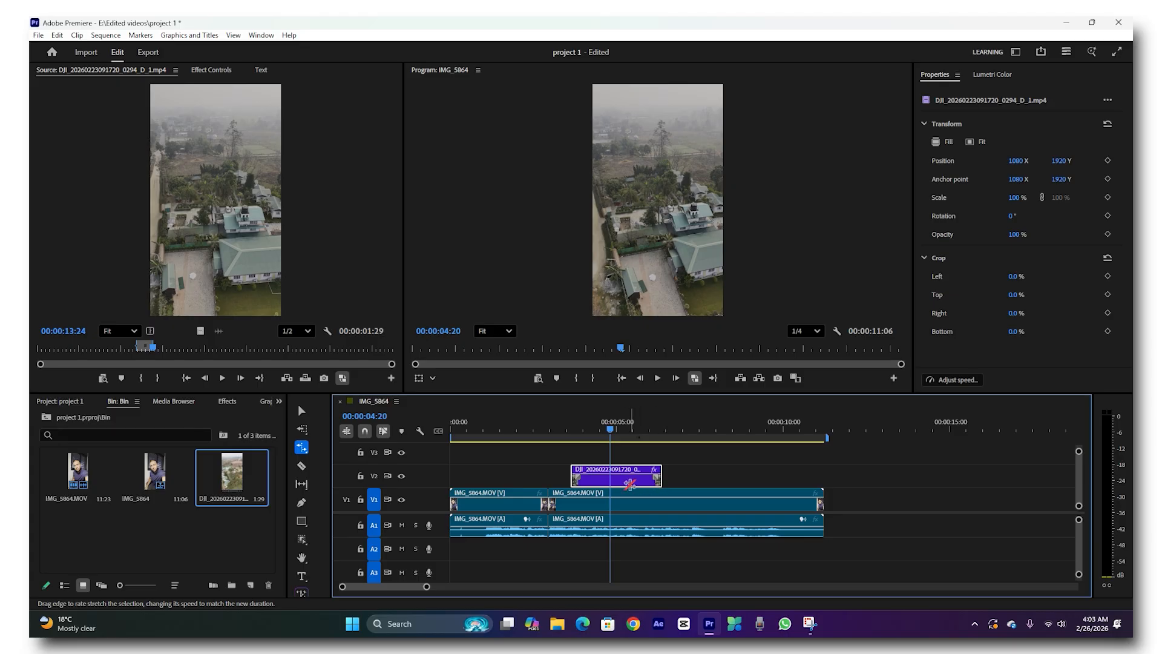
Try a speed of 150% on the drone clip, replace it with 50%, and play back the result
click(301, 410)
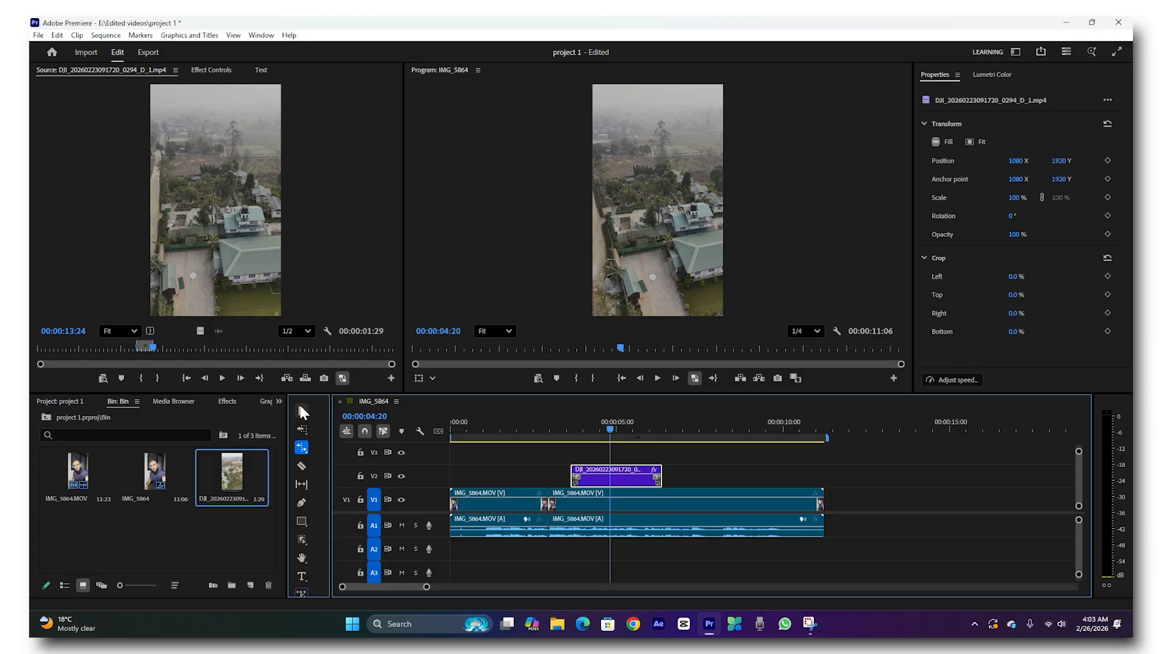
click(624, 479)
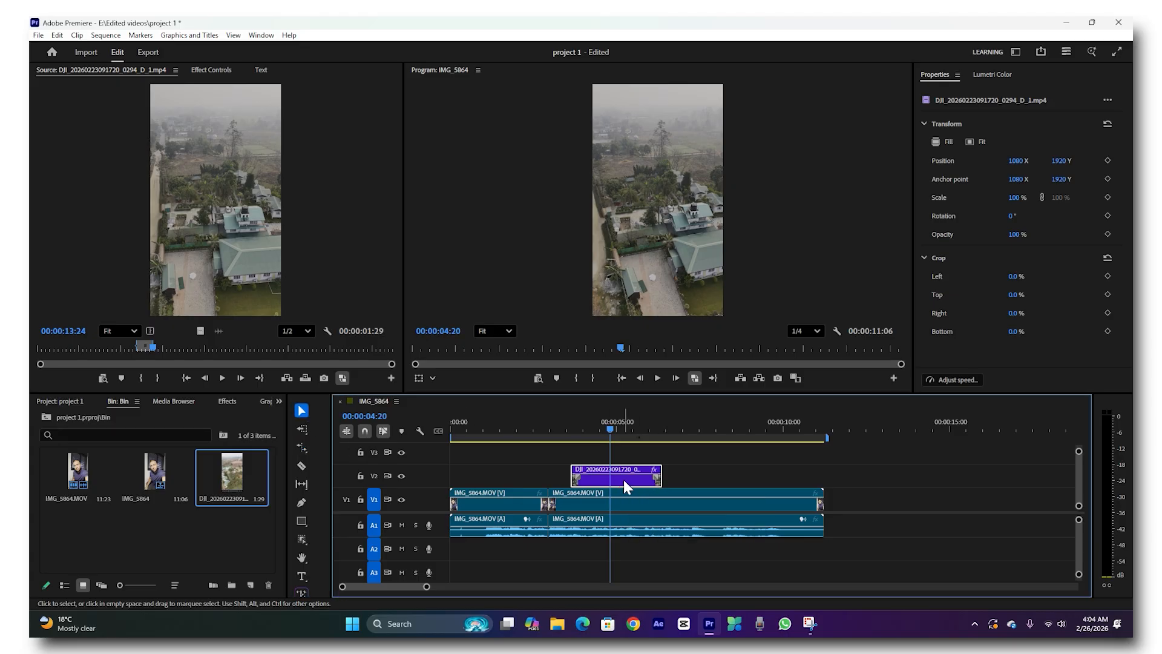
right_click(623, 479)
click(672, 379)
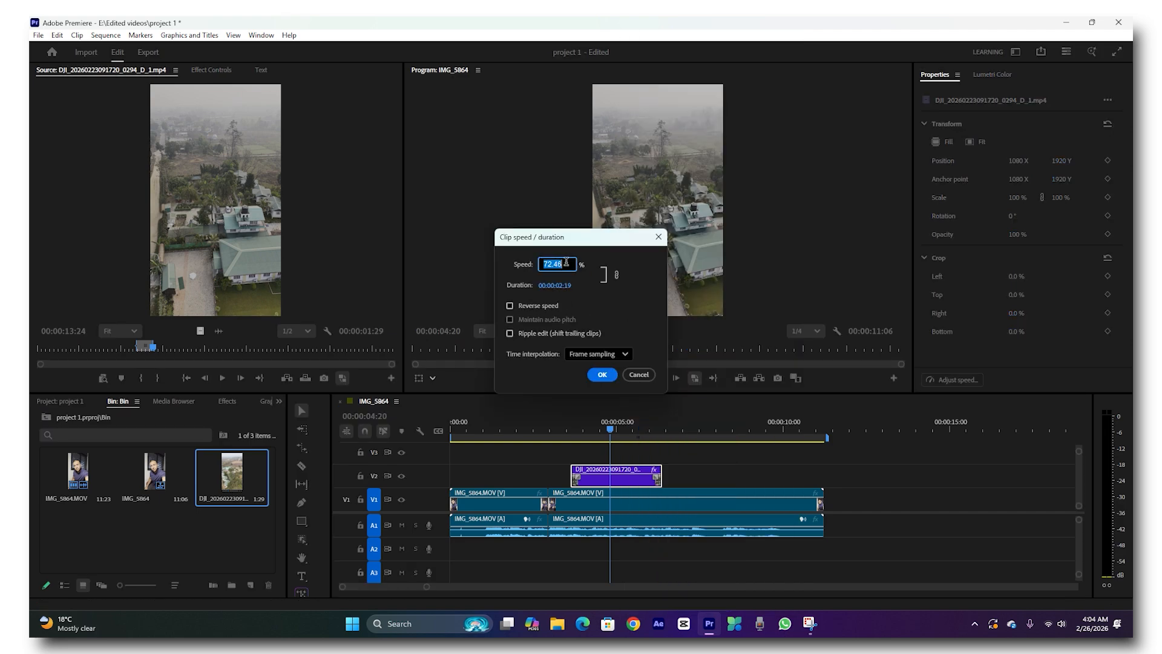
drag(562, 264, 556, 264)
text(150)
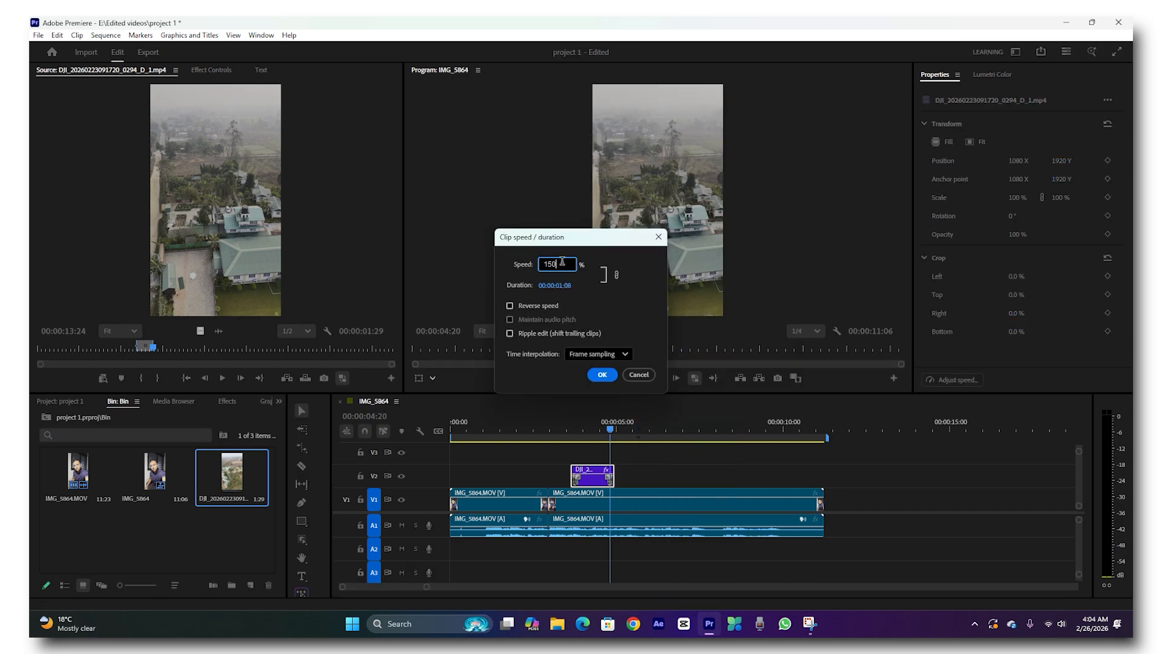
double_click(563, 262)
text(50)
click(602, 373)
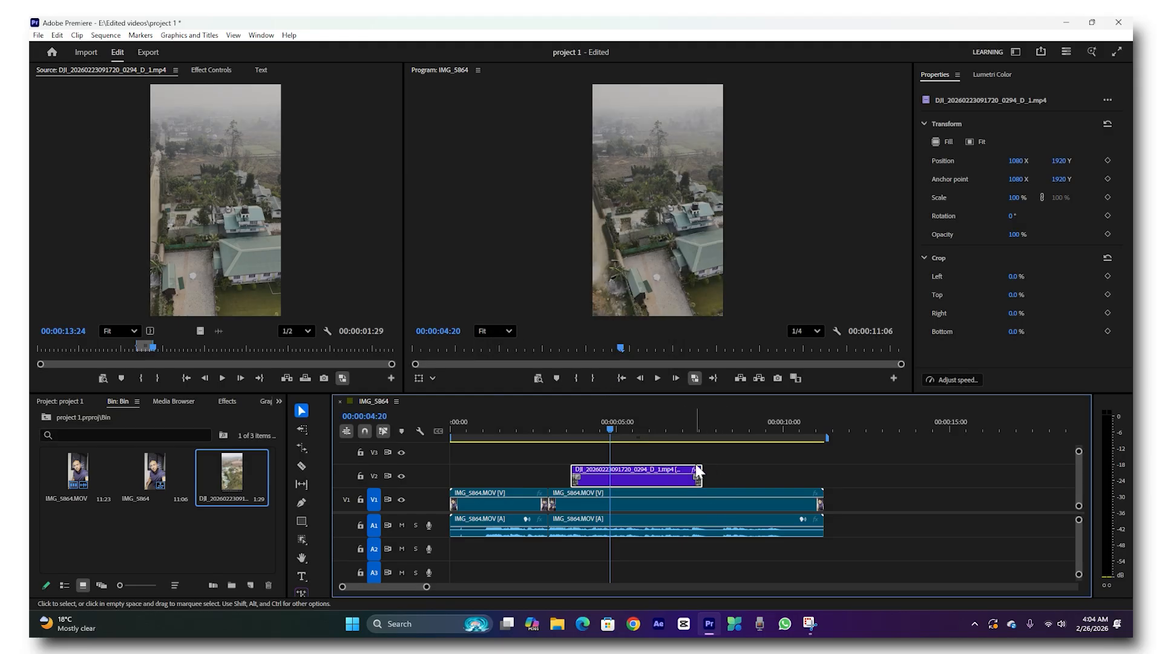
key(space)
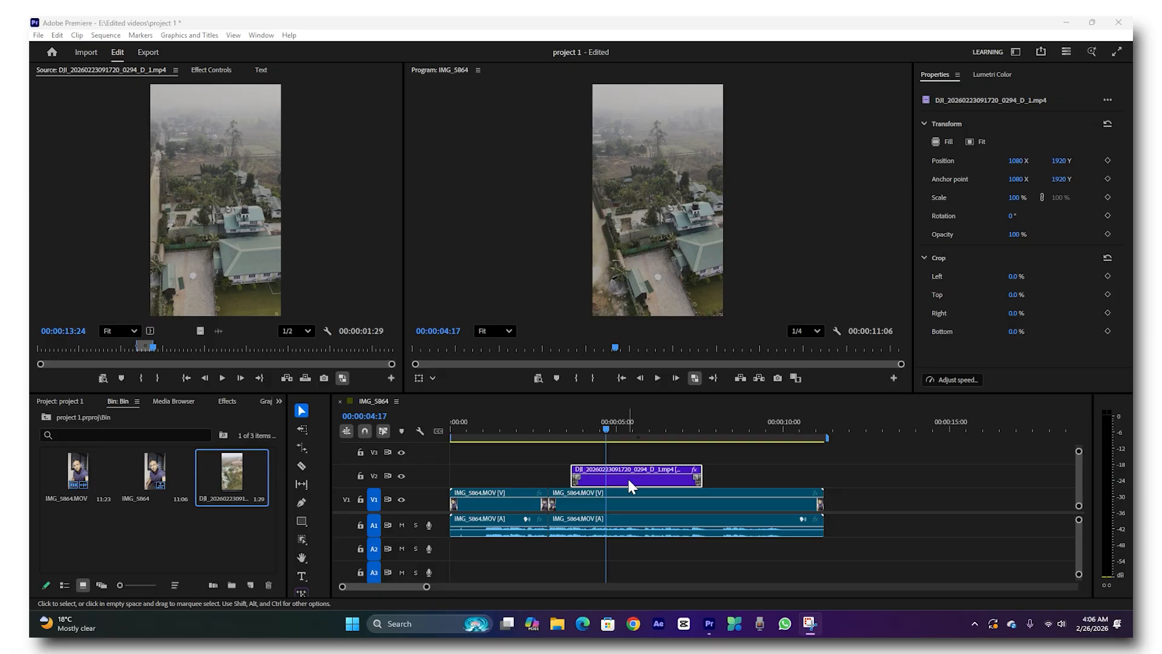
Try out the drone clip's position, rotation and opacity in Effect Controls, restoring the default values
click(209, 68)
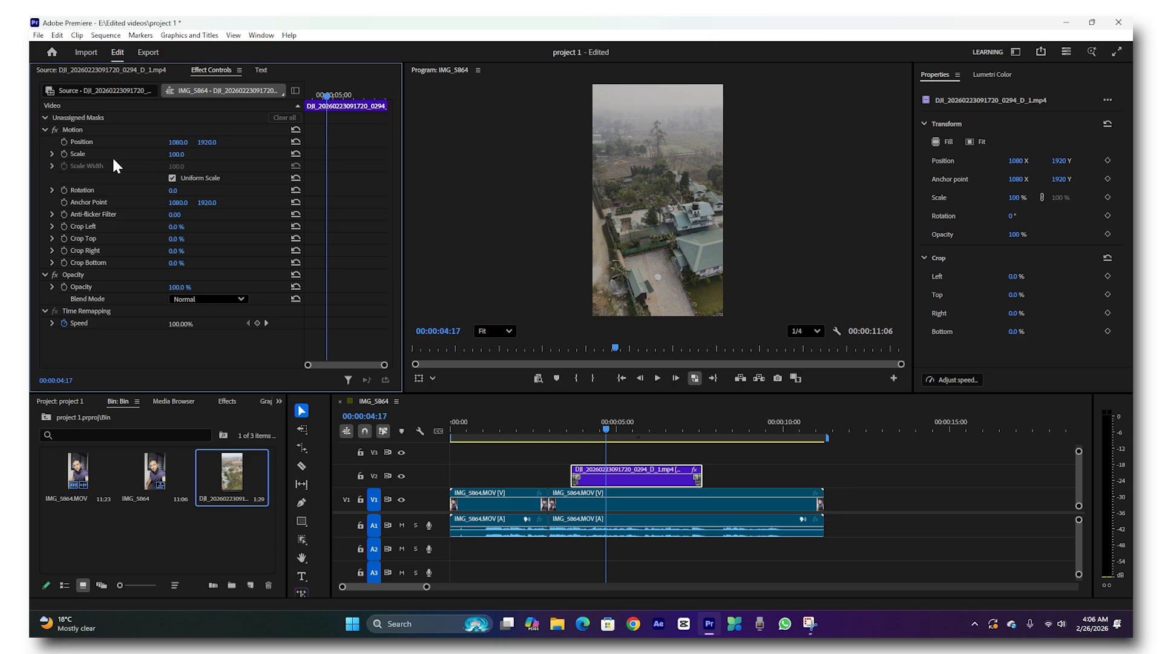
drag(174, 159, 229, 164)
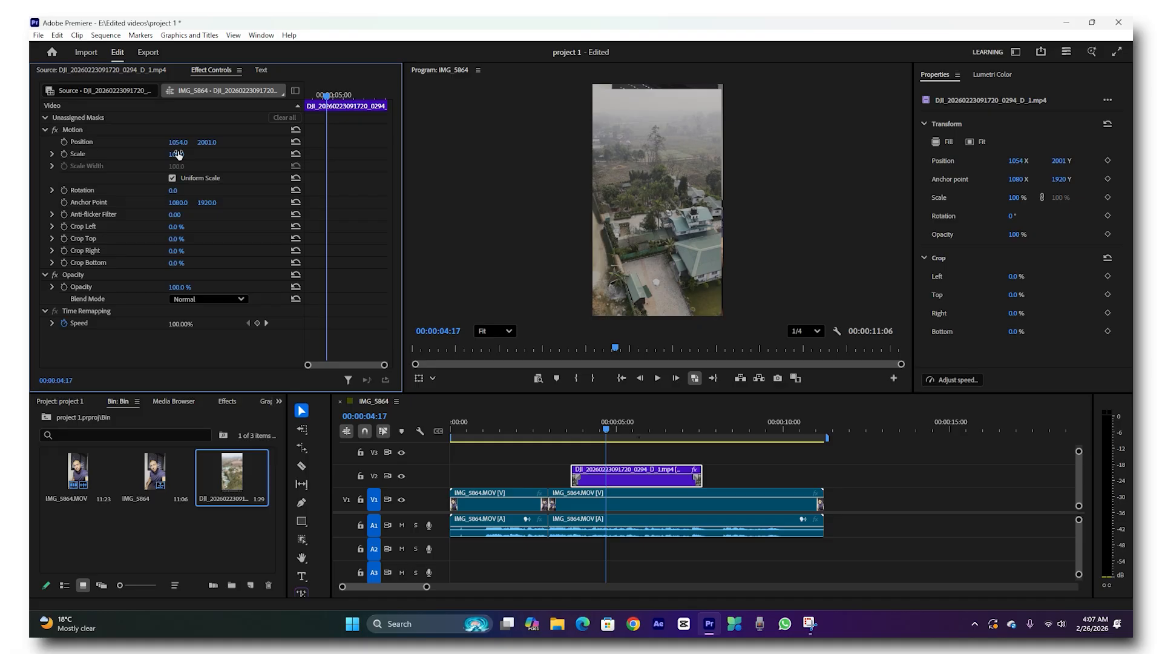
click(295, 142)
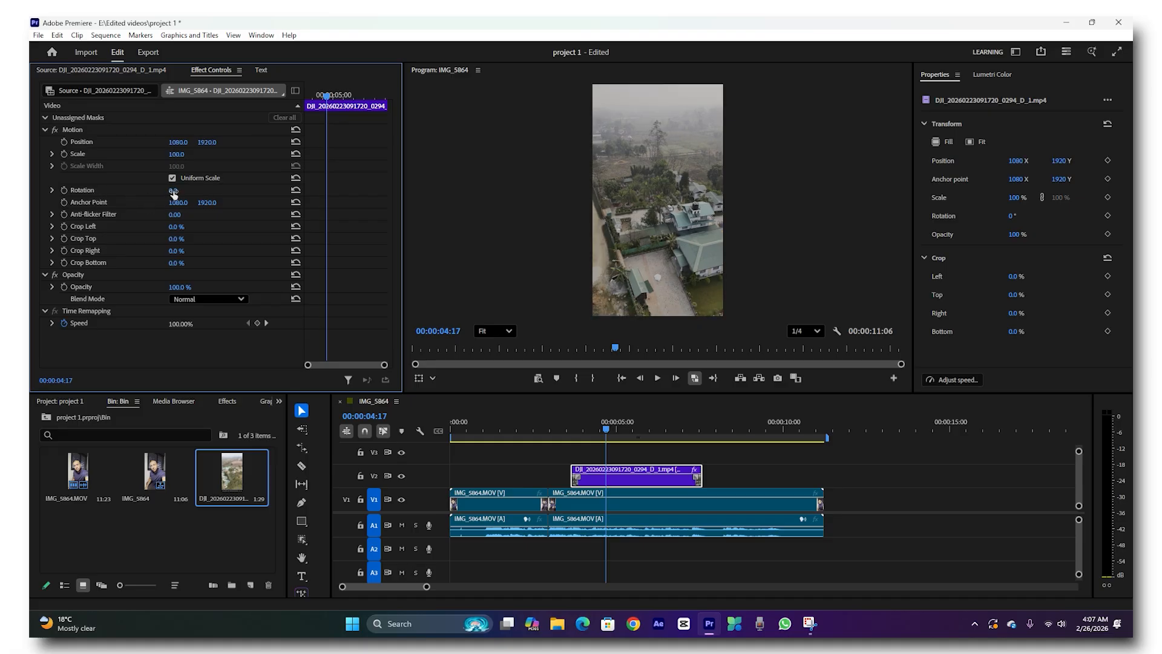
mouse_move(172, 193)
mouse_down()
mouse_move(223, 193)
mouse_move(179, 193)
mouse_up()
mouse_move(179, 286)
mouse_down()
mouse_move(162, 287)
mouse_move(200, 287)
mouse_up()
Animate the drone clip sliding in sideways with position keyframes of 3265, 1920 at 00:00:03:17 and 1080, 1920 at 00:00:04:03, and preview it
click(587, 429)
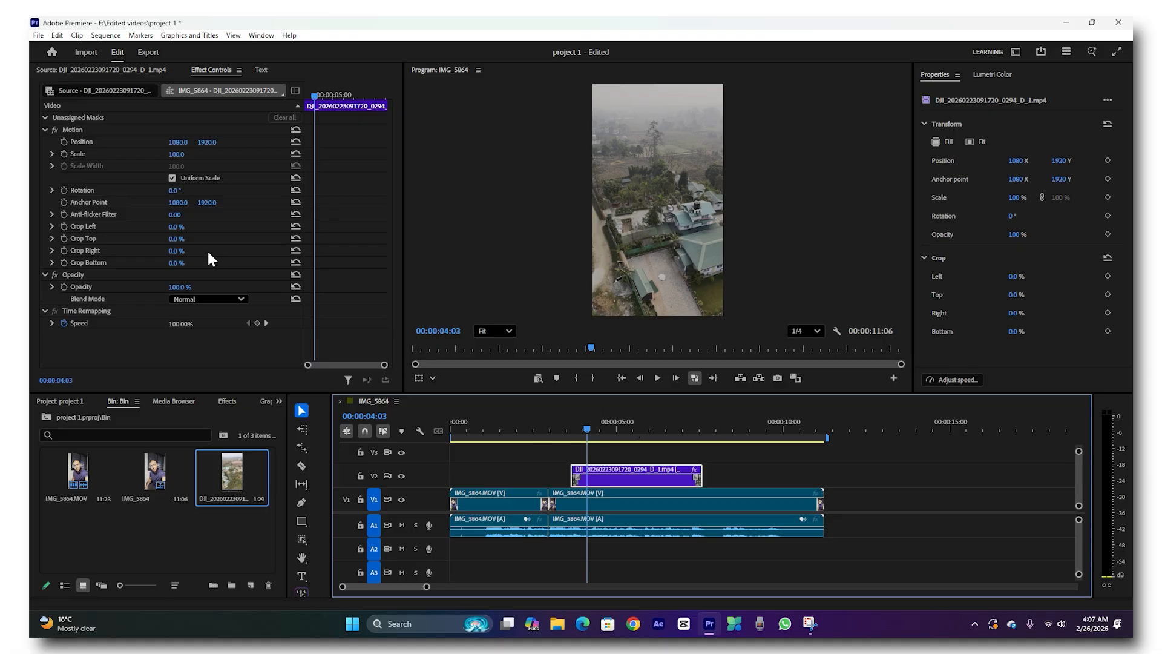
click(64, 141)
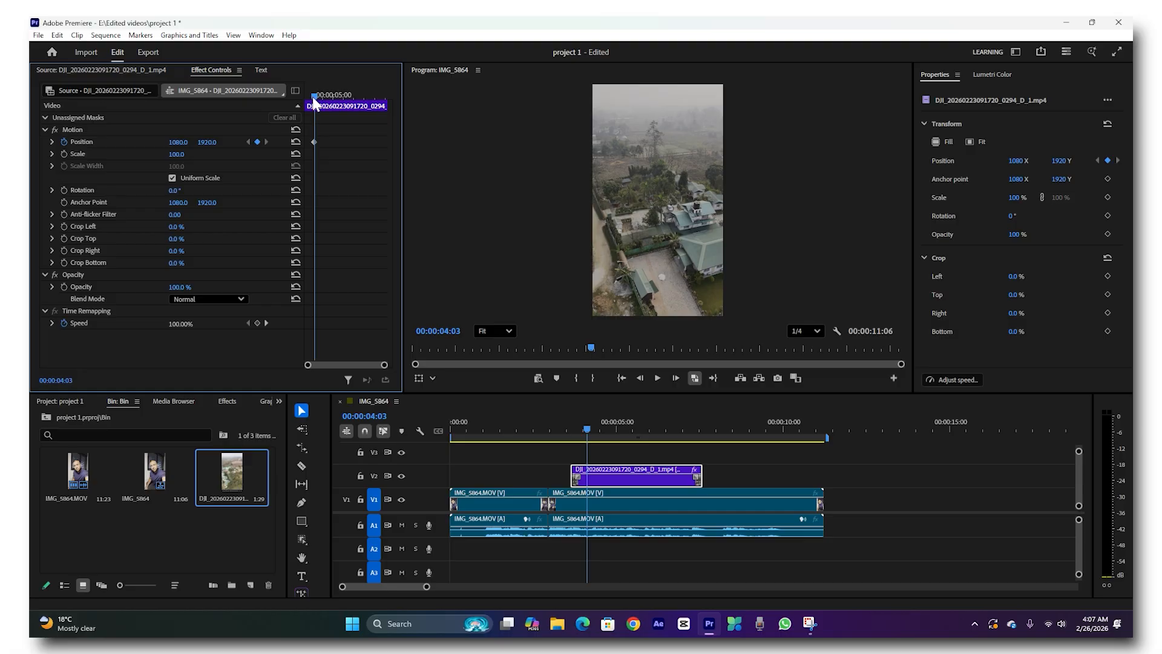
drag(313, 99, 305, 98)
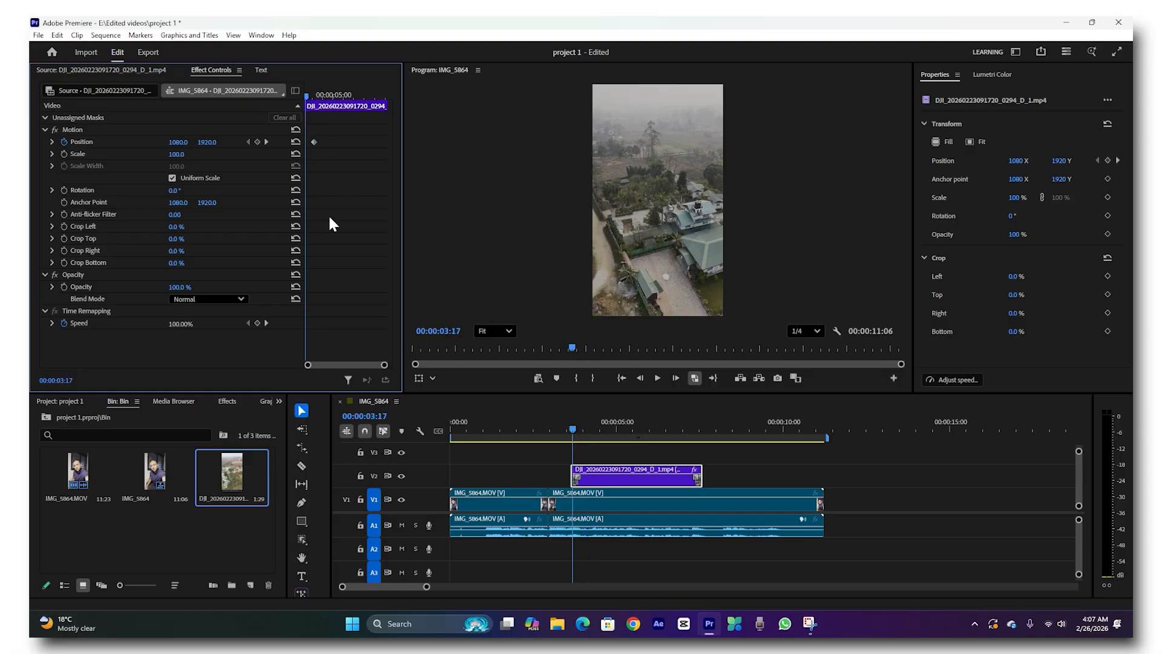
drag(177, 142, 421, 141)
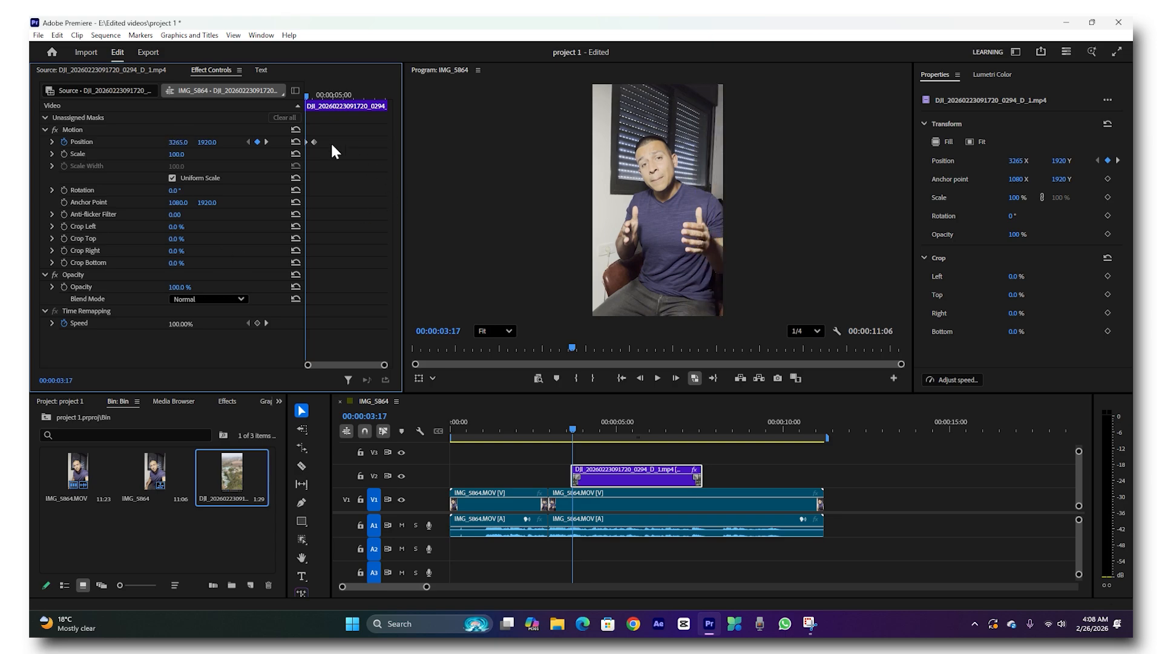
drag(384, 364, 354, 365)
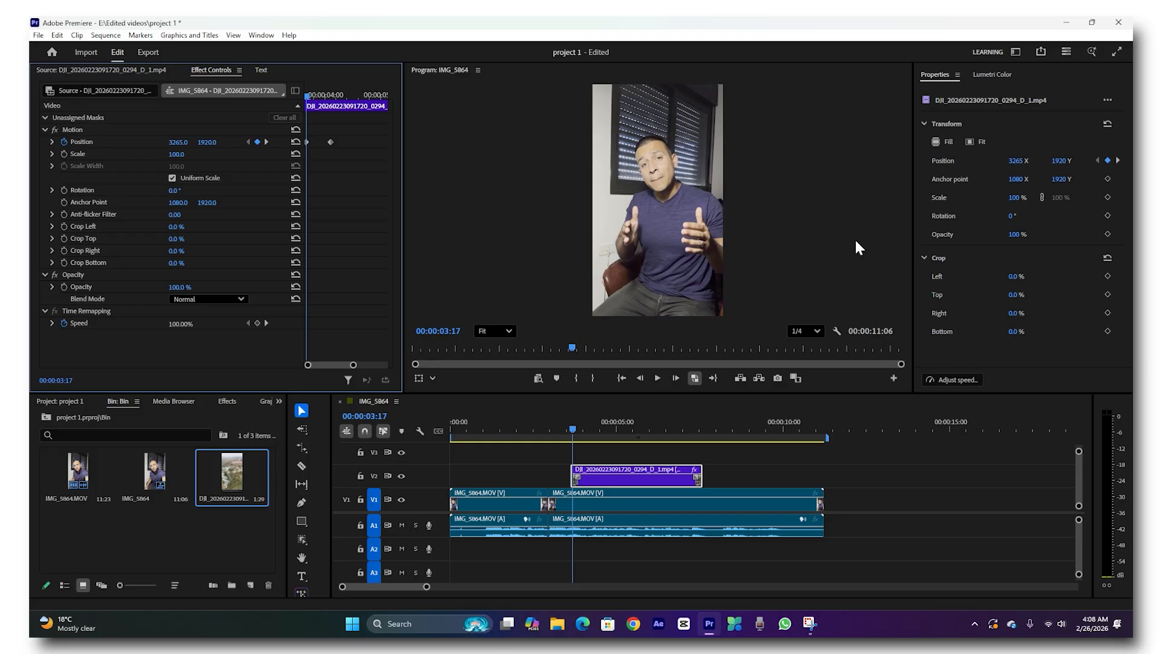
key(space)
key(space)
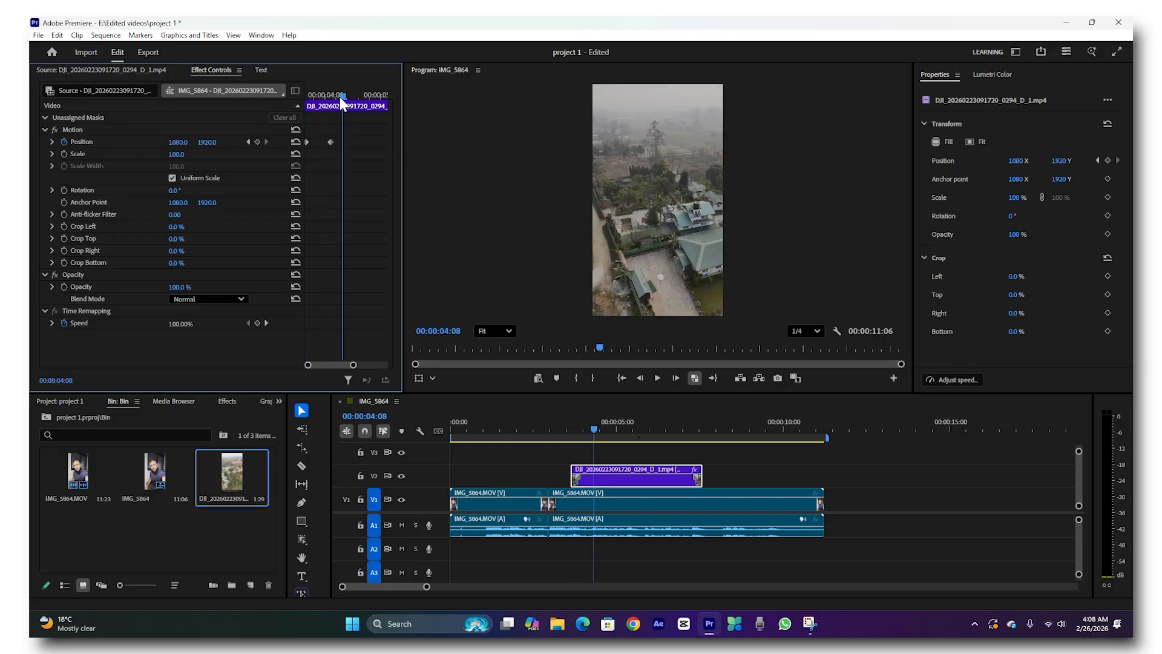
Replace the sideways animation with a rise from below, keyframing the drone clip's position from 1080, 5769 at 00:00:03:16 to 1080, 1920
drag(341, 97, 306, 96)
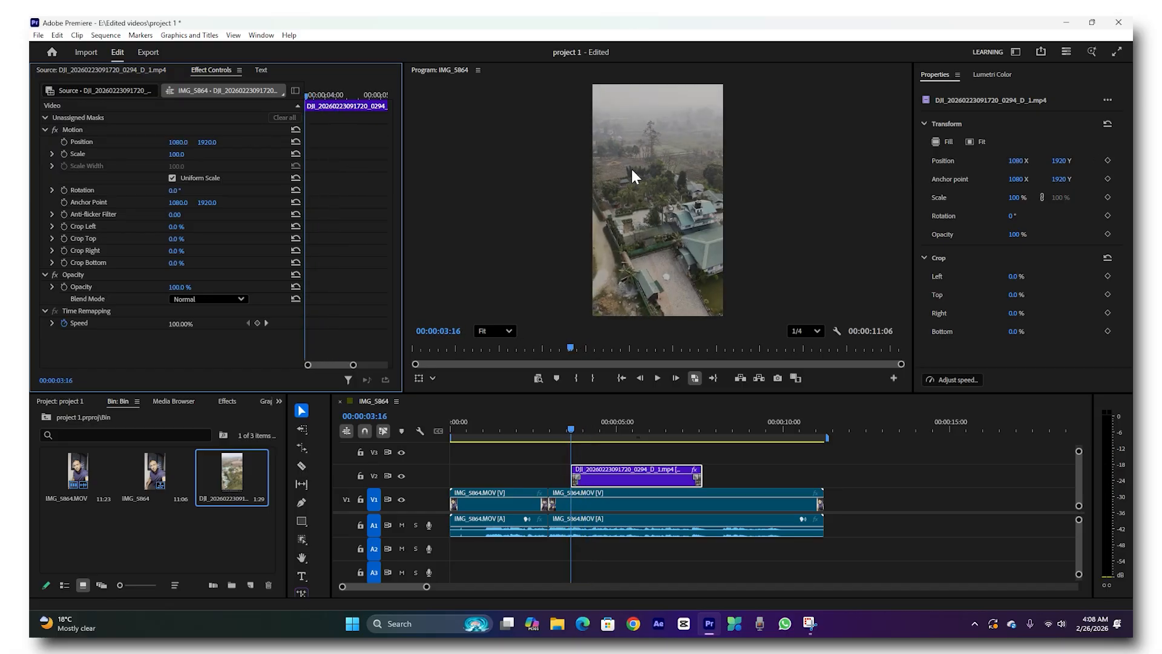
mouse_move(306, 97)
mouse_down()
mouse_move(321, 102)
mouse_move(304, 105)
mouse_up()
click(63, 141)
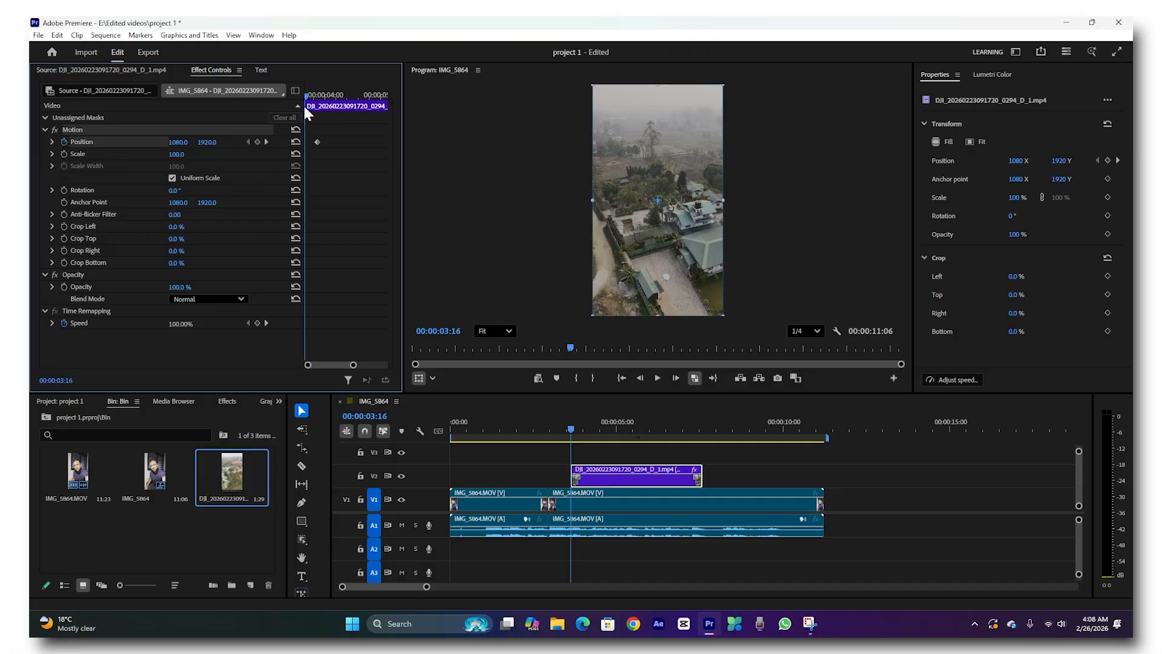
drag(207, 144, 968, 144)
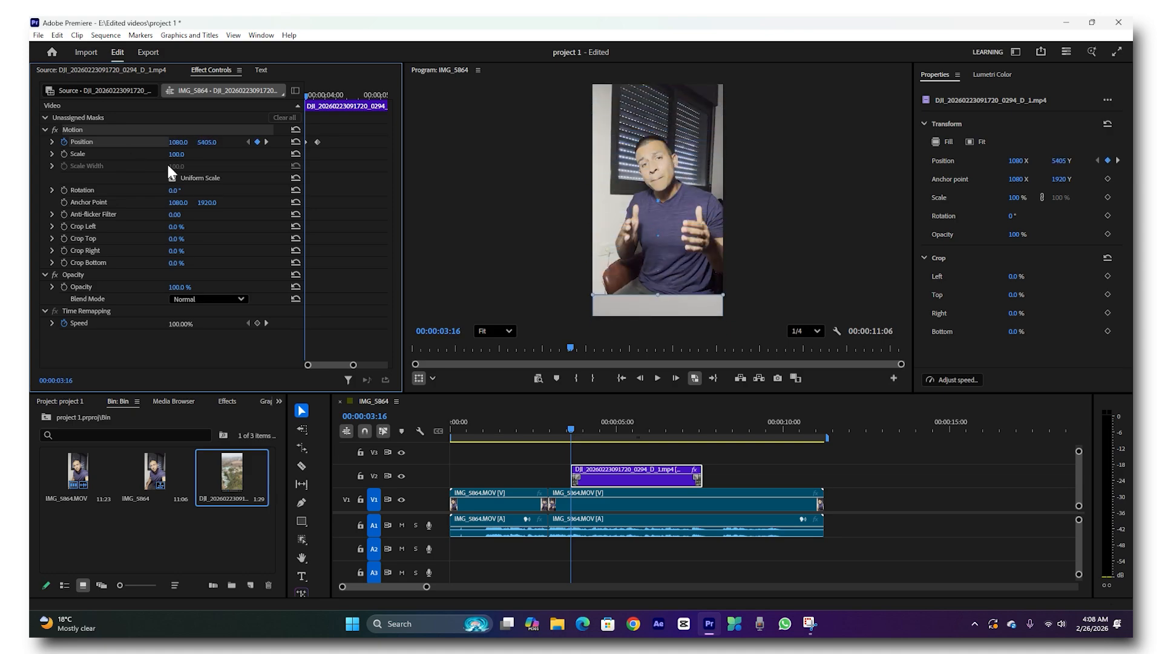
drag(206, 142, 429, 141)
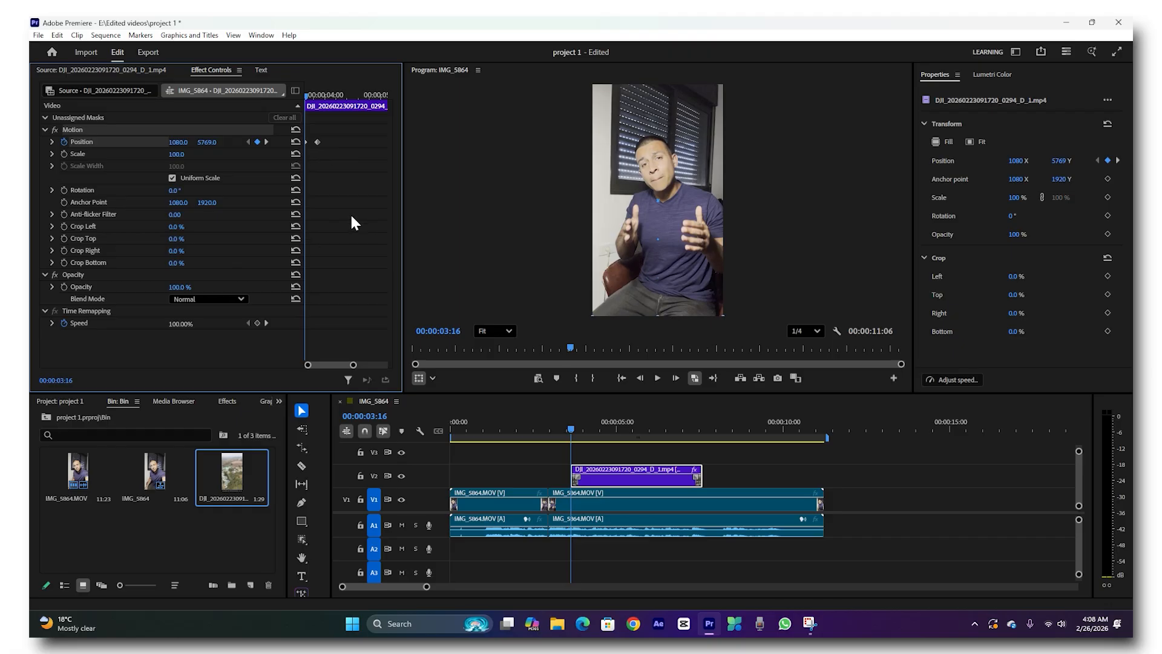
Move the second position keyframe to 00:00:04:06 and play back the drone clip's upward slide
key(space)
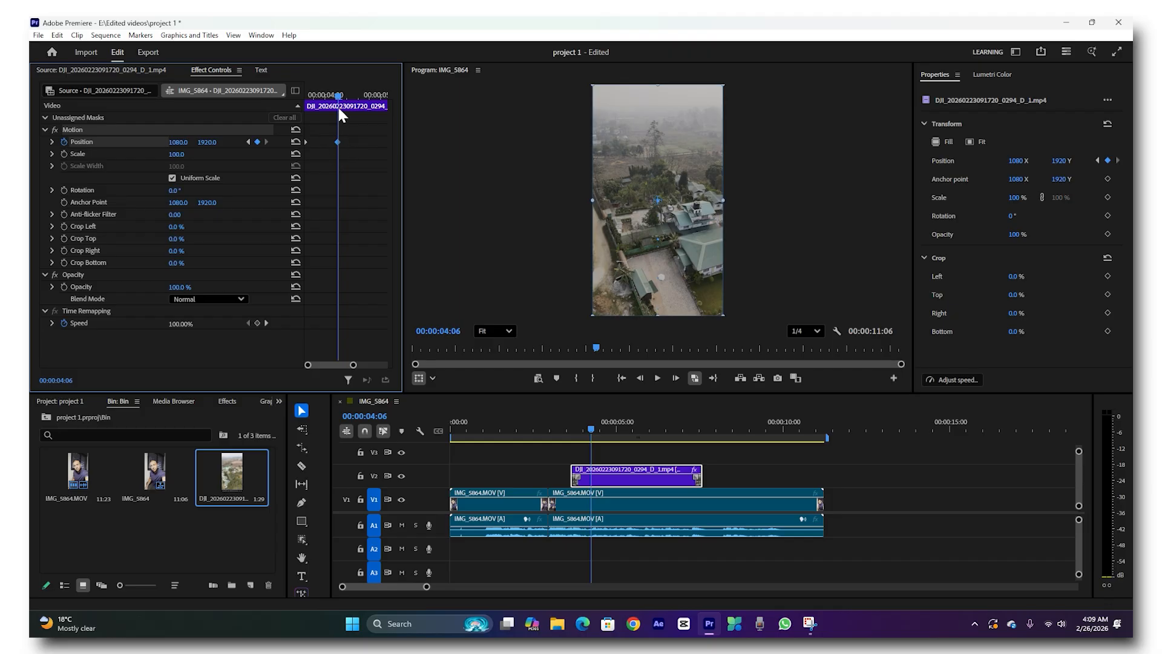
drag(336, 94, 296, 107)
key(space)
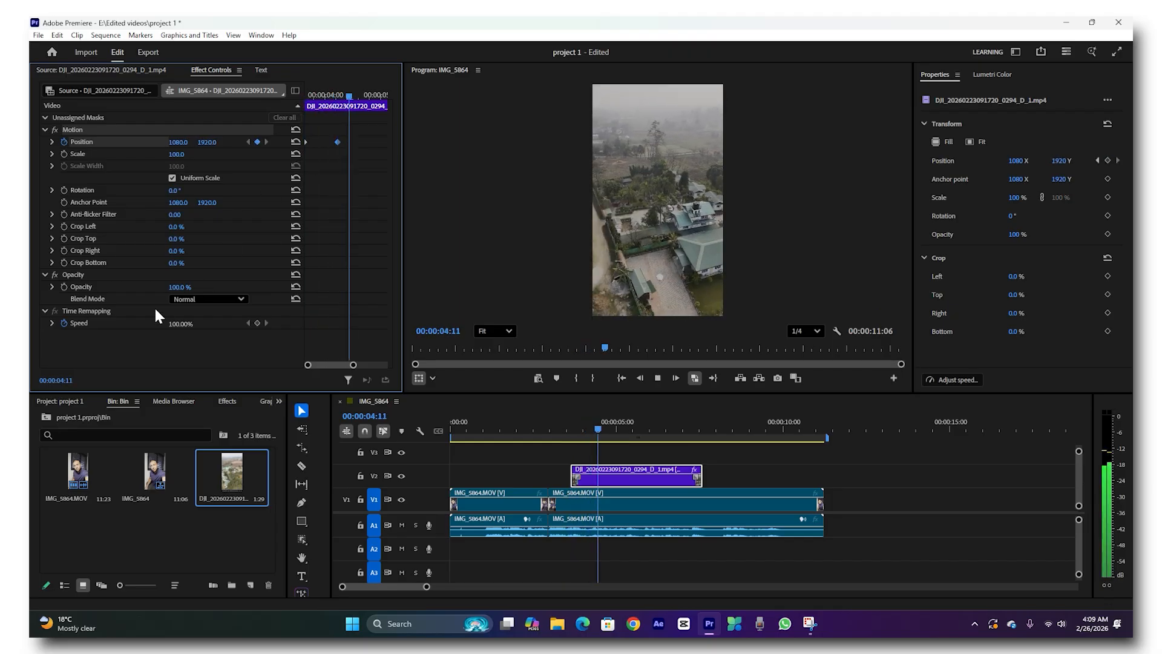
key(space)
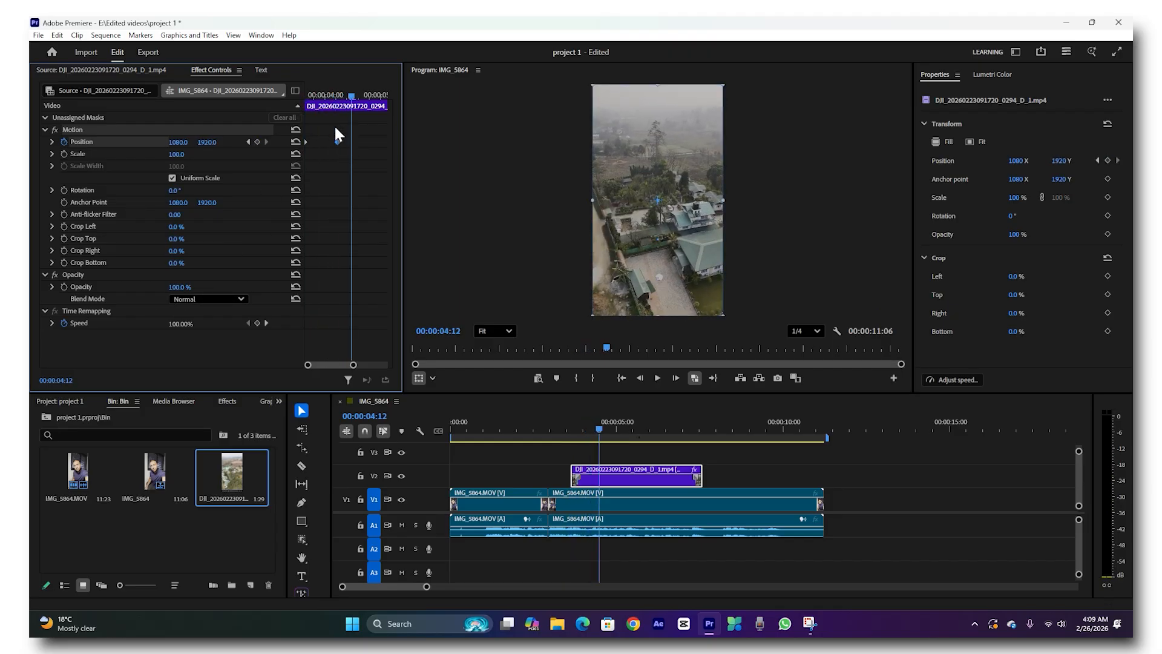
Delete the drone clip's position keyframes and return to the clip's start at 00:00:03:16
drag(358, 132, 305, 162)
key(Delete)
drag(350, 95, 300, 106)
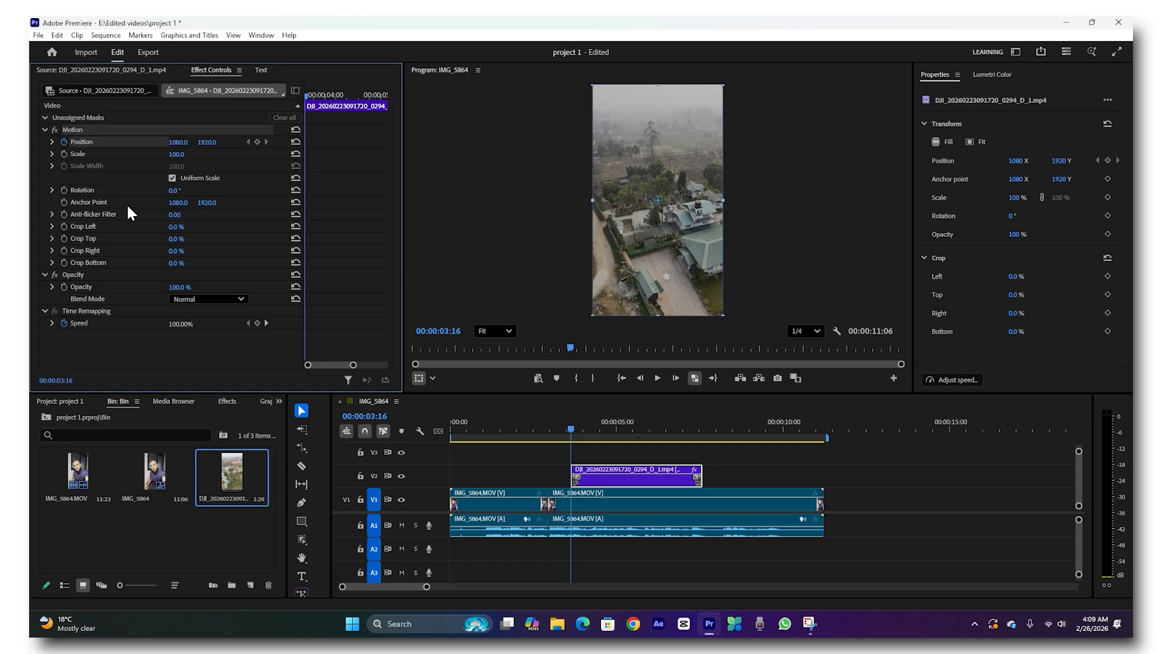
Animate the drone clip's scale from 0 at 00:00:03:16 to 100 at 00:00:04:00, and play back the zoom-in
drag(308, 100, 318, 104)
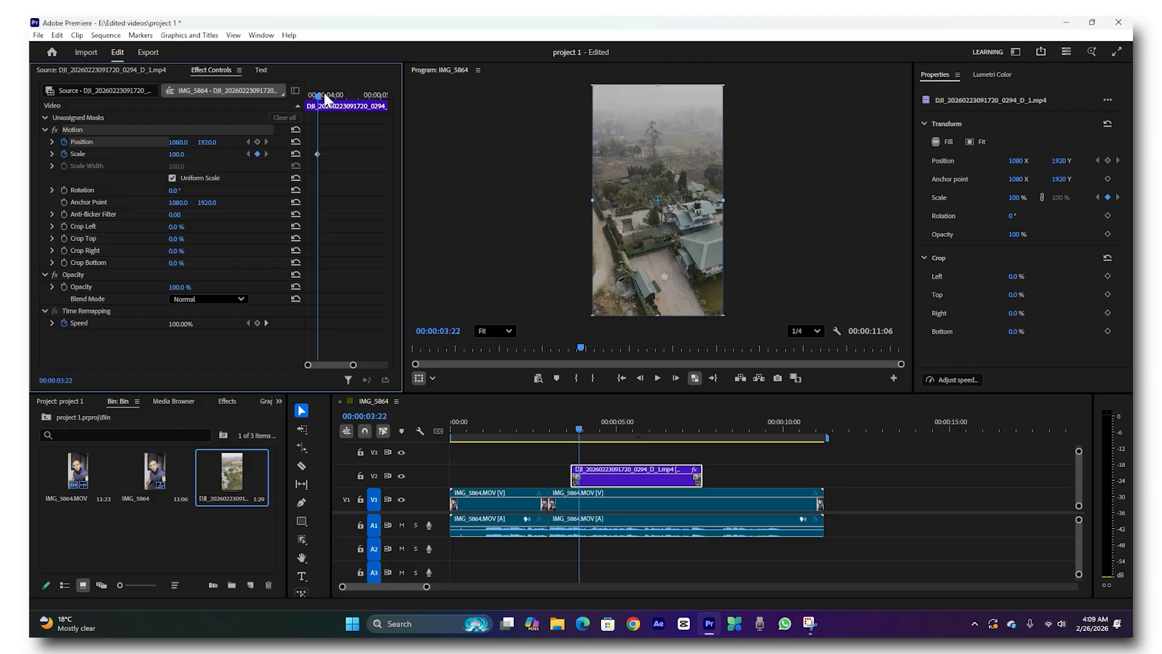
drag(324, 96, 305, 100)
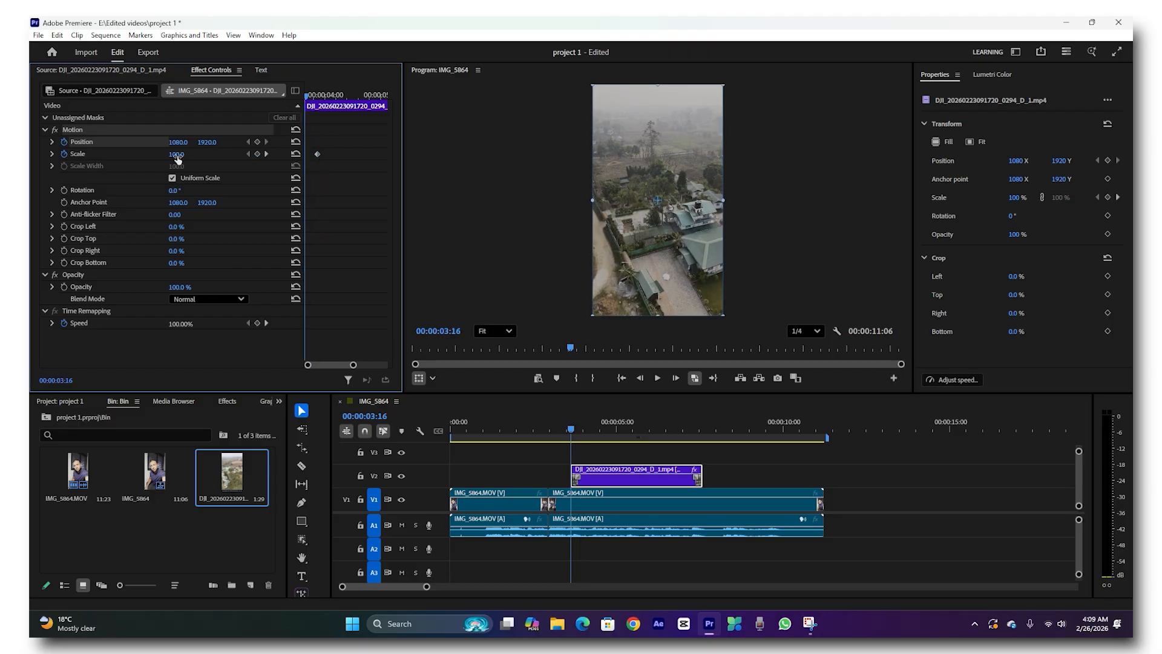
drag(178, 159, 118, 159)
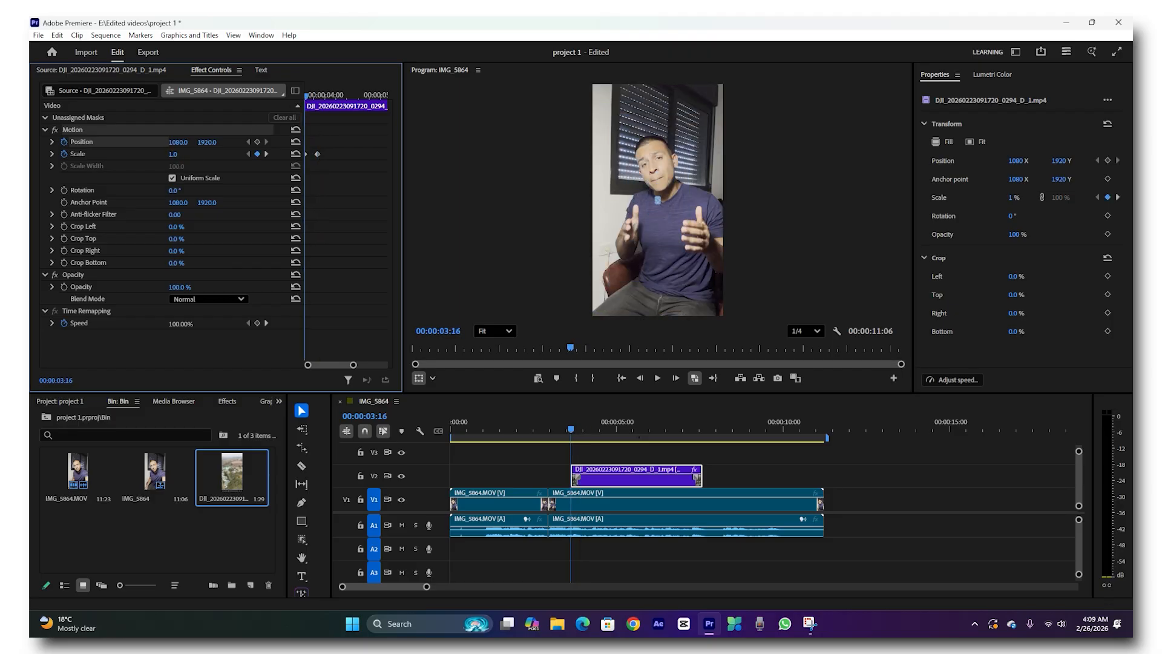
key(space)
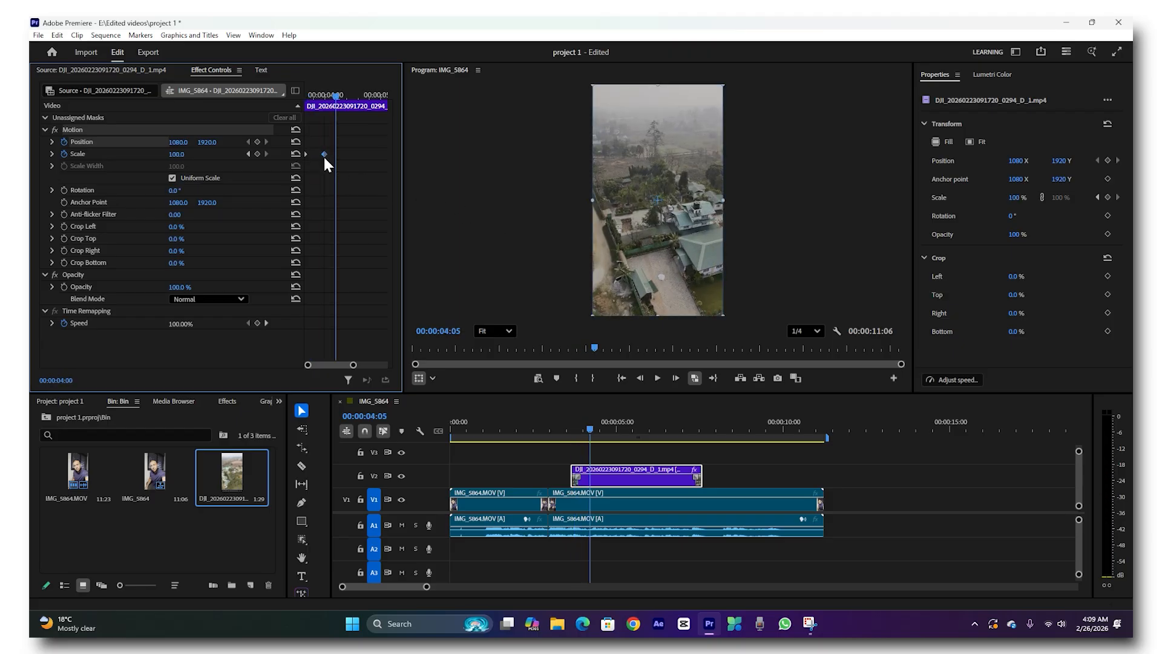
drag(340, 96, 303, 104)
key(space)
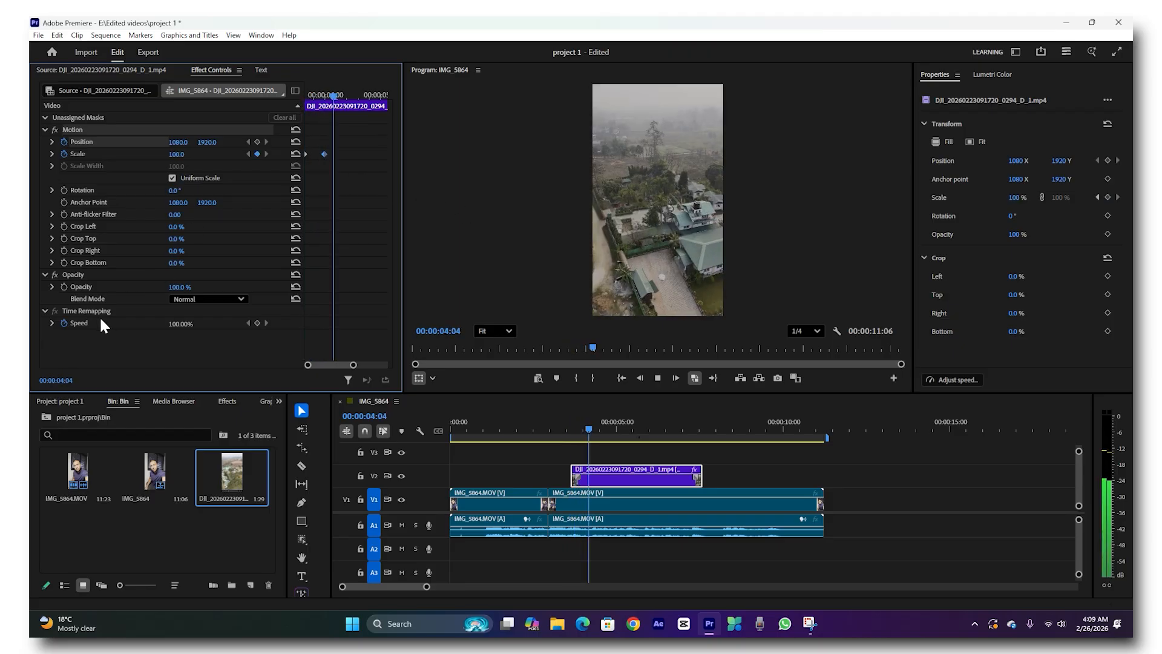
key(space)
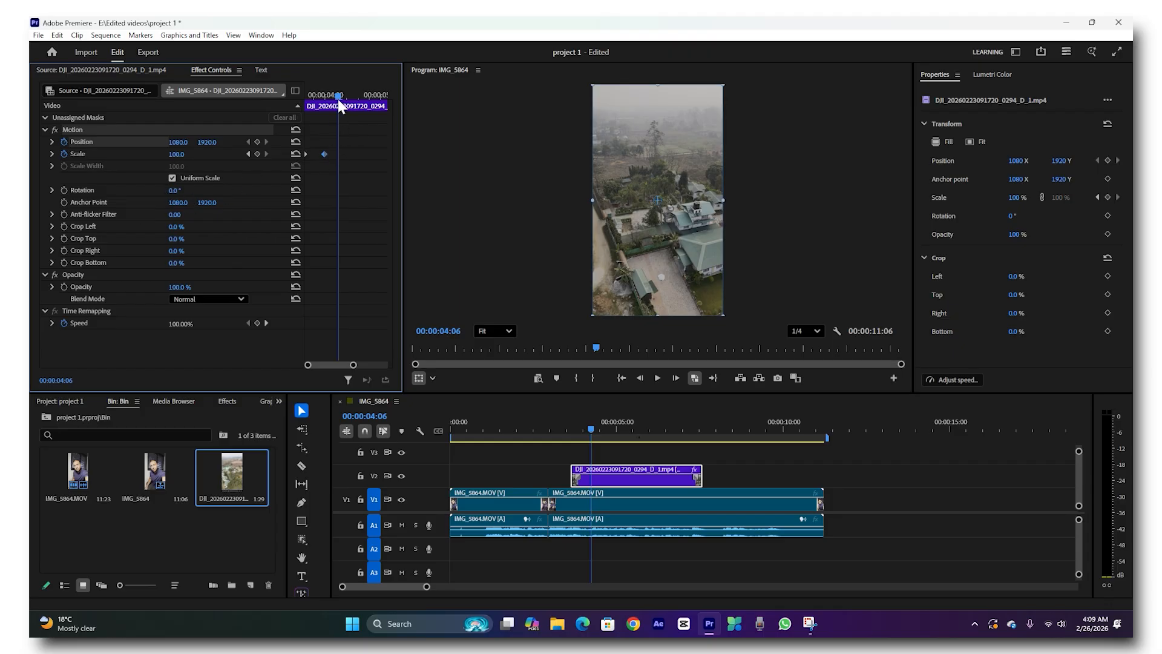
Add rotation keyframes to the drone clip at 00:00:03:16 and 00:00:04:00, set the second to 96°, and preview the spin
drag(337, 98, 327, 112)
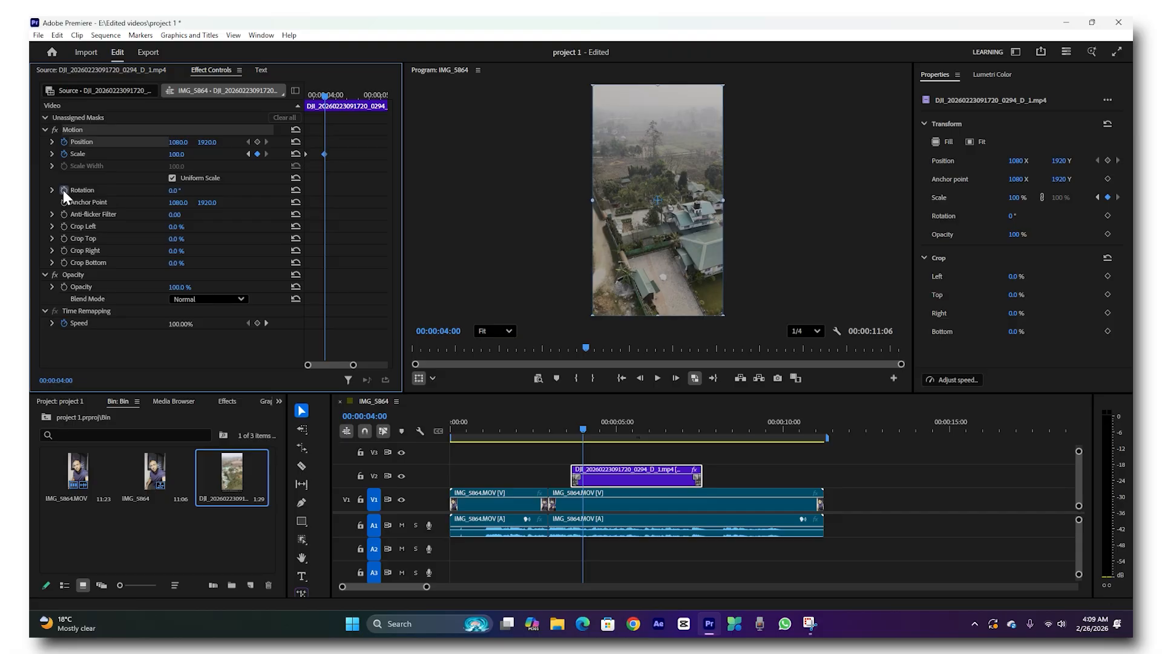
drag(328, 96, 305, 104)
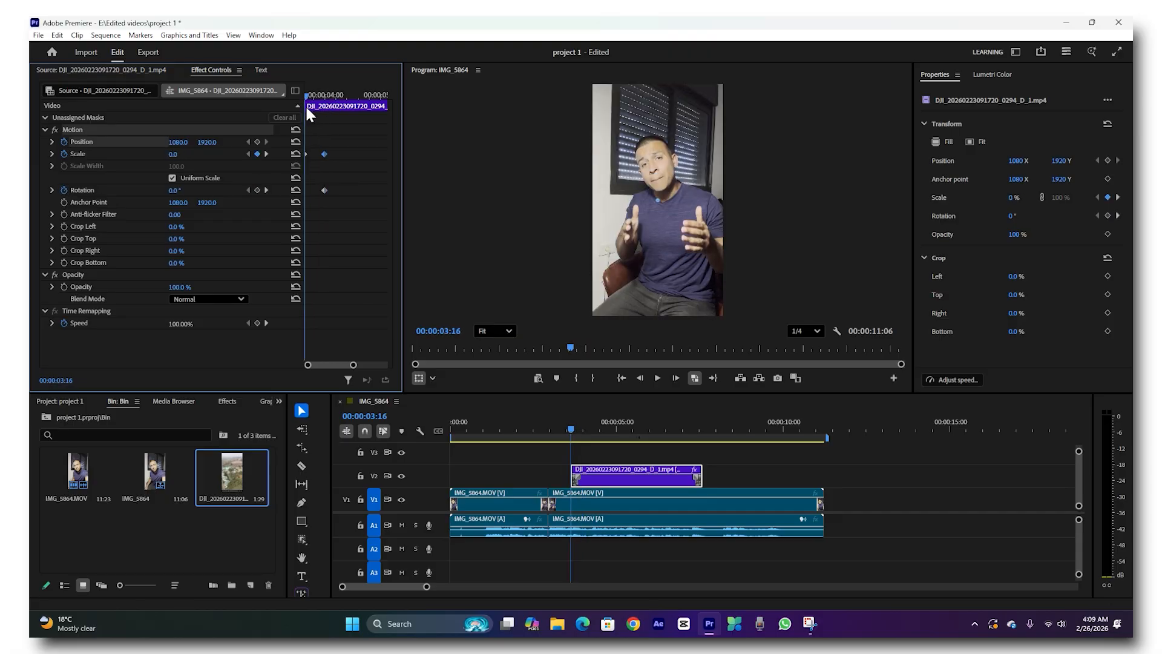
click(257, 190)
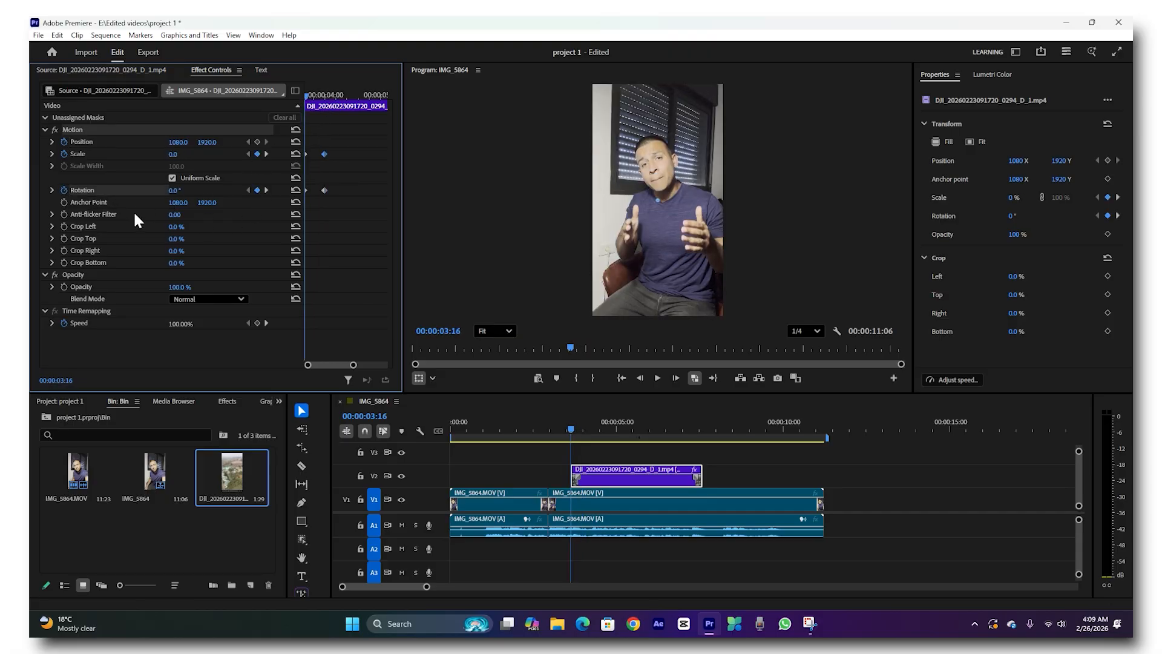
click(267, 190)
drag(175, 190, 230, 190)
drag(326, 97, 294, 99)
key(space)
key(space)
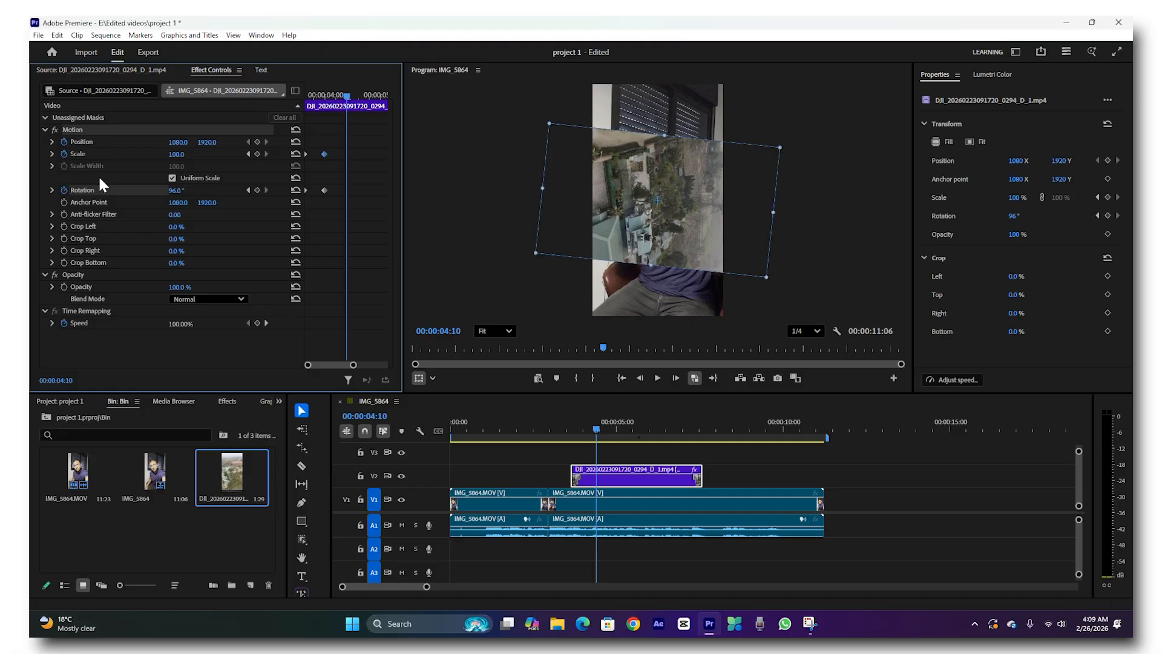
Set the drone clip's rotation keyframe at 00:00:04:00 to 0° so the clip ends upright
drag(348, 96, 328, 108)
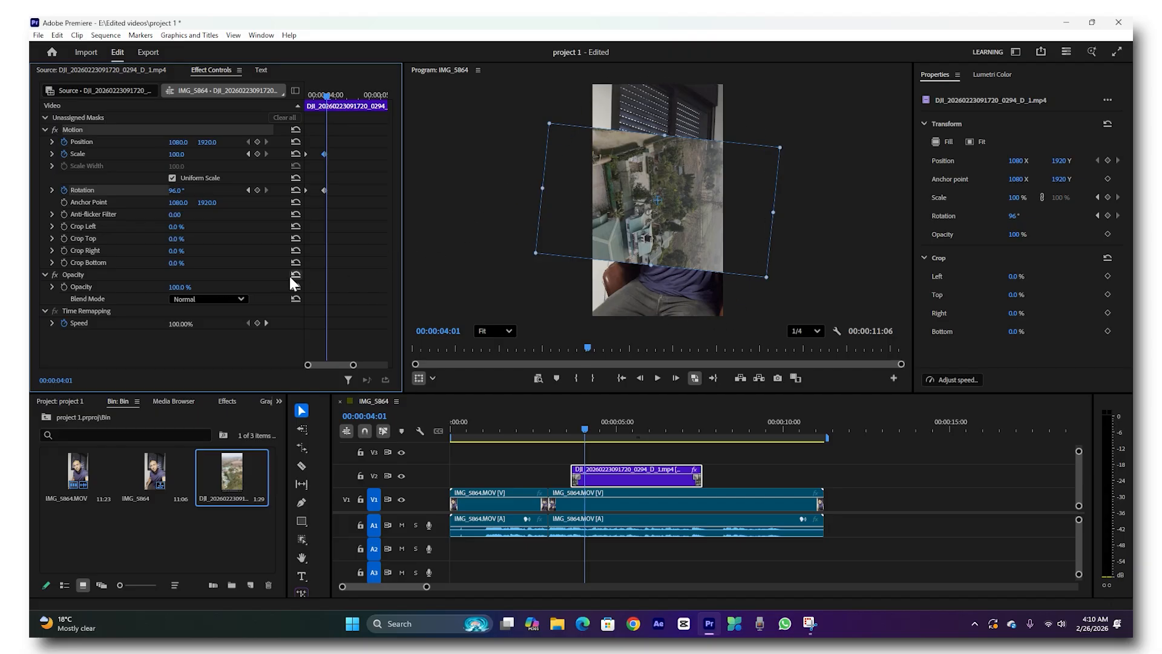
click(247, 189)
click(175, 190)
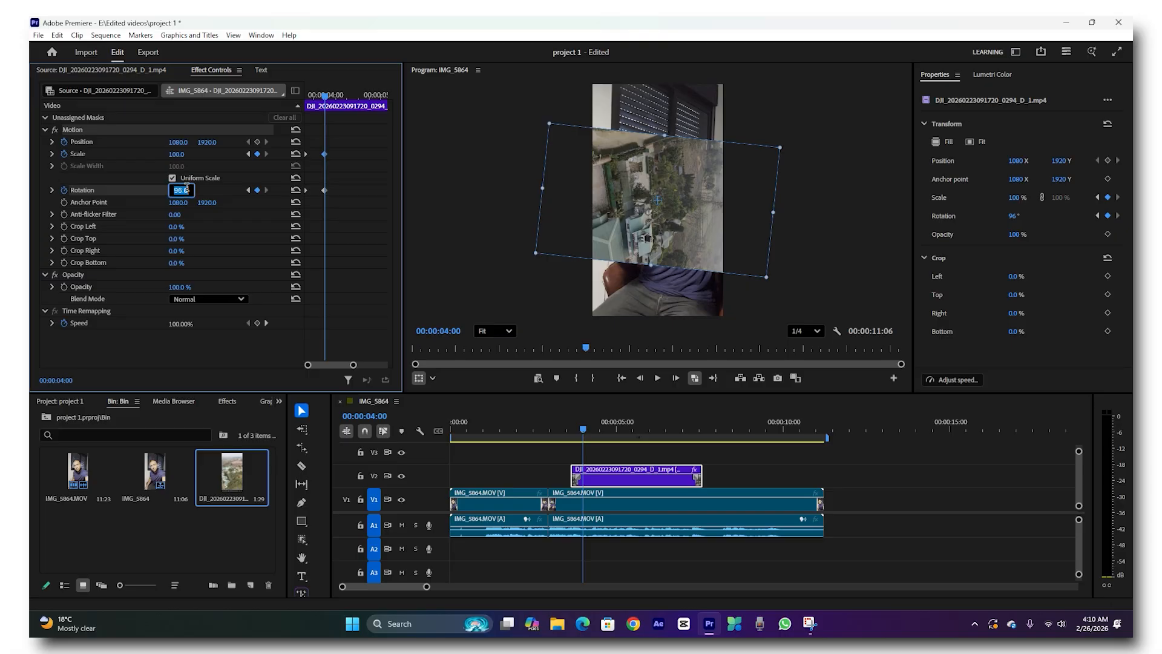
text(102)
key(Return)
text(-1)
key(Return)
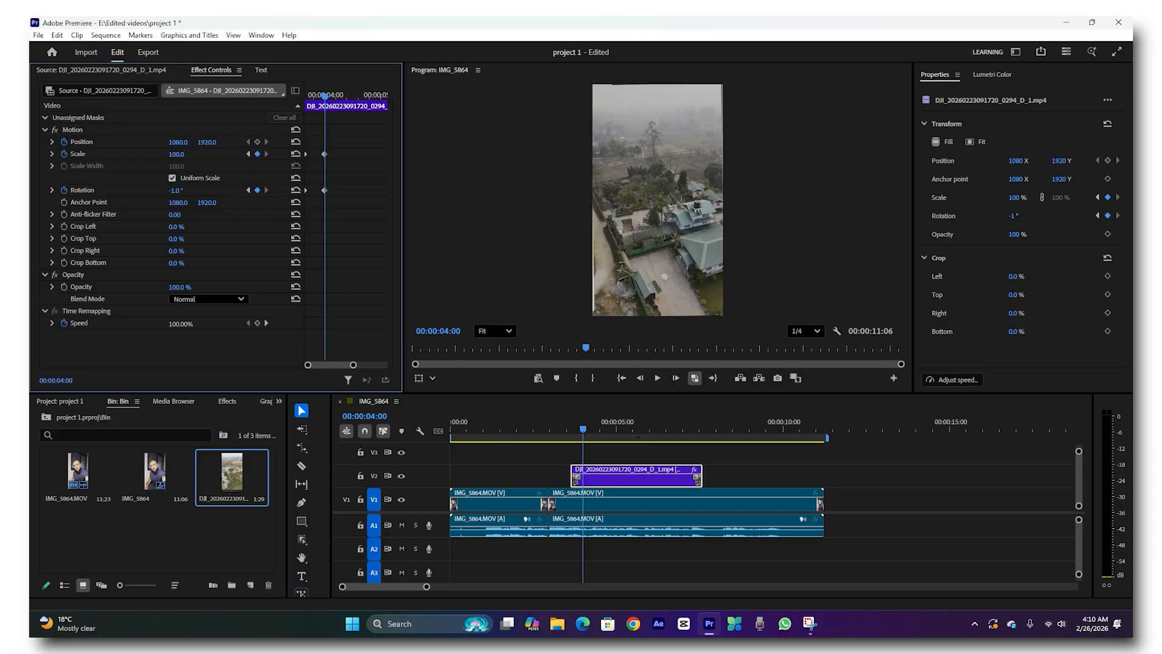
drag(175, 190, 182, 192)
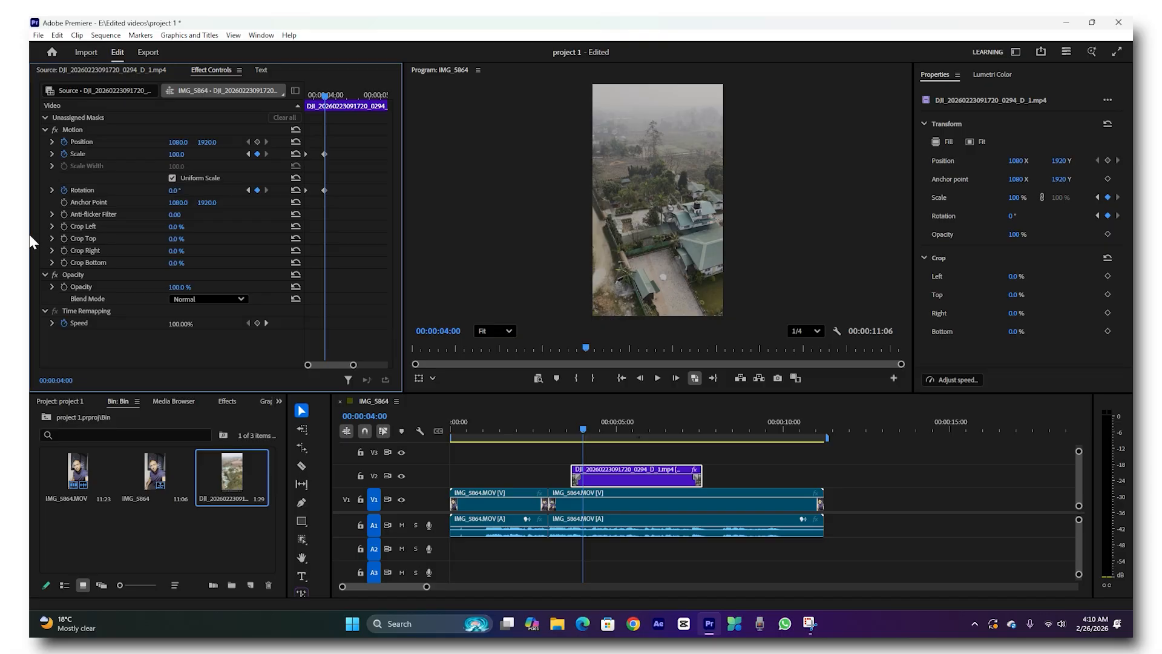
Set the drone clip's starting rotation keyframe at 00:00:03:16 to 57° and preview the spin
click(248, 190)
click(184, 194)
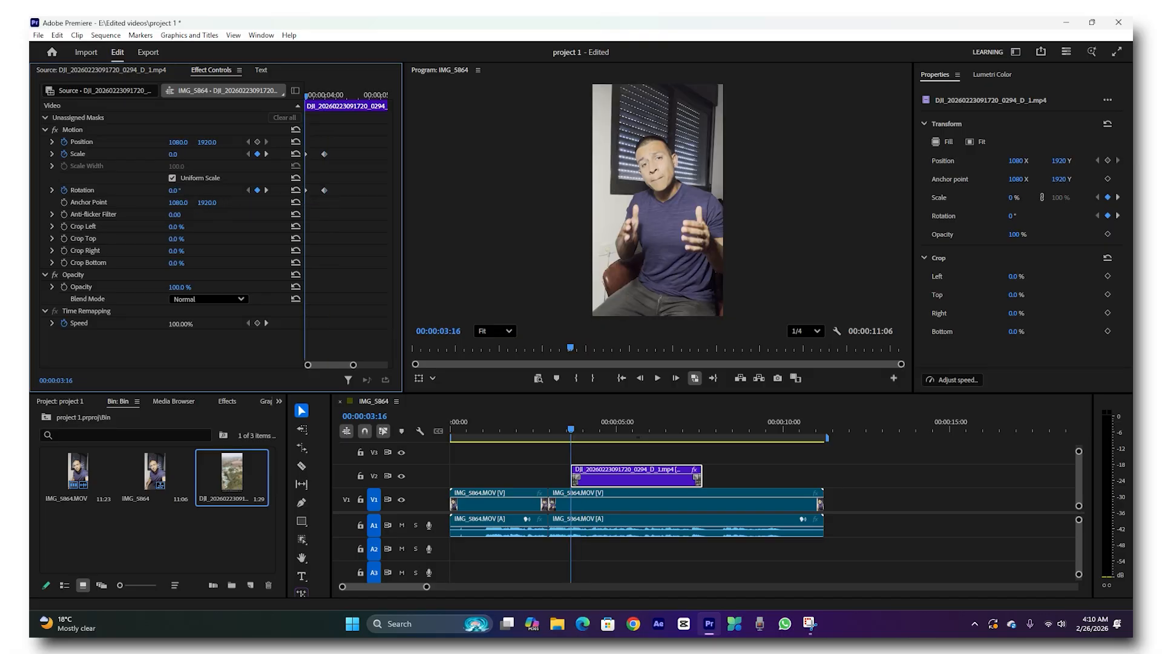
text(25)
key(Return)
key(space)
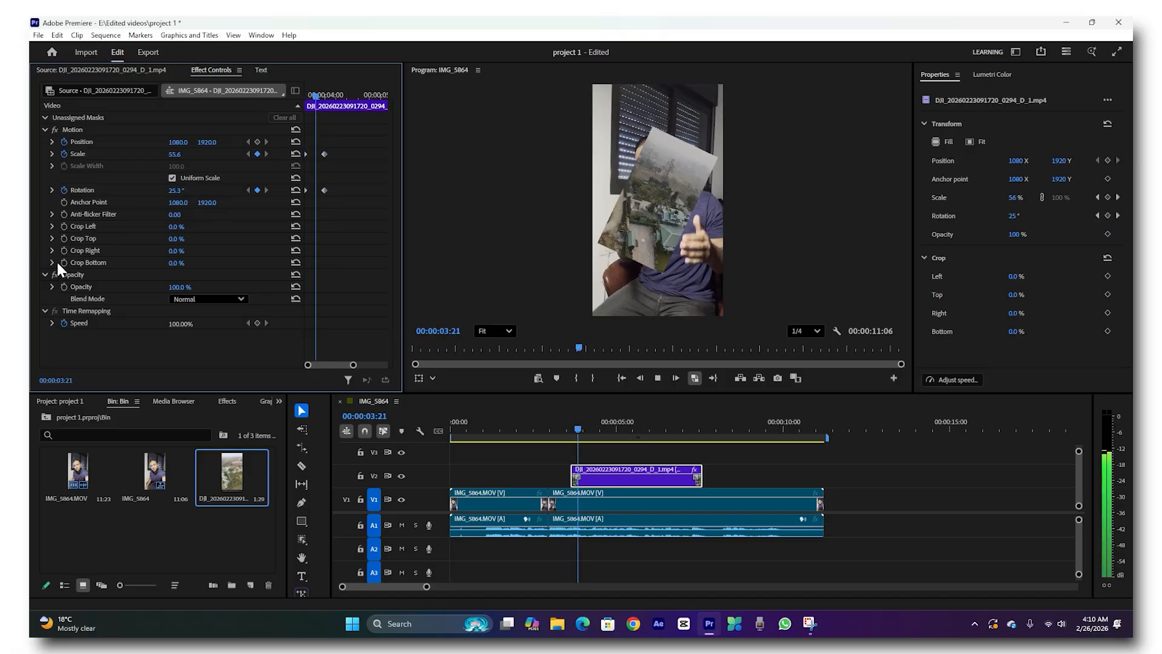
key(space)
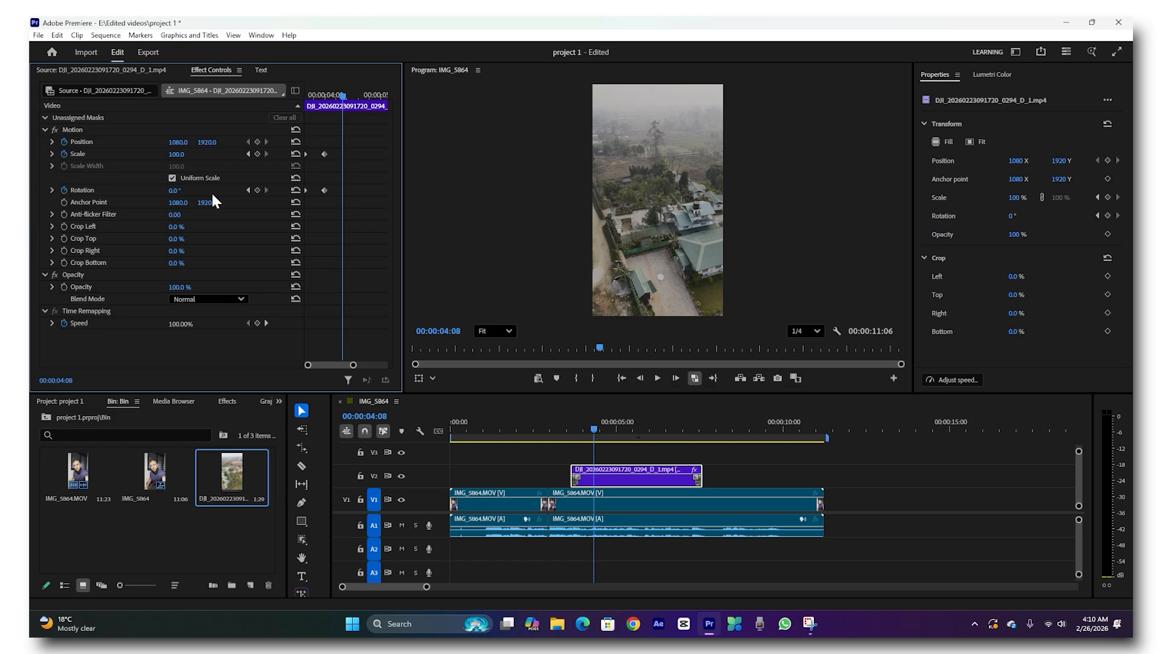
Increase the drone clip's starting rotation keyframe to 149° and play back the stronger spin
click(249, 190)
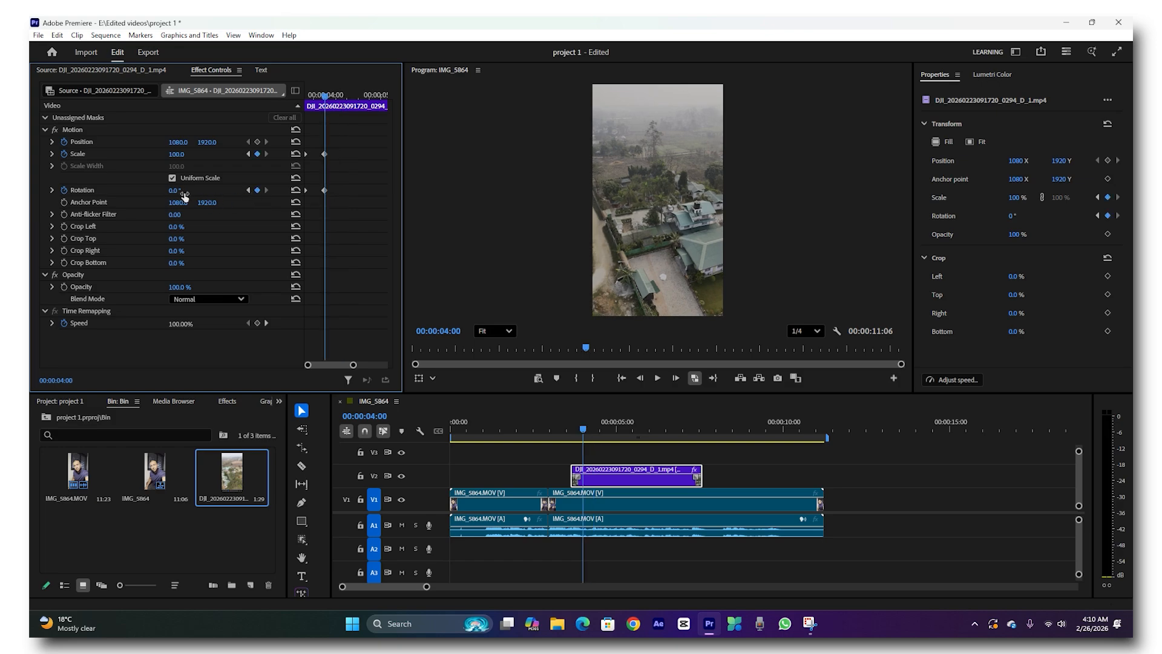
click(248, 190)
drag(177, 190, 181, 190)
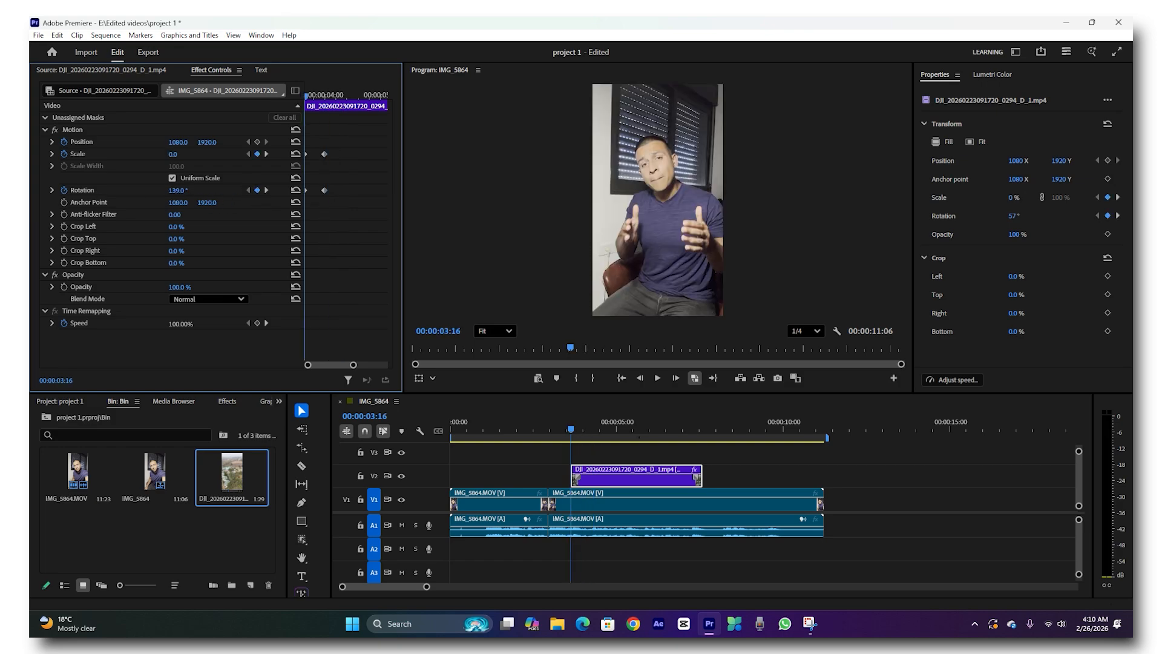
key(space)
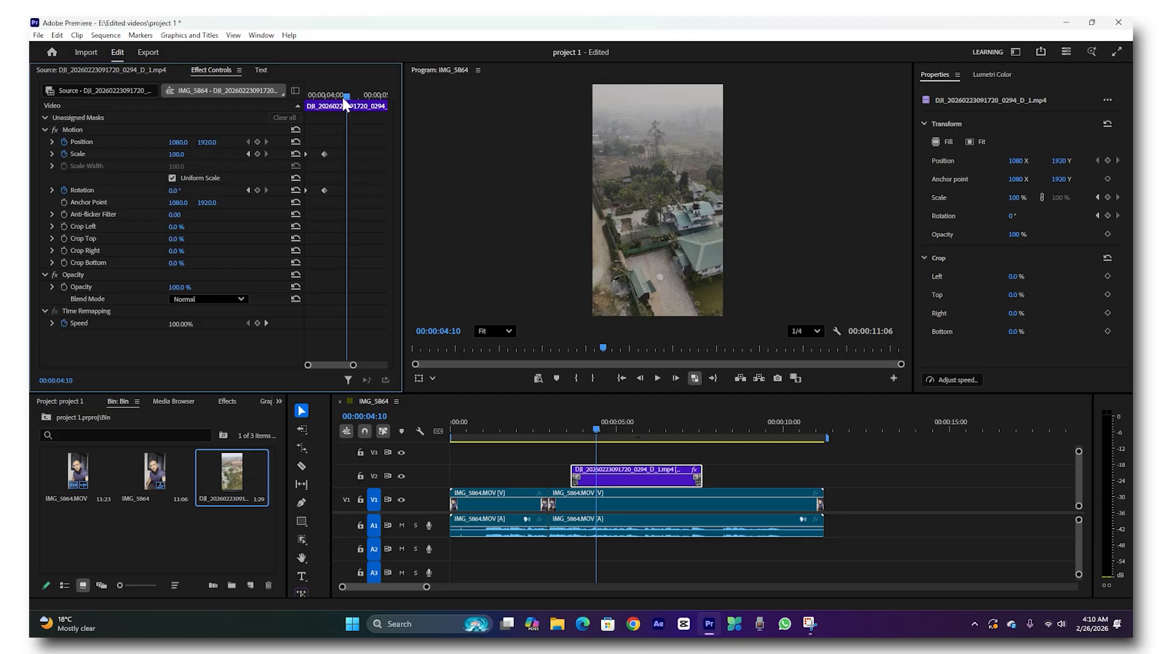
drag(343, 100, 306, 106)
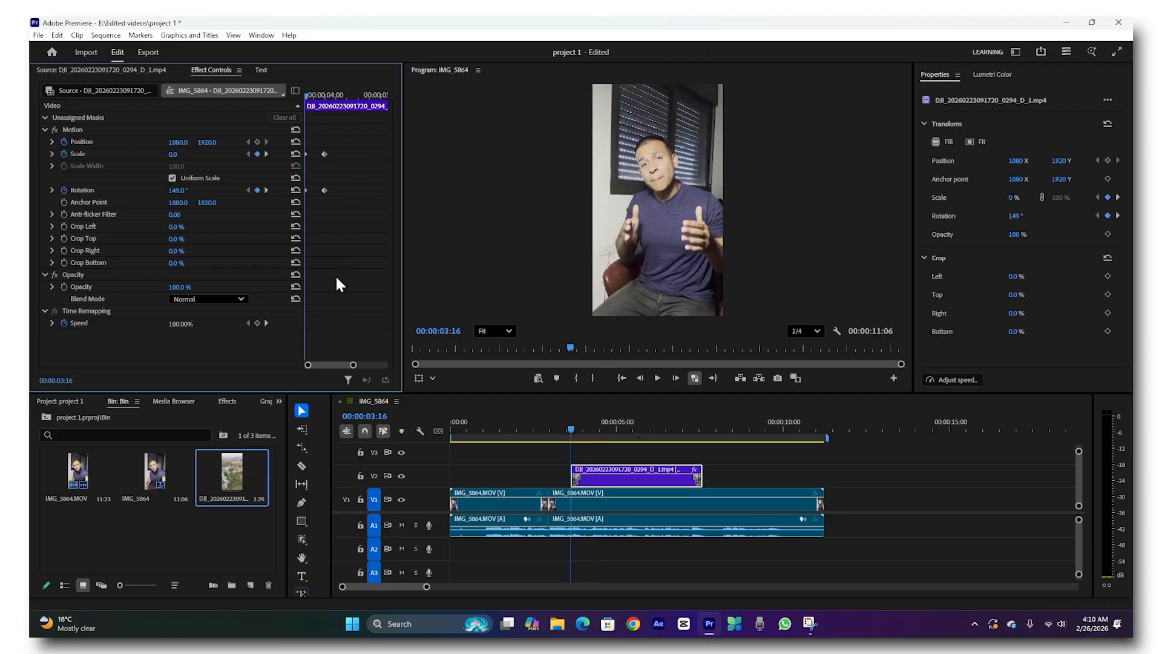
Animate the drone clip's opacity from 0% at 00:00:03:16 to 100% at 00:00:04:00, and preview the fade-in
click(64, 287)
drag(310, 102, 325, 106)
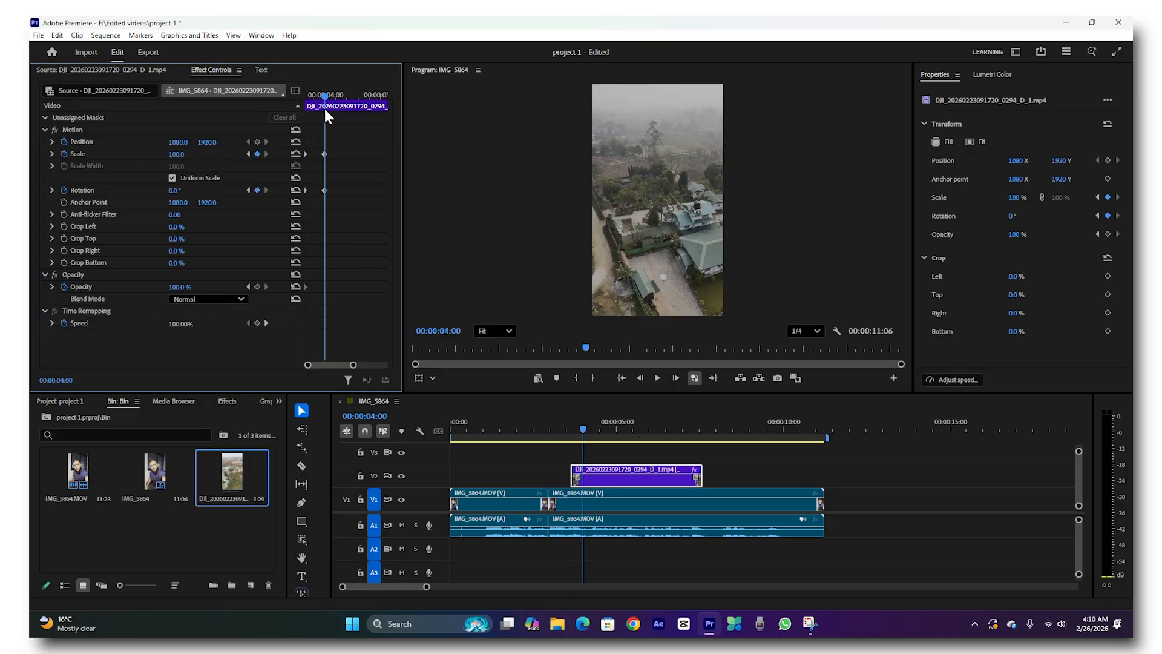
click(257, 286)
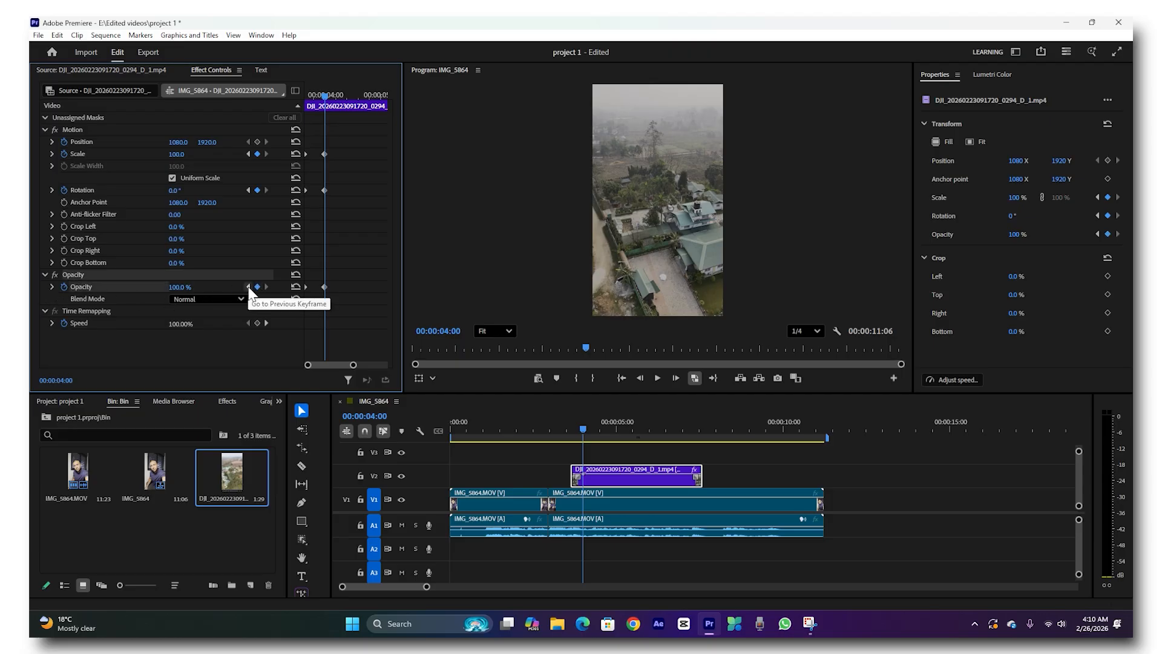
click(248, 286)
drag(179, 288, 164, 288)
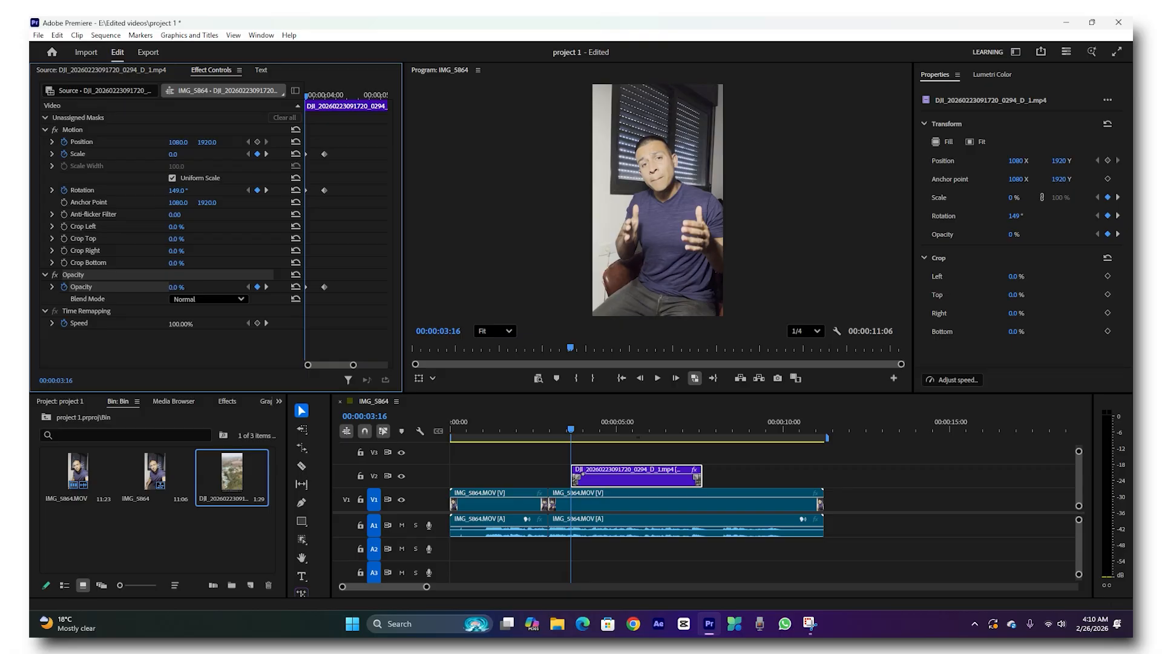
key(space)
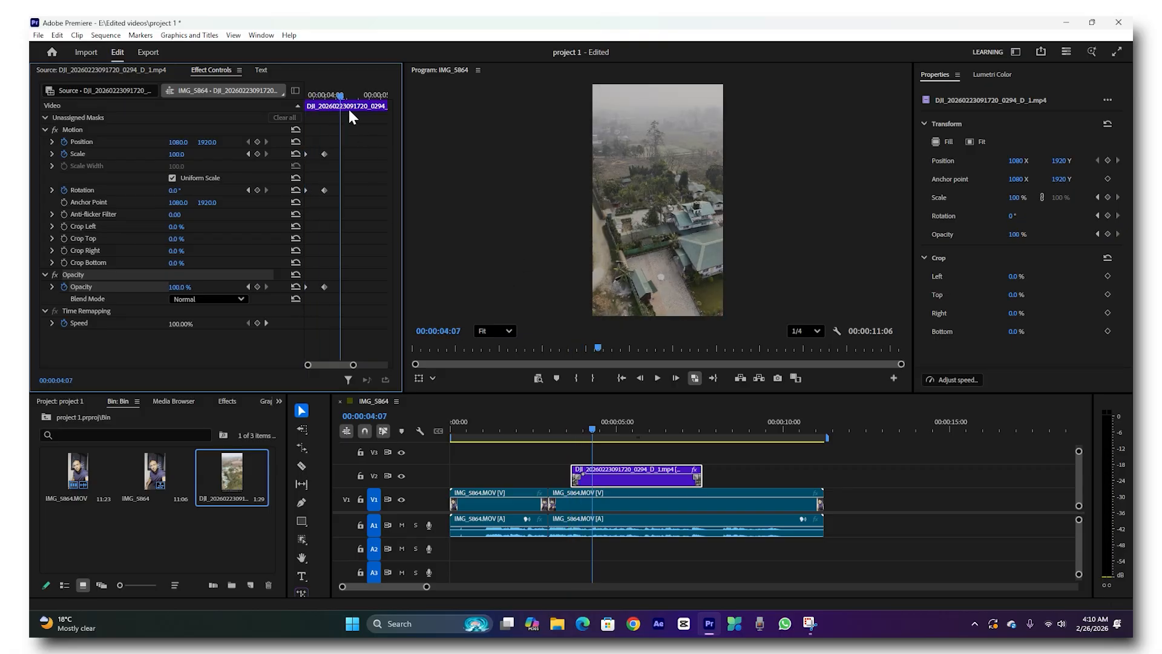
click(313, 108)
drag(312, 105, 325, 104)
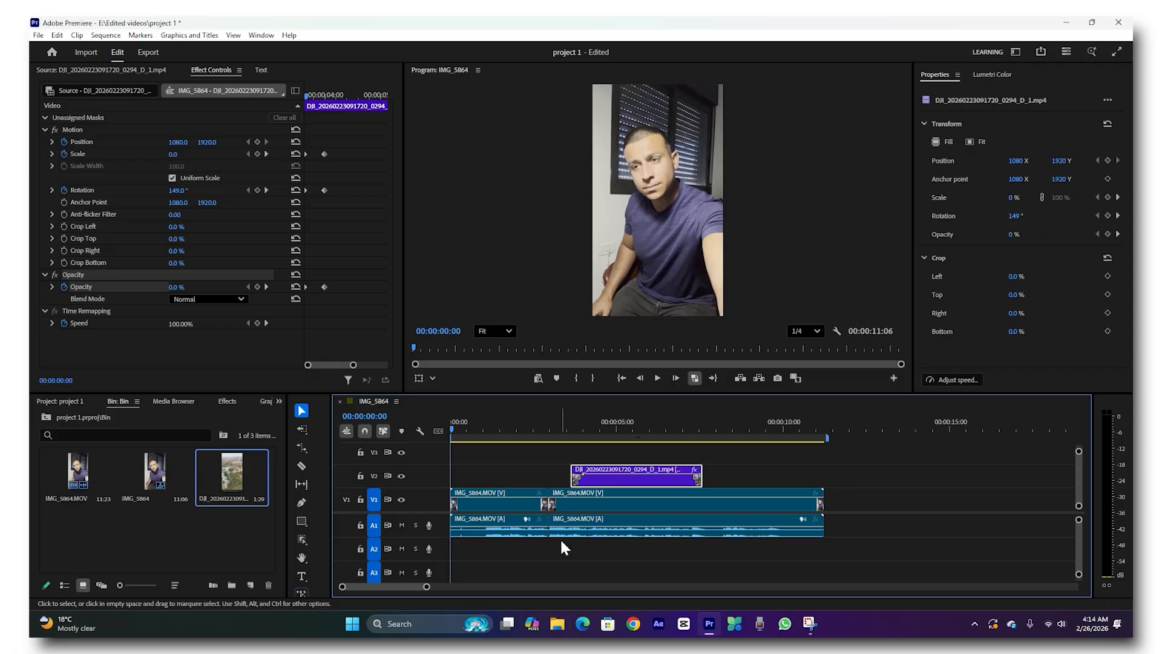
Switch to Microsoft Clipchamp and create a new video project from scratch
click(402, 627)
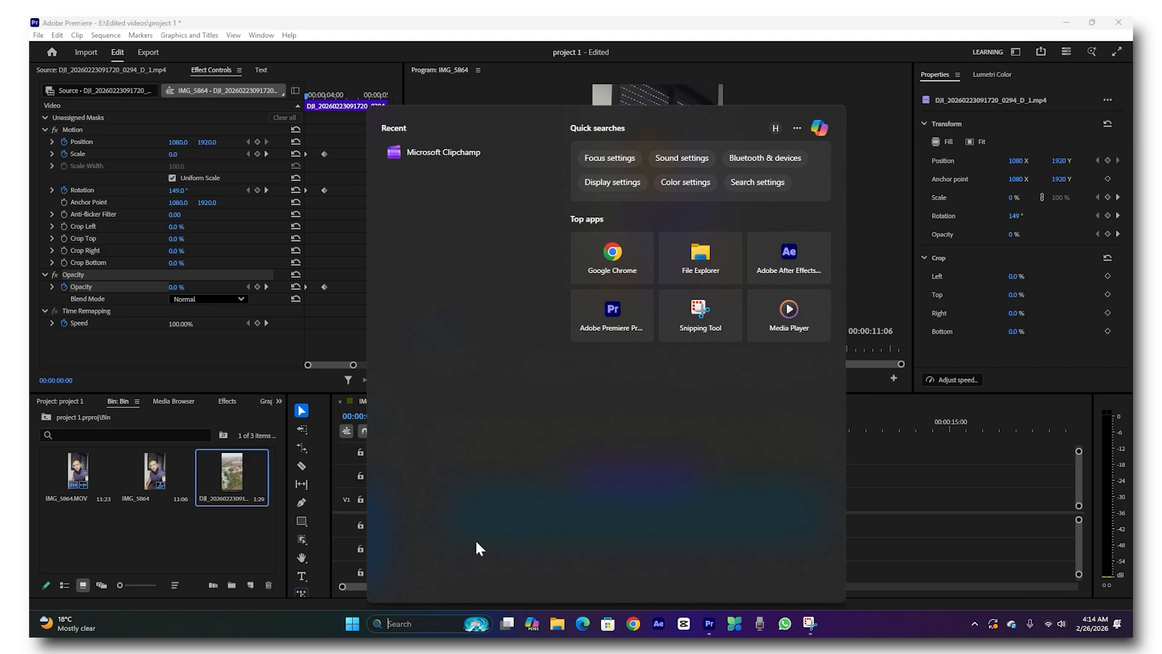
click(434, 159)
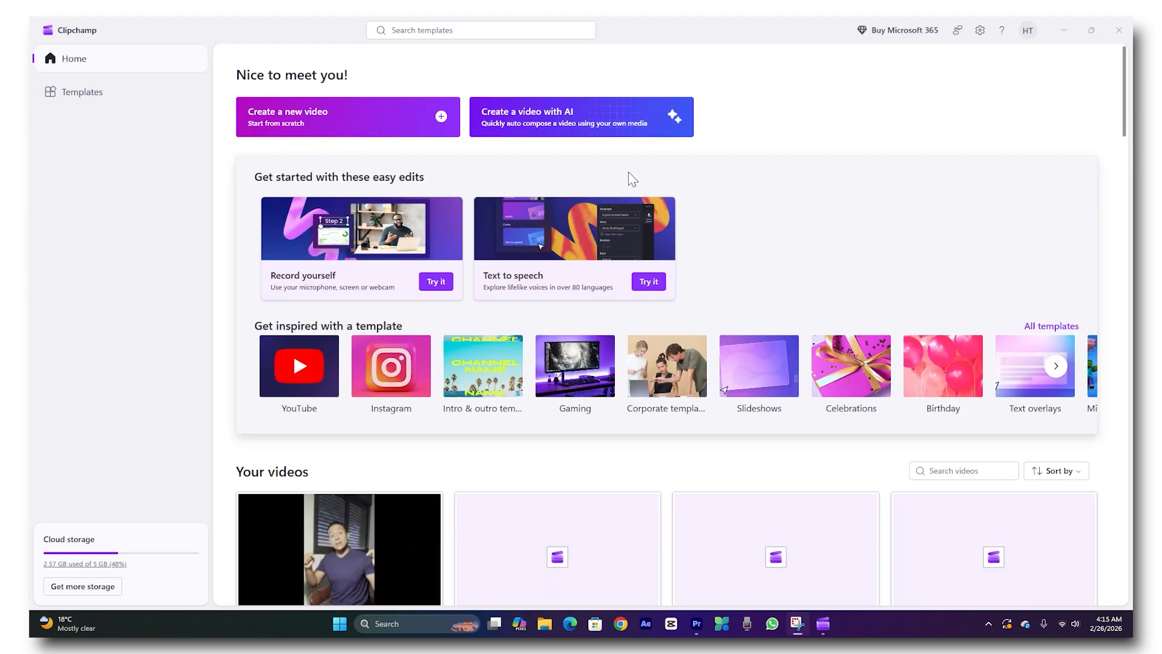
click(384, 120)
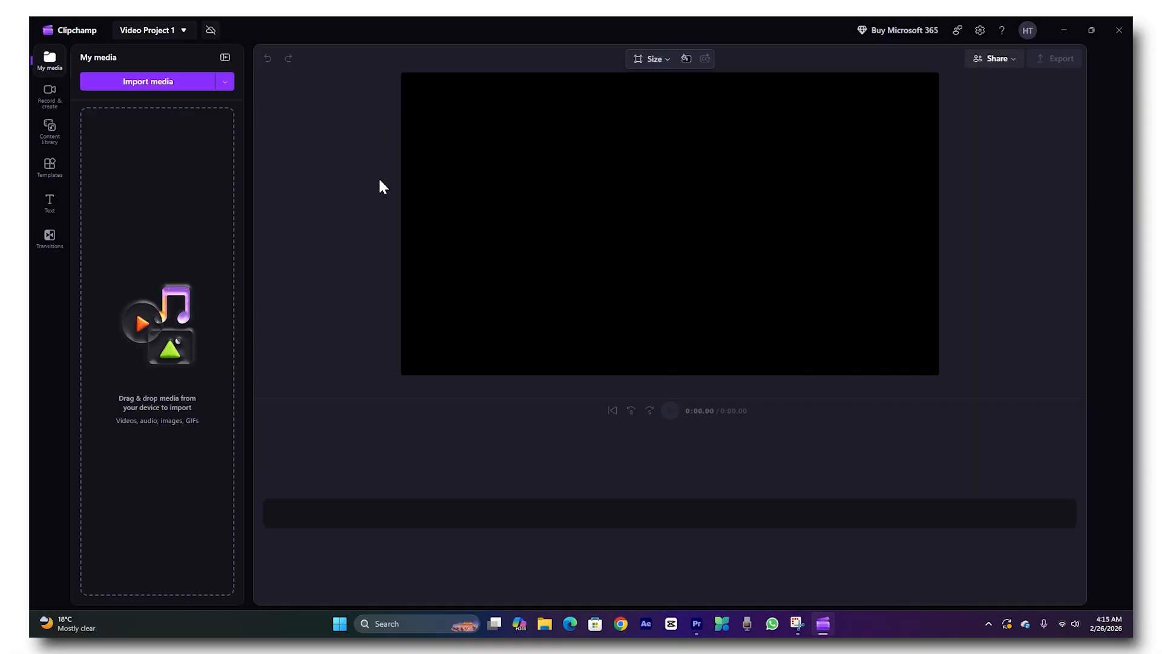
Import the IMG_5864 video and place it at the start of the timeline
click(145, 87)
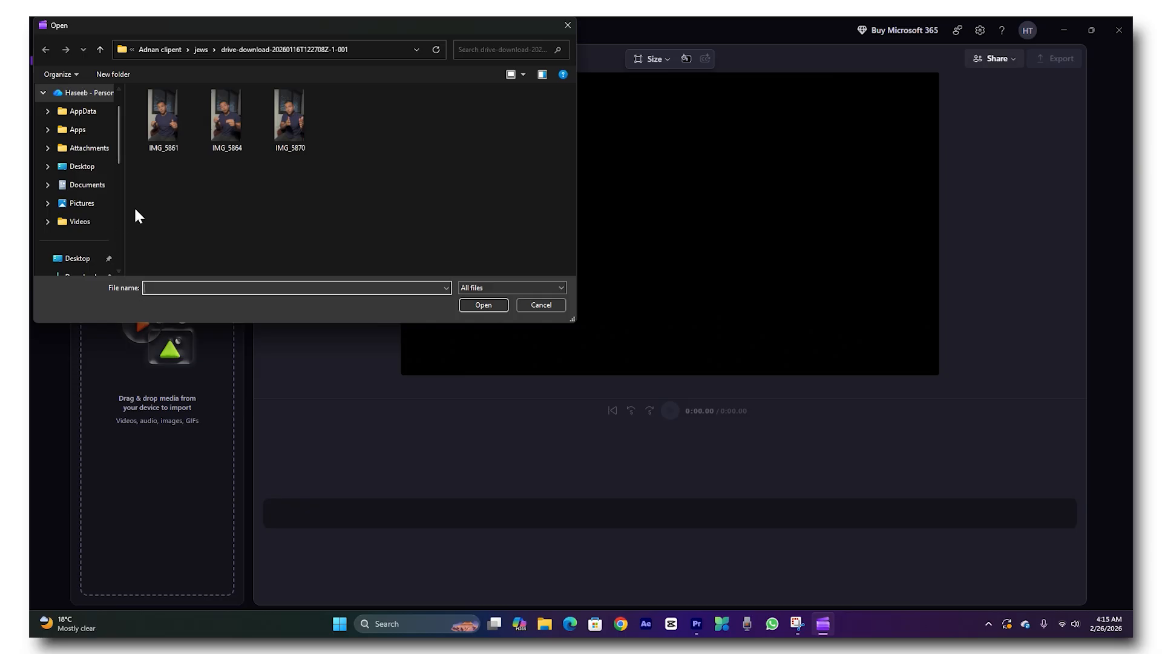
double_click(227, 115)
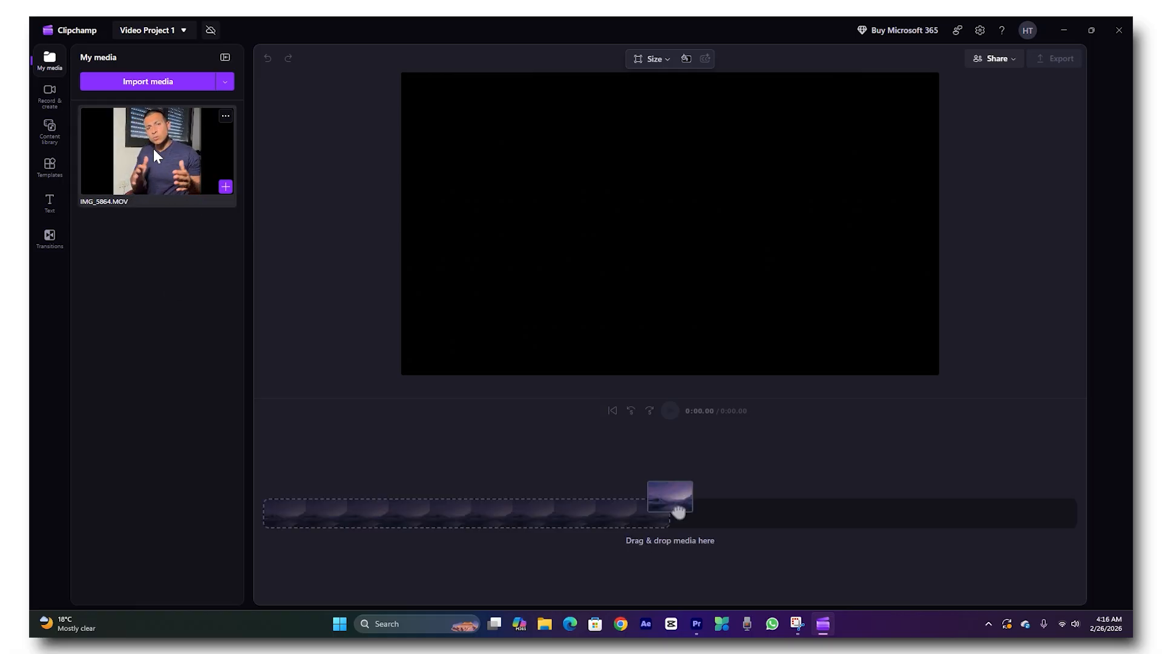
drag(153, 150, 444, 499)
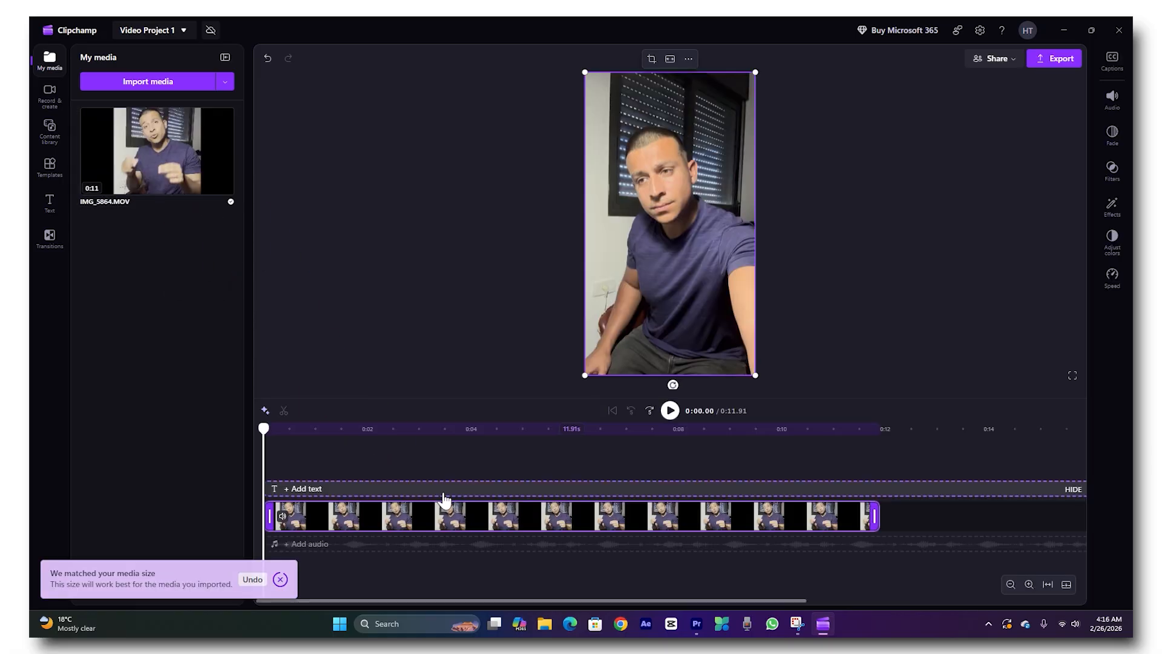
Generate AI autocaptions for the video in English (United States) and download them as an SRT file
click(1113, 60)
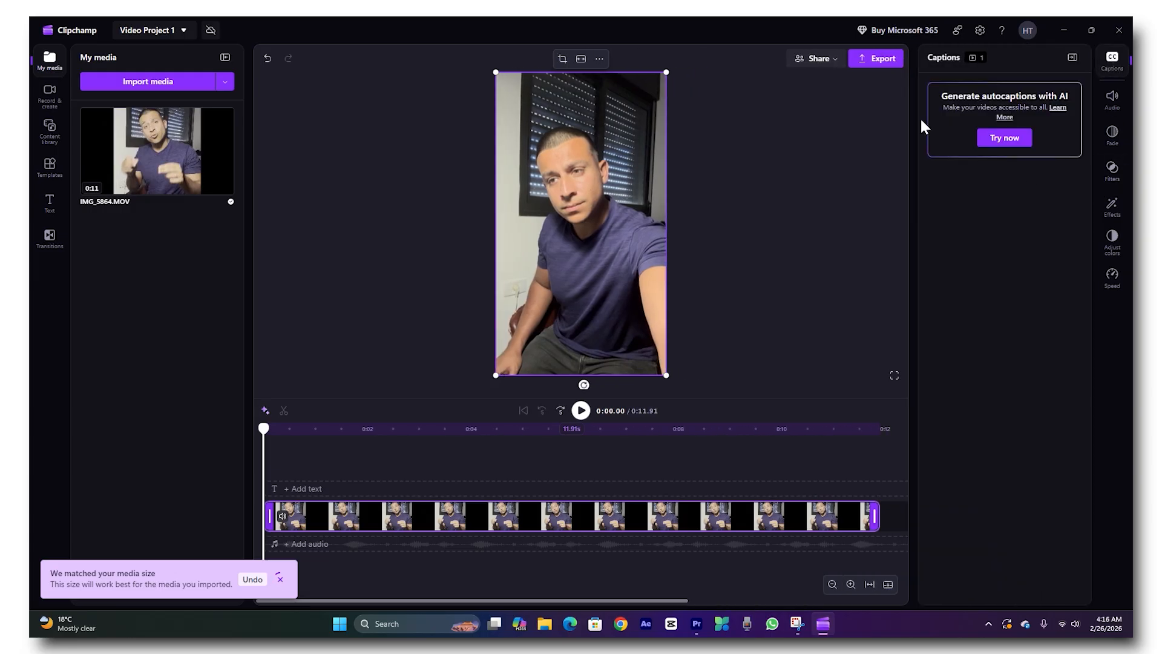
click(1012, 140)
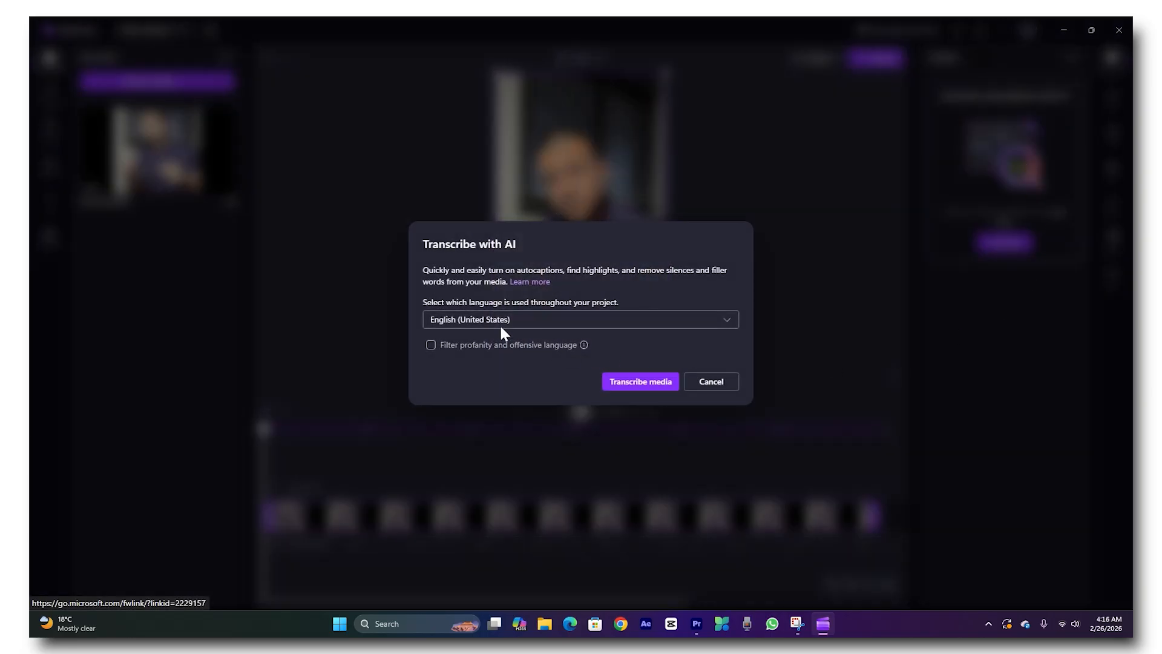
click(638, 385)
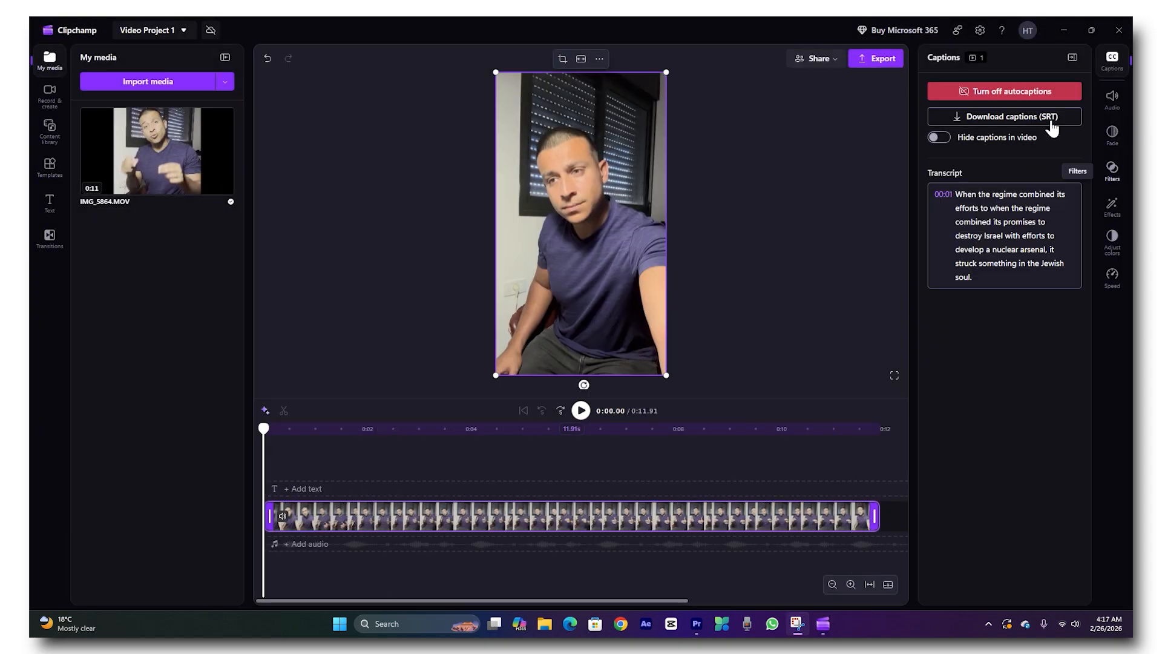
click(997, 118)
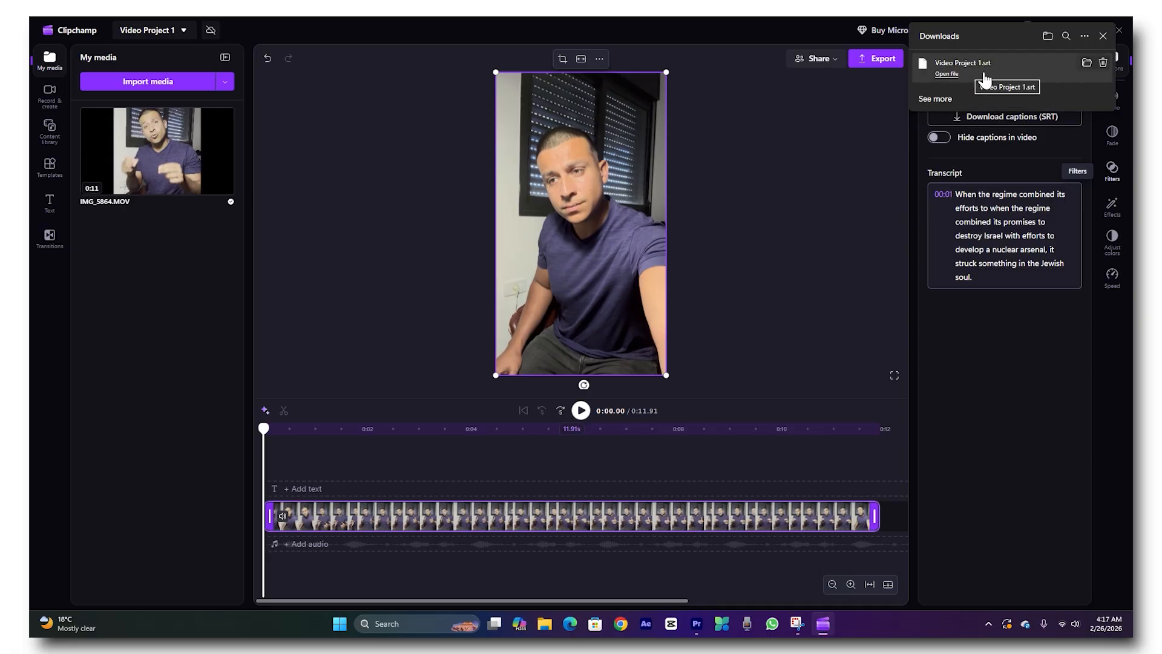
Switch to Adobe Premiere, import Video Project 1.srt and add it to the sequence as a new Subtitle caption track
click(696, 623)
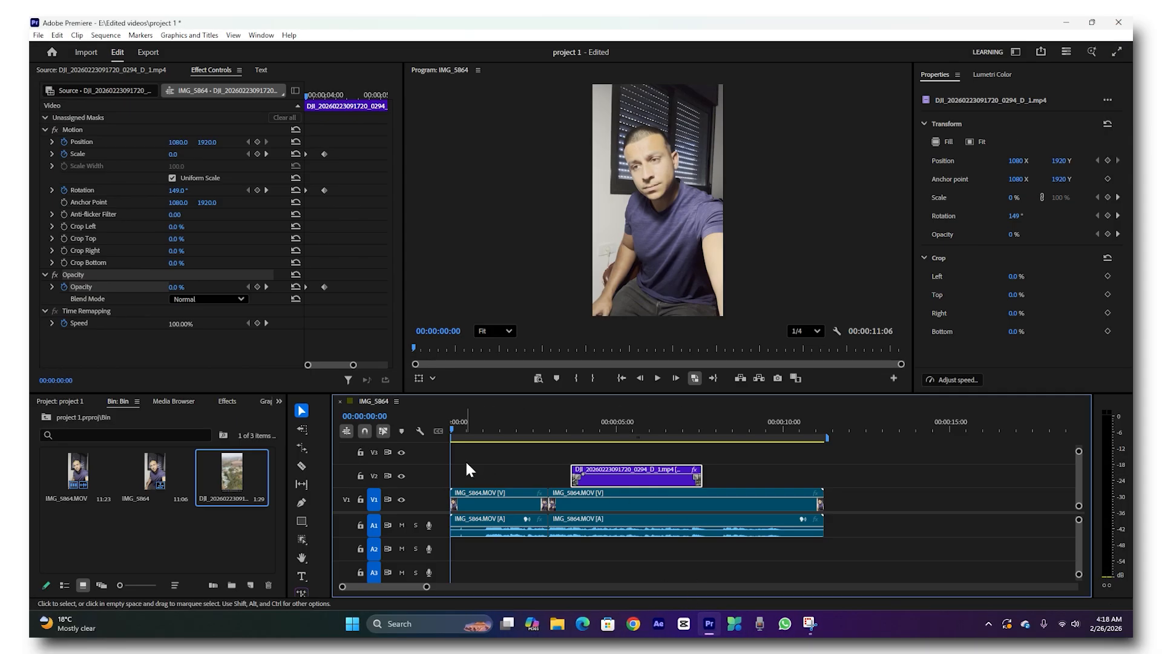
key(ctrl+i)
double_click(193, 144)
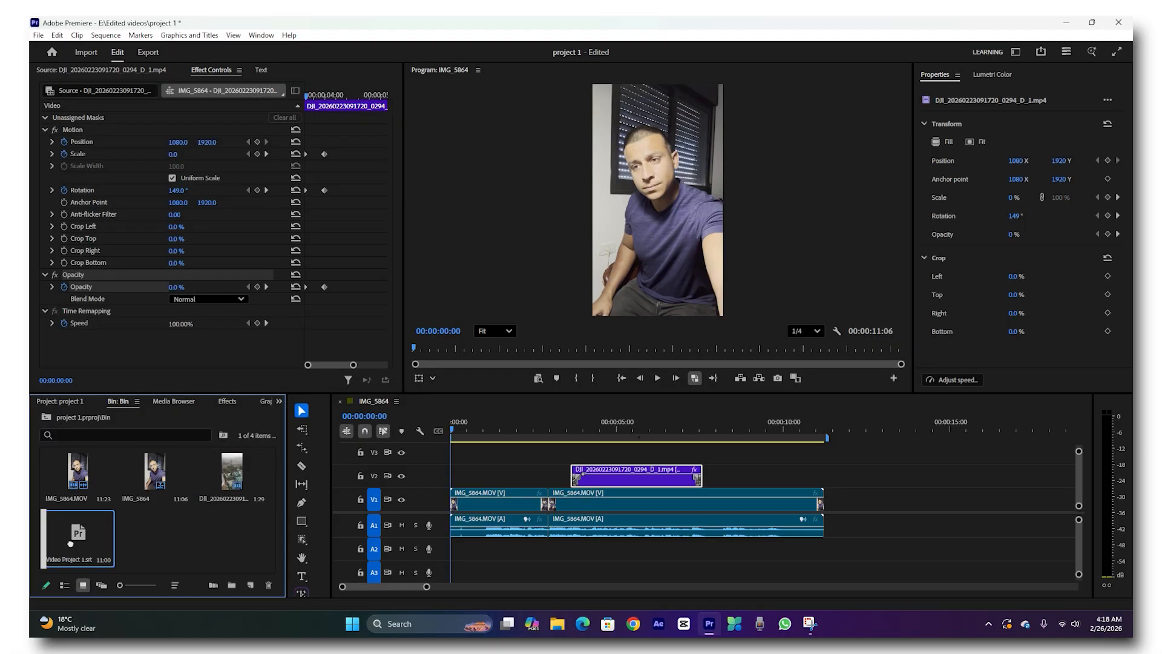
drag(70, 542, 477, 445)
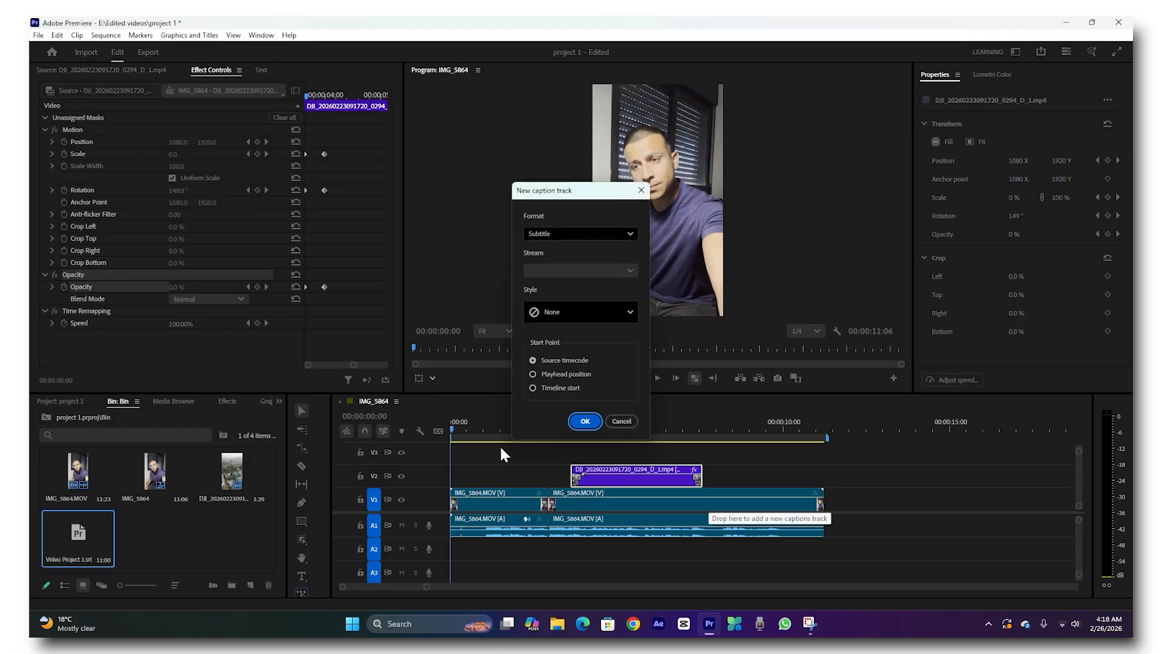
click(586, 420)
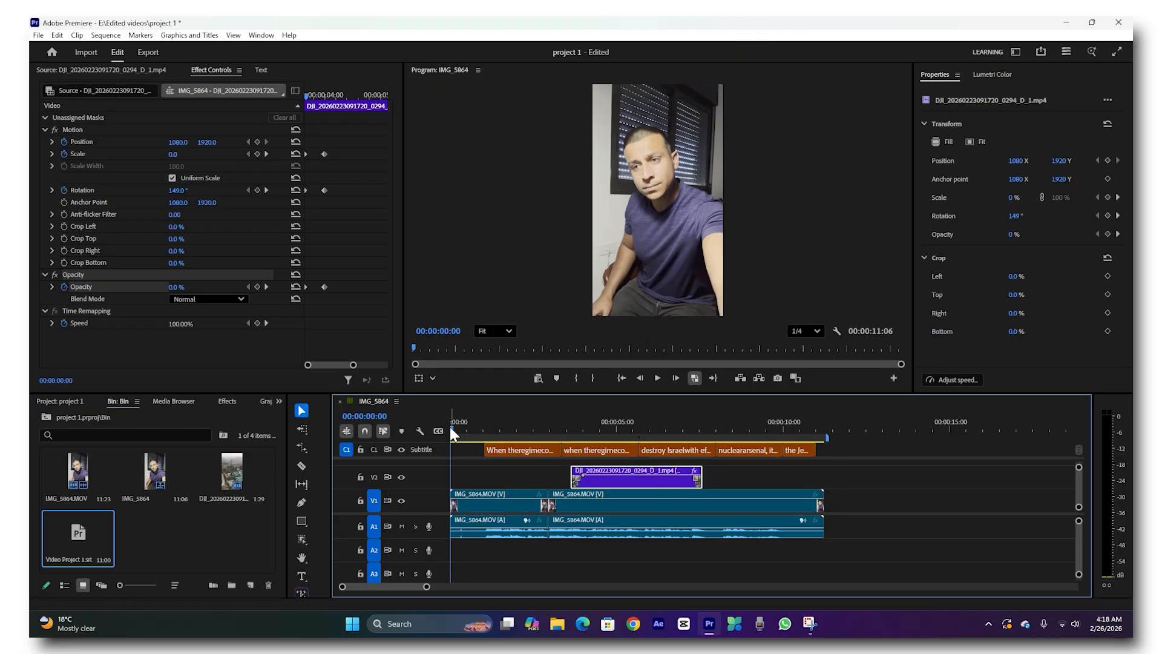
Select all the captions on the subtitle track and align them to the center zone of the frame
drag(451, 428, 517, 435)
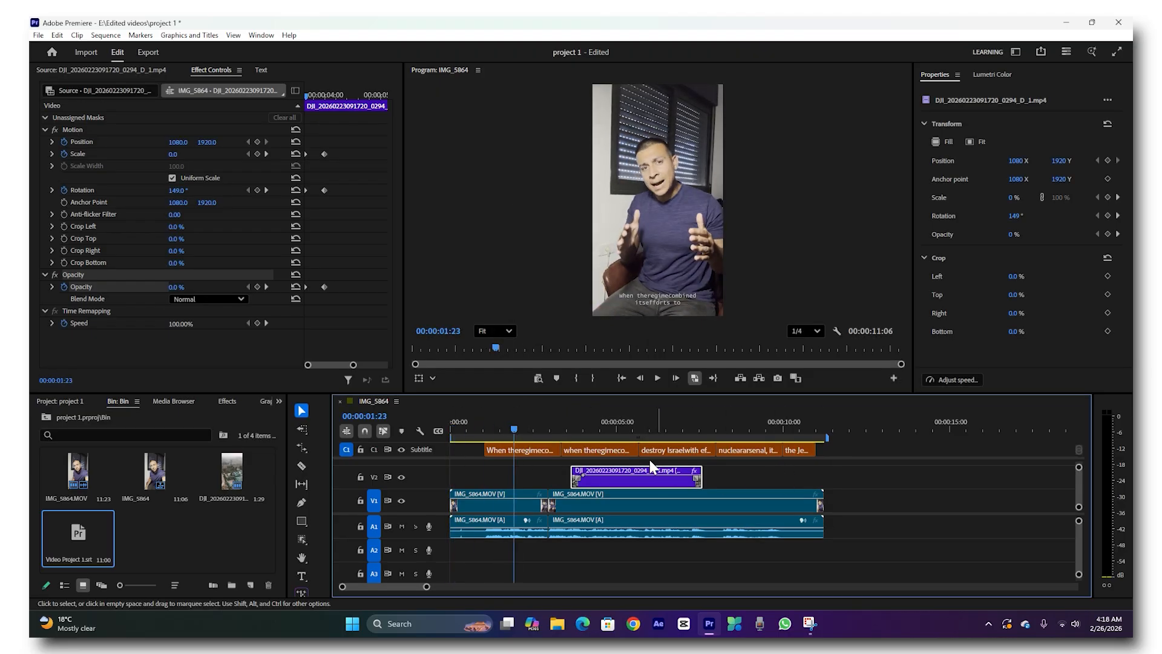
drag(837, 457, 481, 452)
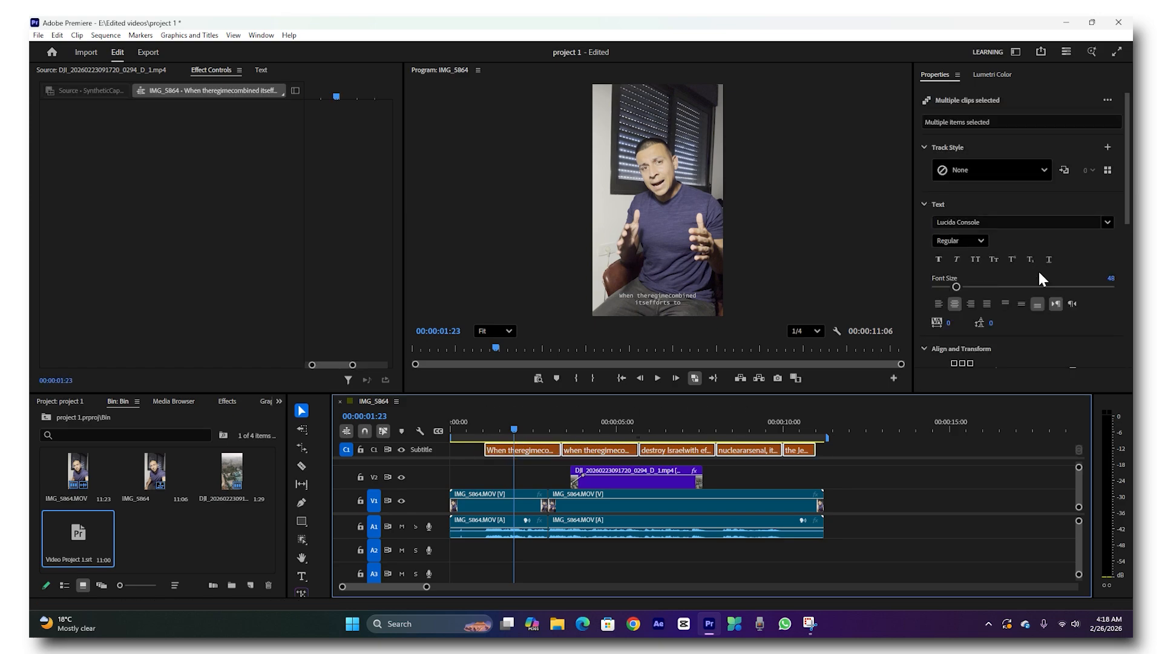
scroll(1043, 270, down, 3)
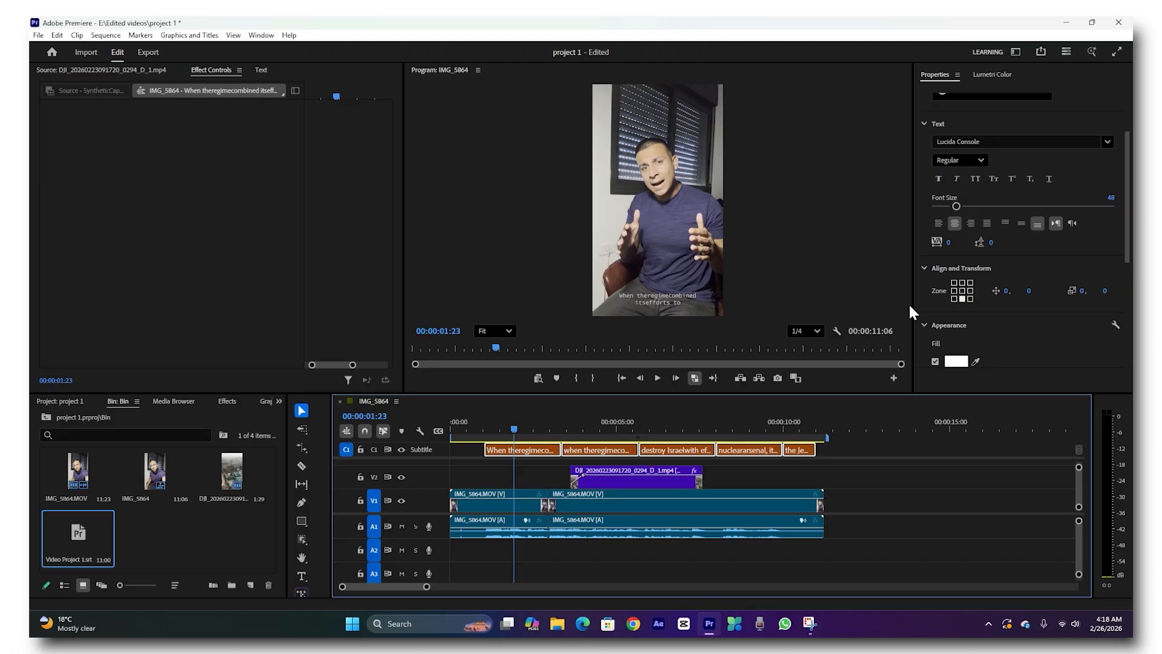
click(962, 290)
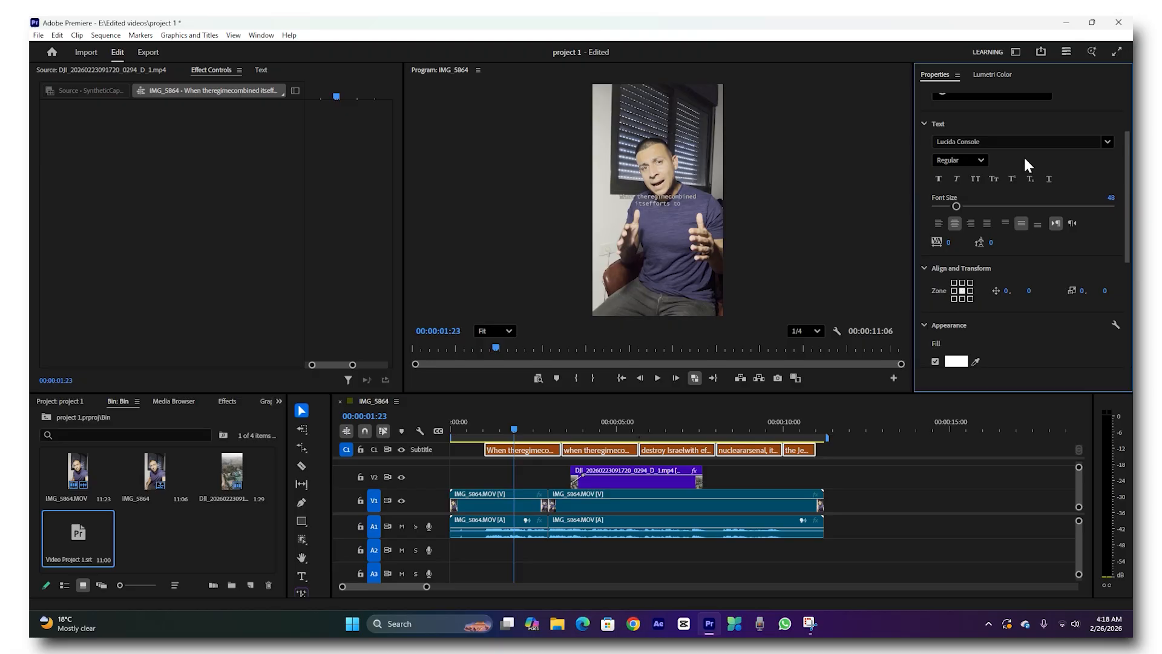
Change the font of the selected captions to Impact
click(1109, 143)
scroll(1066, 273, up, 2)
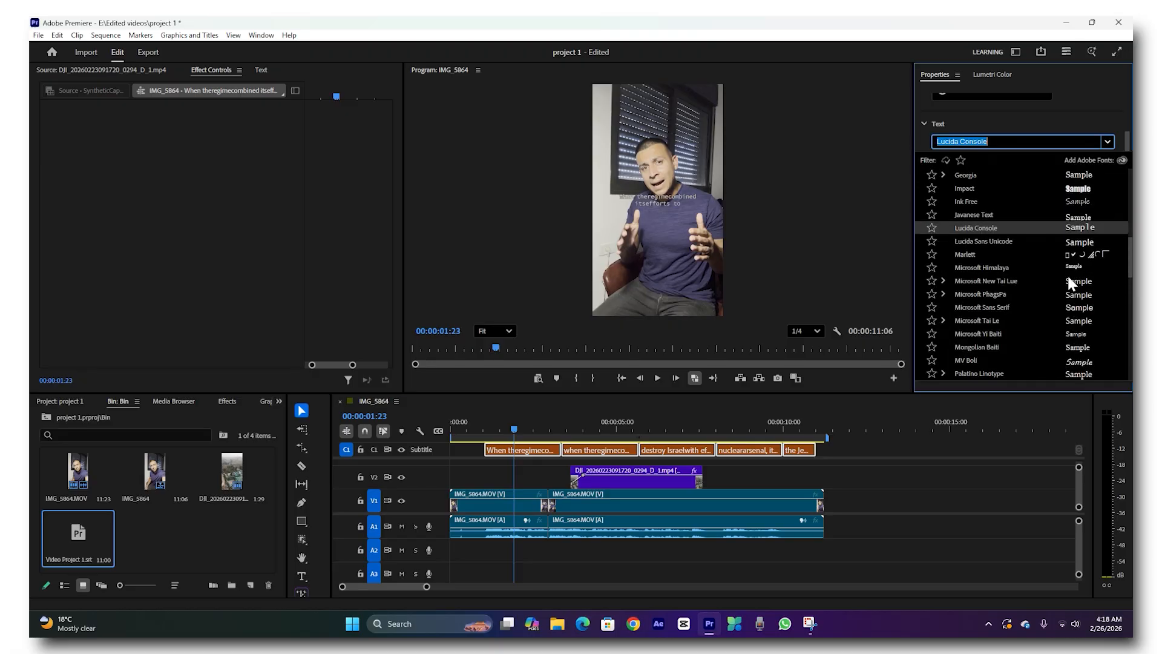
click(1068, 212)
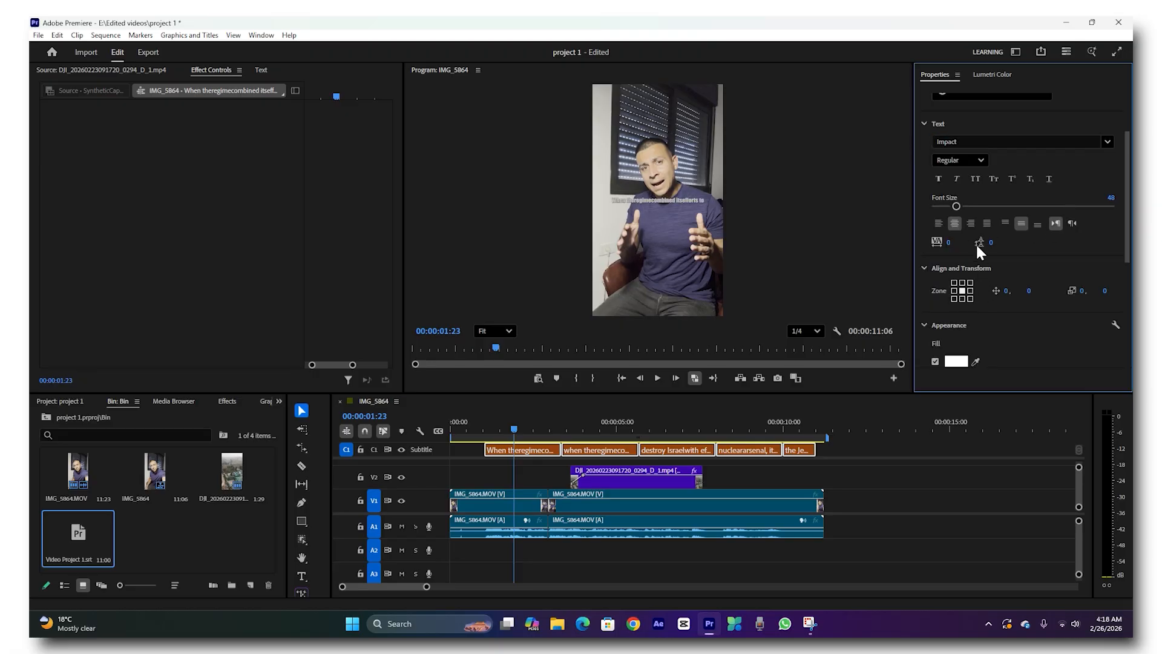
Give the selected captions a yellow fill and enlarge their font size to 91
click(957, 361)
drag(576, 327, 605, 411)
click(603, 258)
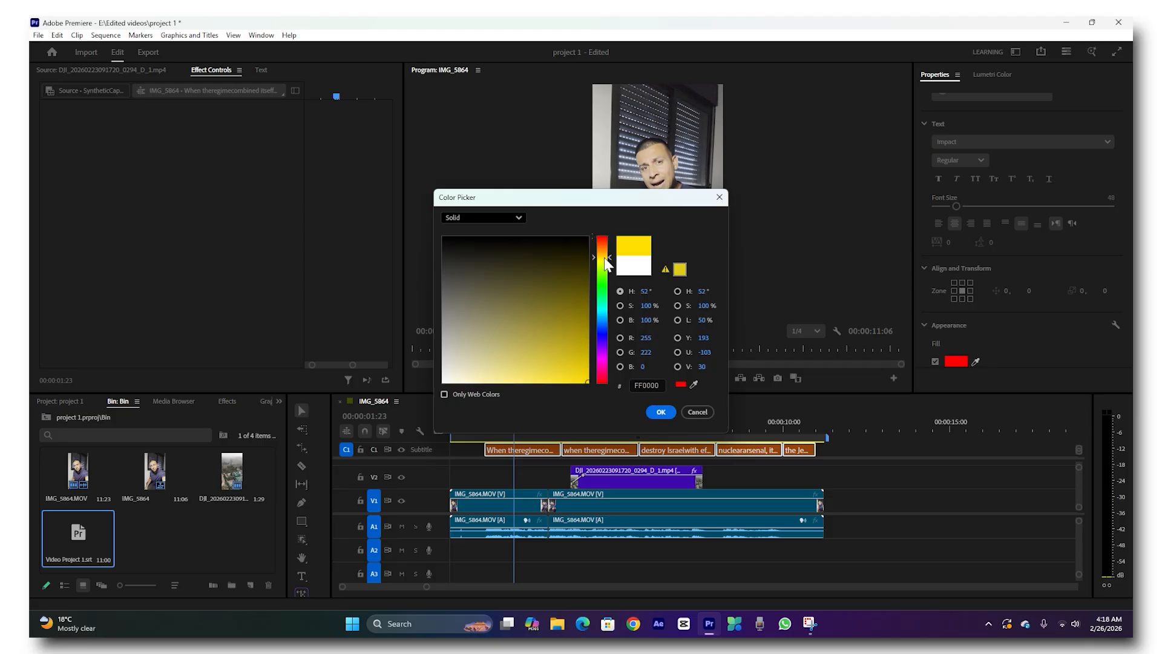
click(579, 264)
click(584, 242)
click(661, 412)
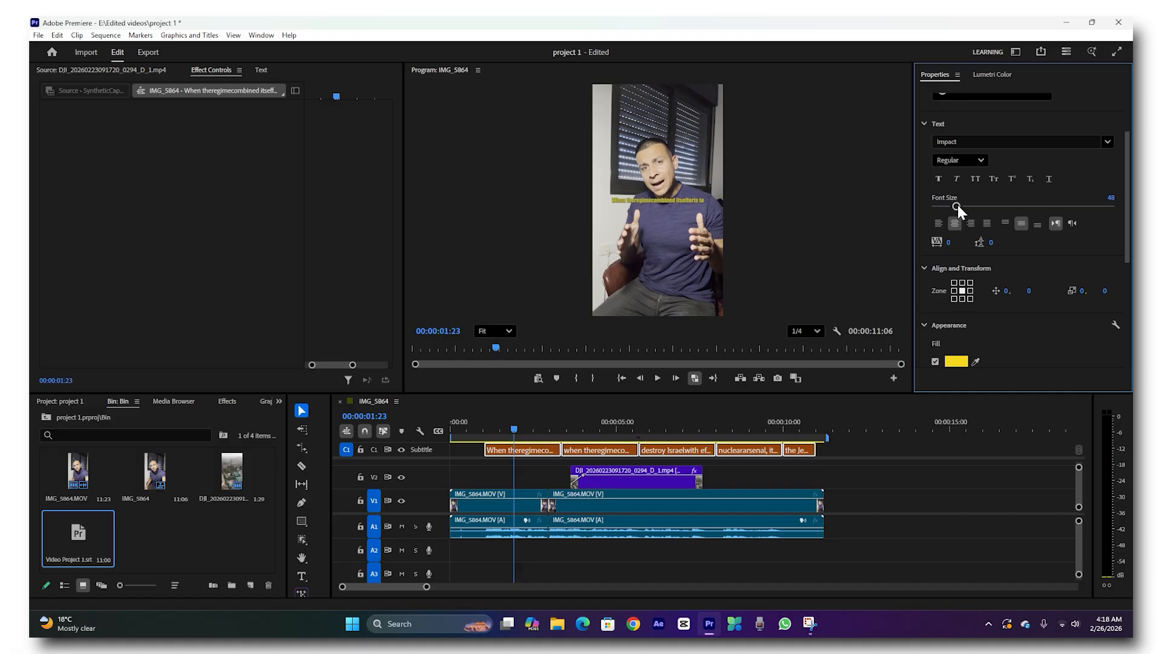
drag(957, 207, 976, 206)
Enable a black 1.0 px outer stroke and the background option for the captions
scroll(1008, 311, down, 2)
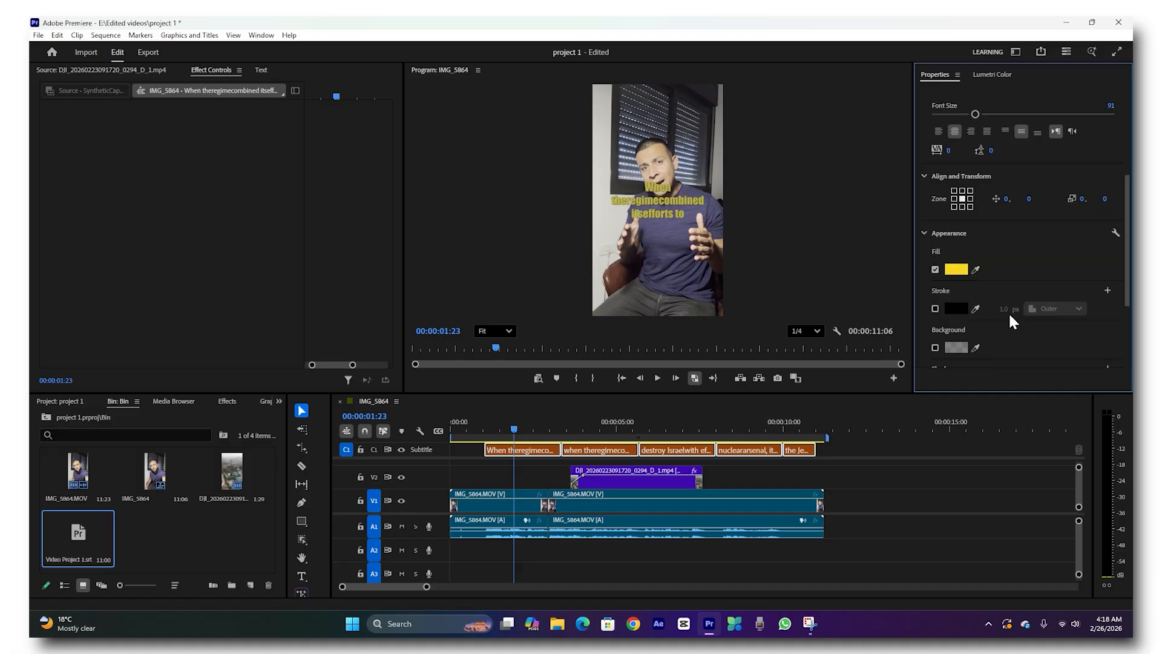
scroll(1009, 311, down, 1)
click(934, 285)
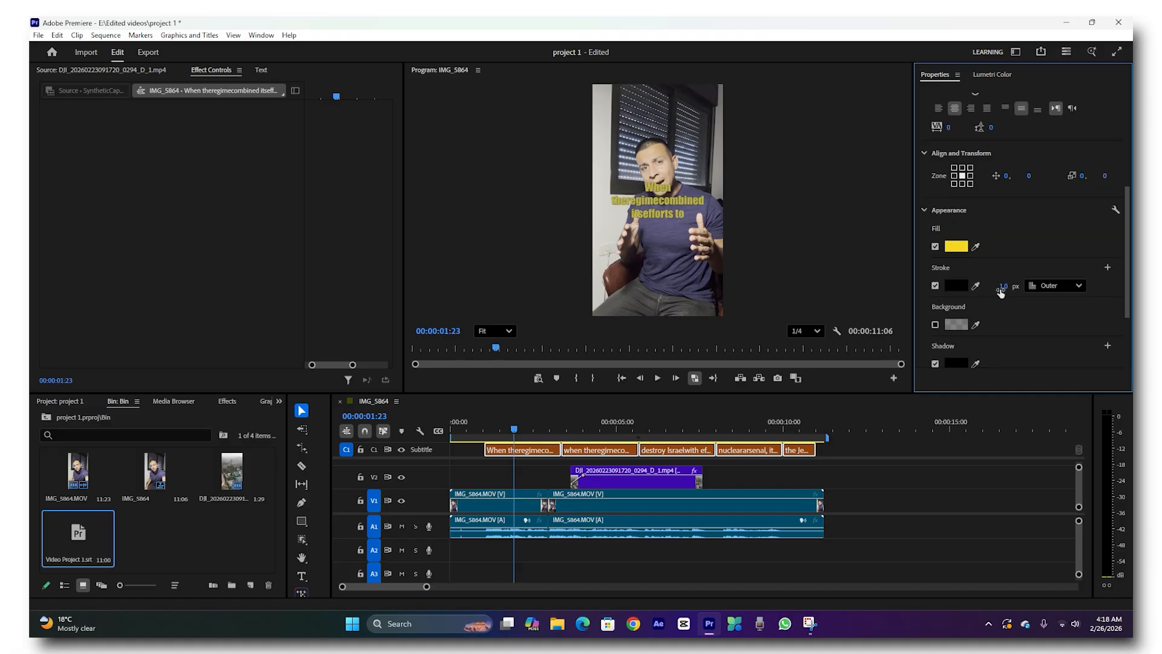
scroll(989, 335, down, 1)
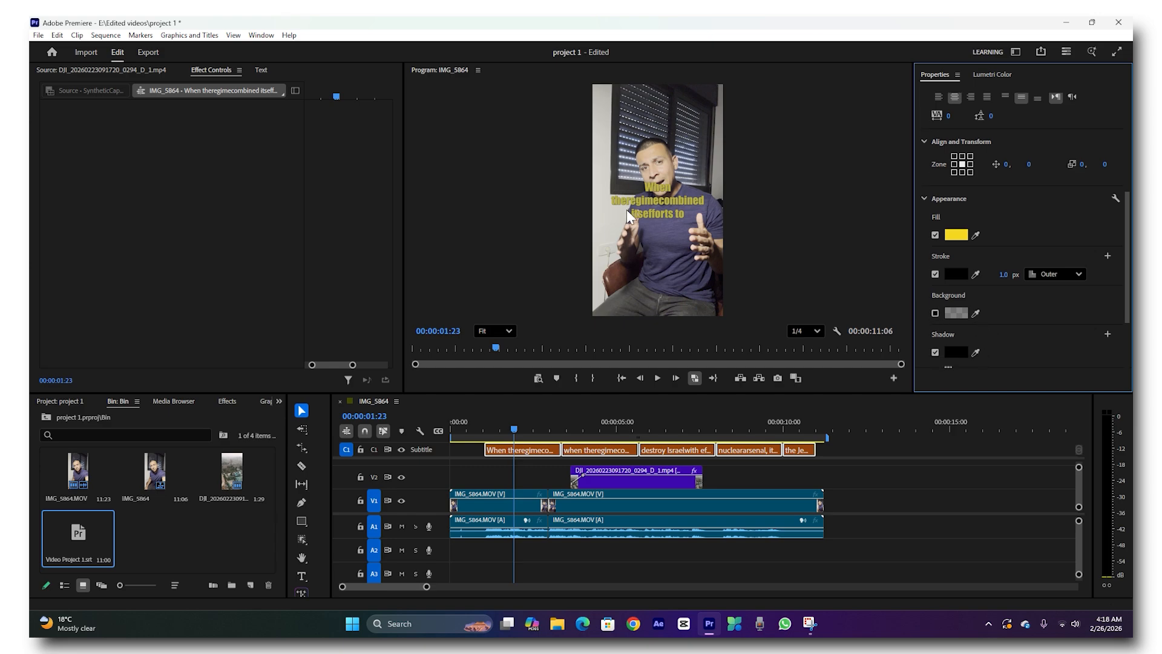
click(935, 313)
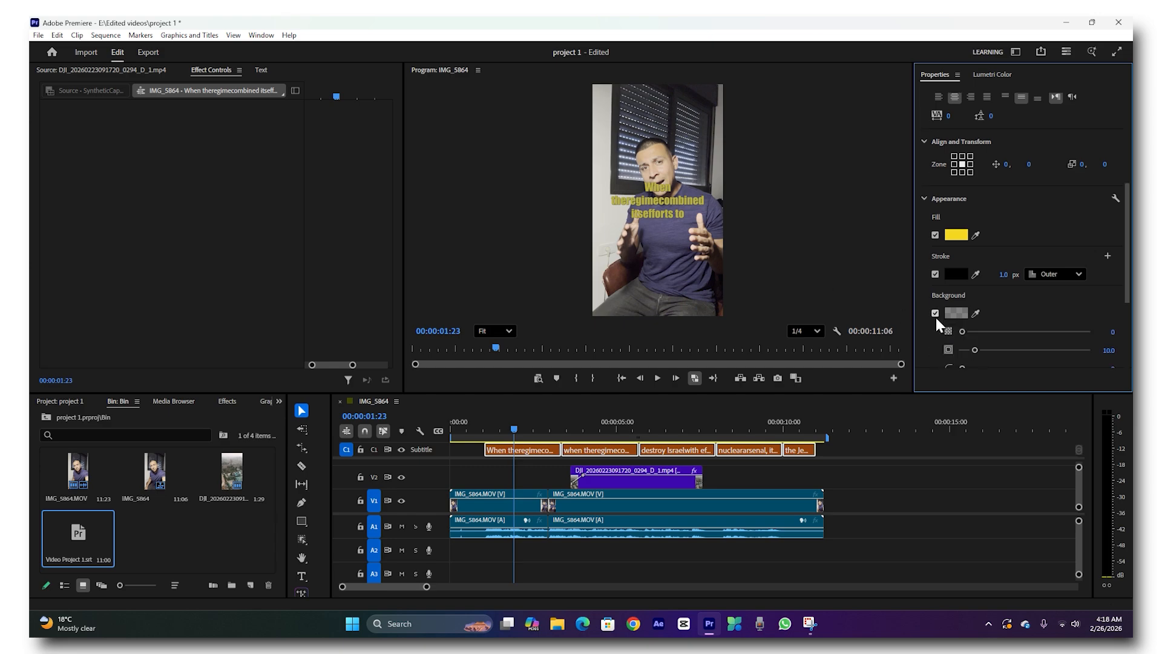
Try a solid white background behind the captions and undo it
click(956, 313)
click(670, 402)
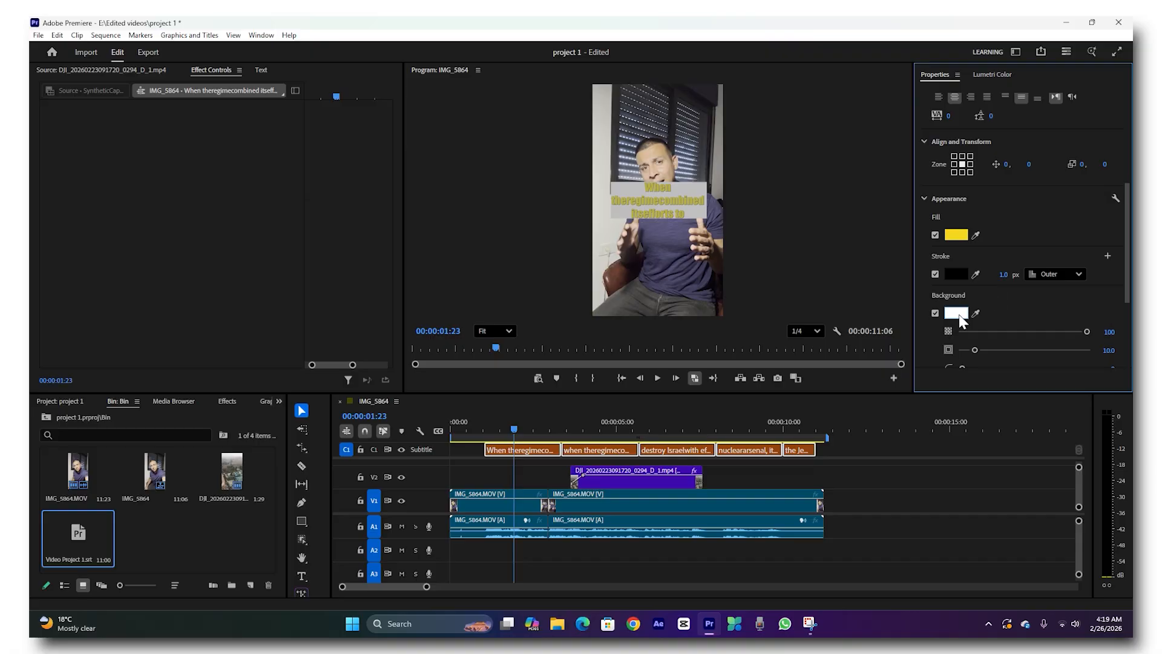
key(ctrl+z)
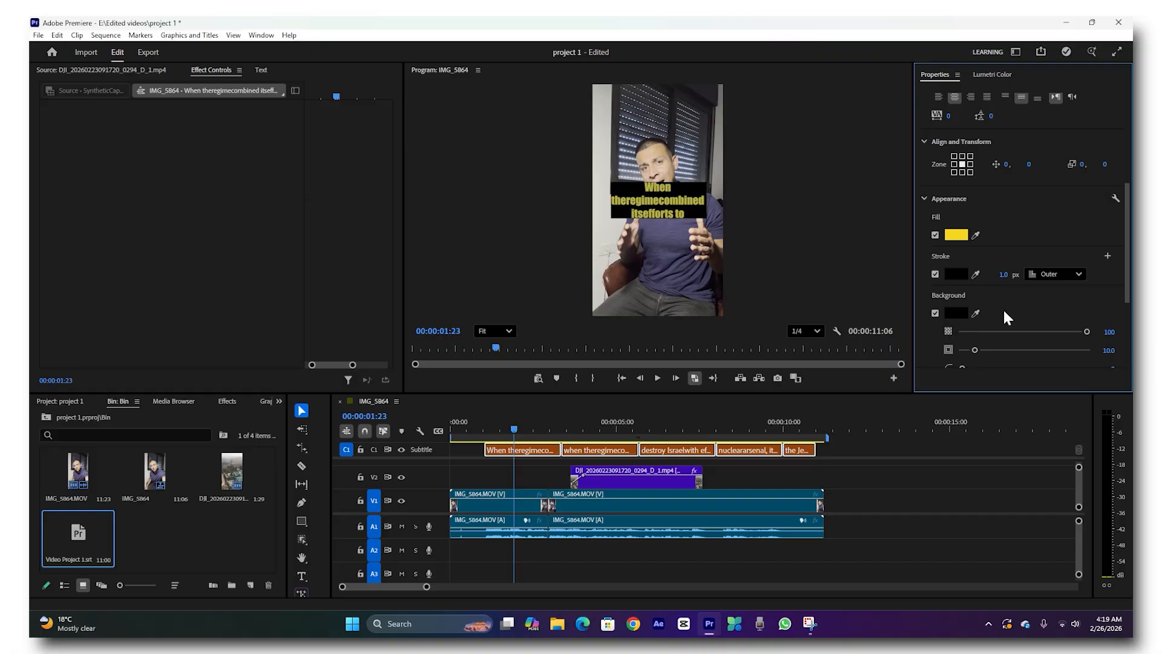
key(ctrl+z)
Set the captions' black shadow to an angle of 327°, a distance of 62.7 and a size of 13.4
scroll(1004, 310, down, 5)
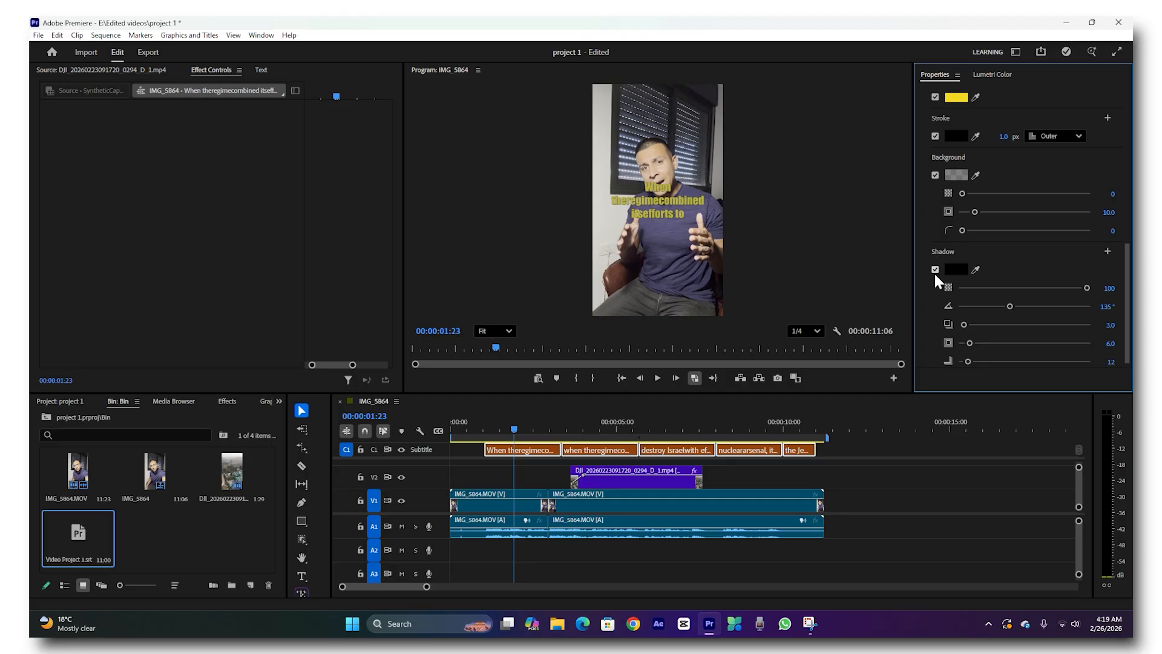
click(936, 270)
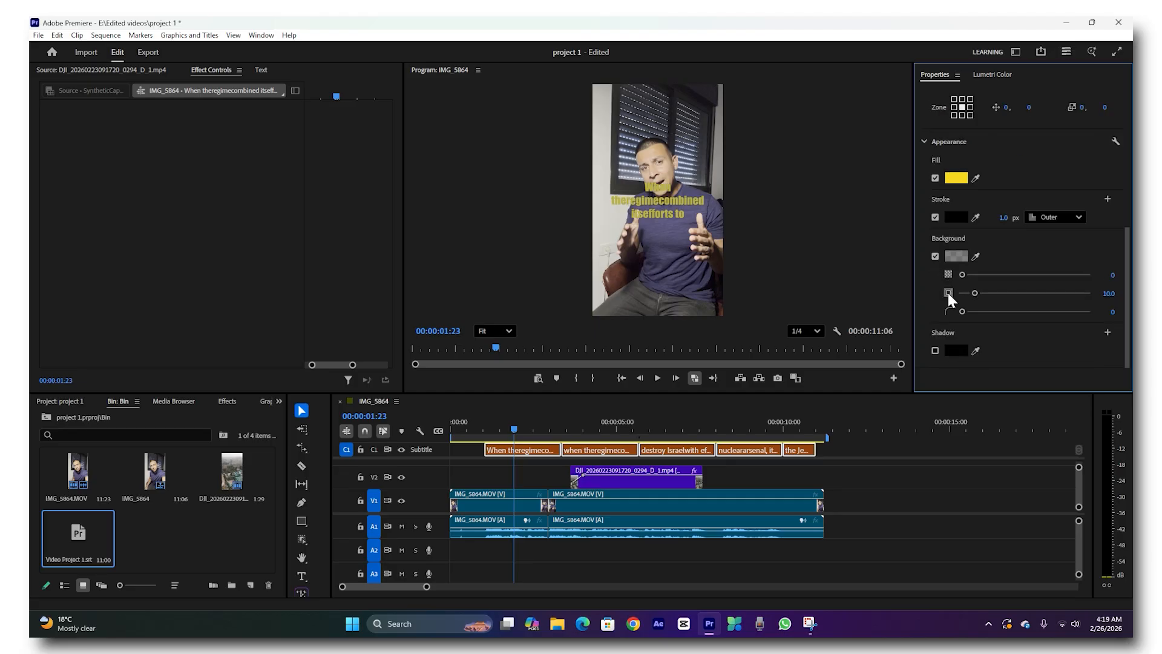
click(935, 350)
scroll(993, 325, down, 3)
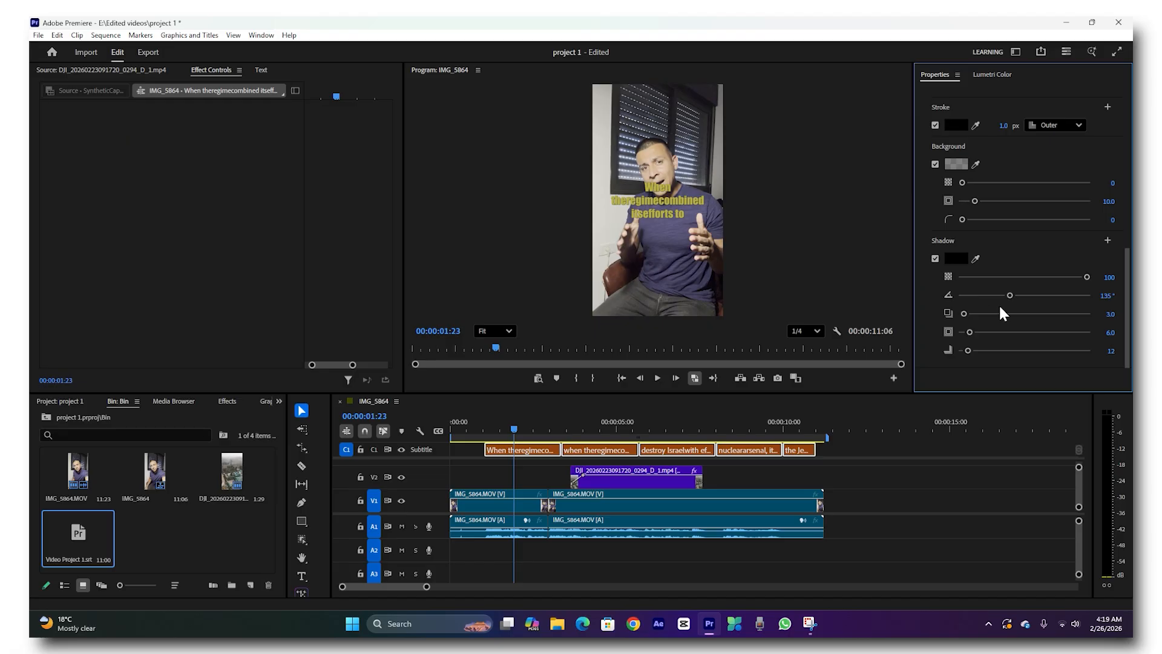
drag(1009, 295, 1078, 295)
drag(972, 313, 976, 341)
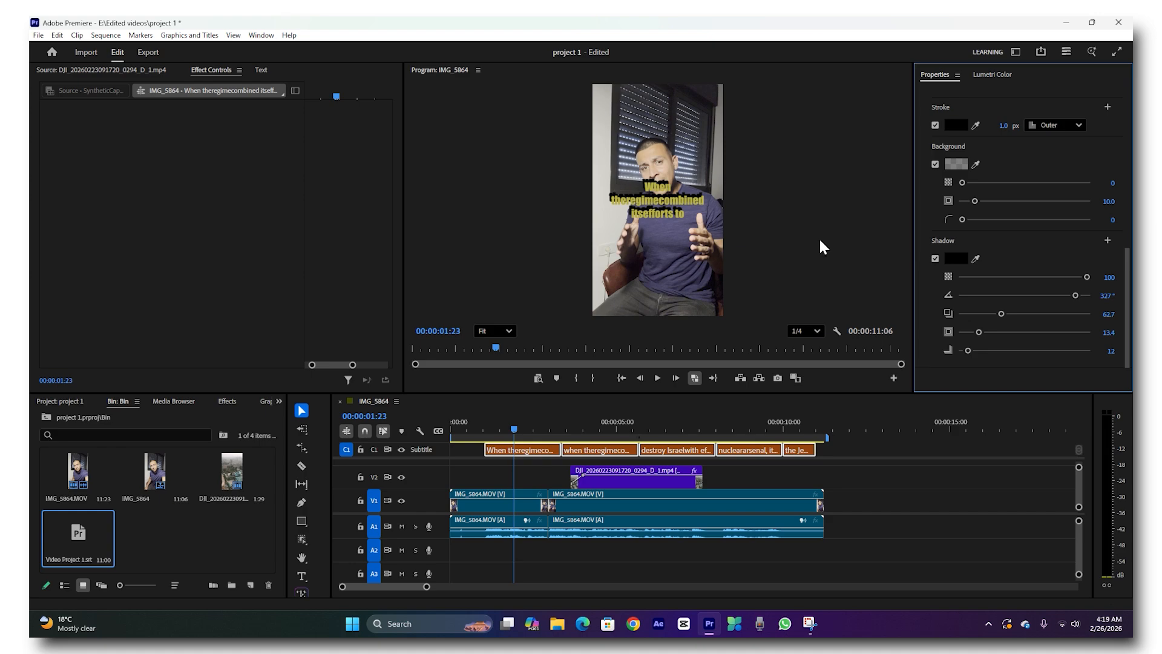
Create a 2160 × 3840 adjustment layer at 25 fps and place it on V3 at the start of the sequence
click(515, 482)
key(Home)
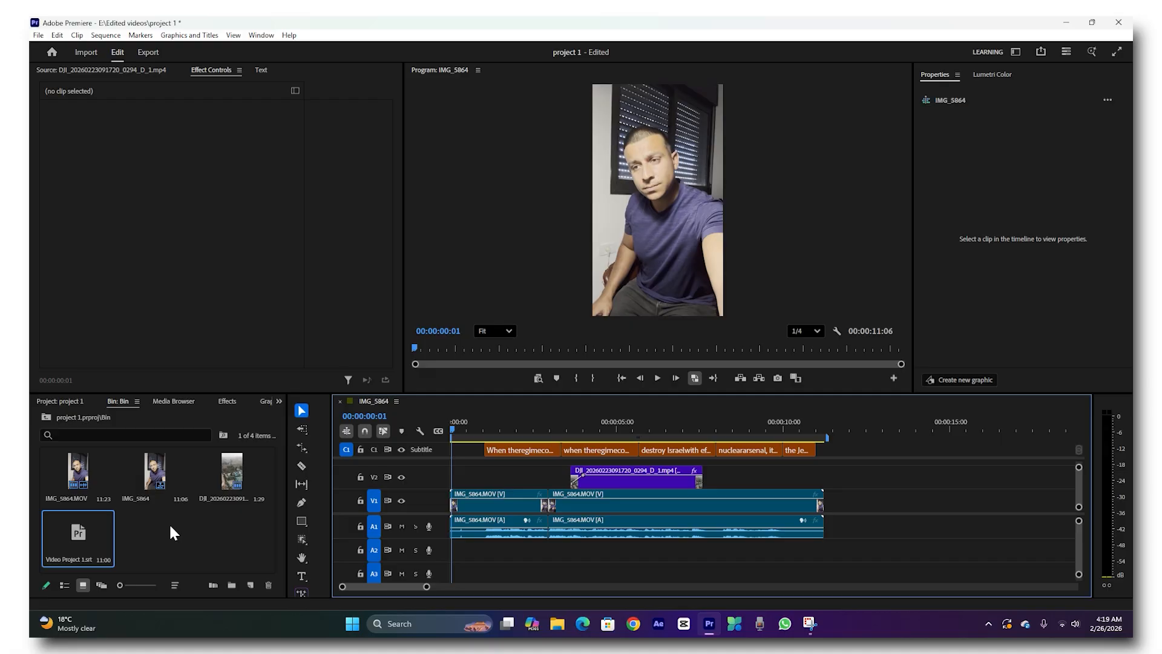
click(250, 585)
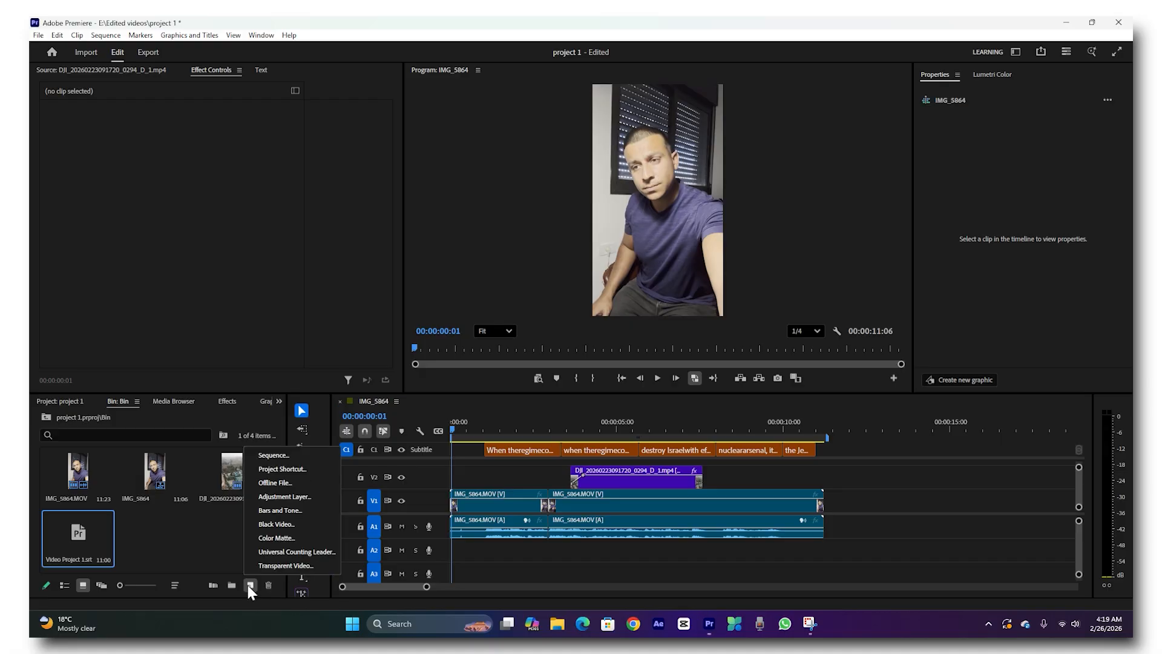
click(282, 495)
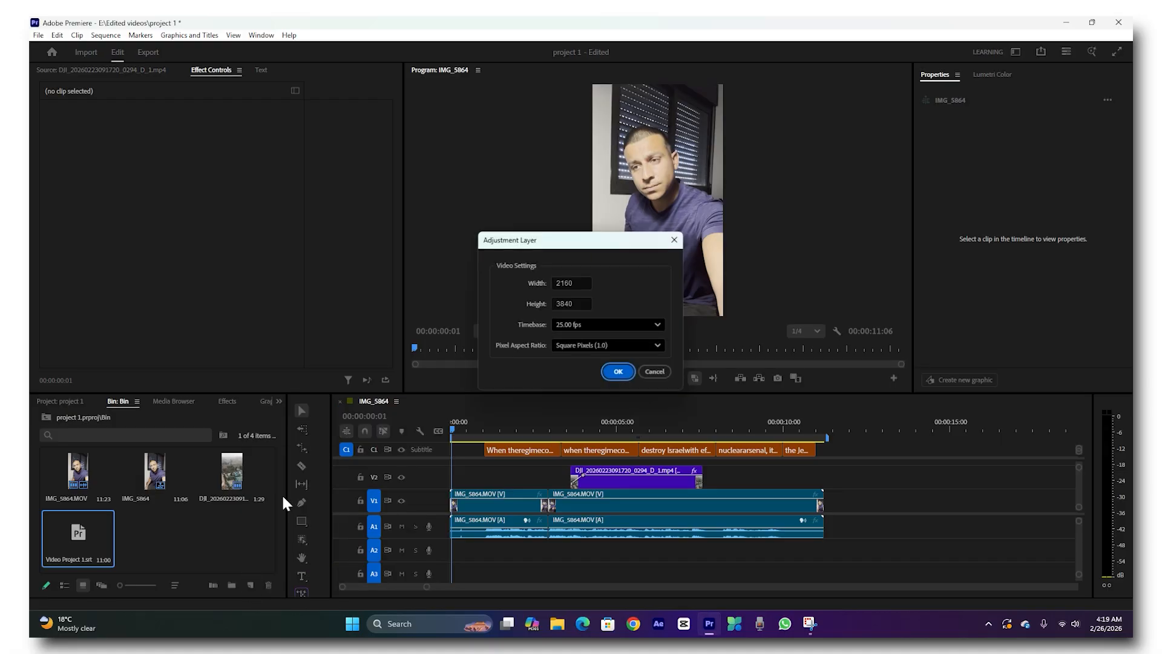
click(626, 370)
drag(145, 544, 460, 473)
click(469, 483)
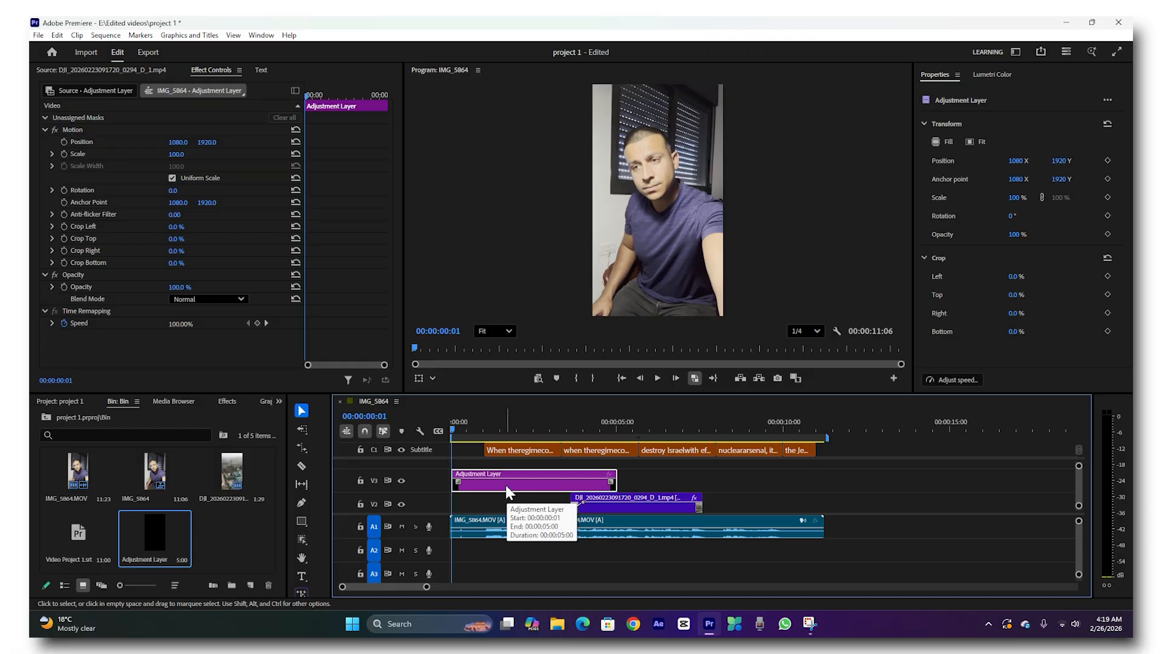
Raise the adjustment layer's saturation to 164.8 in the Lumetri Color basic correction
click(463, 431)
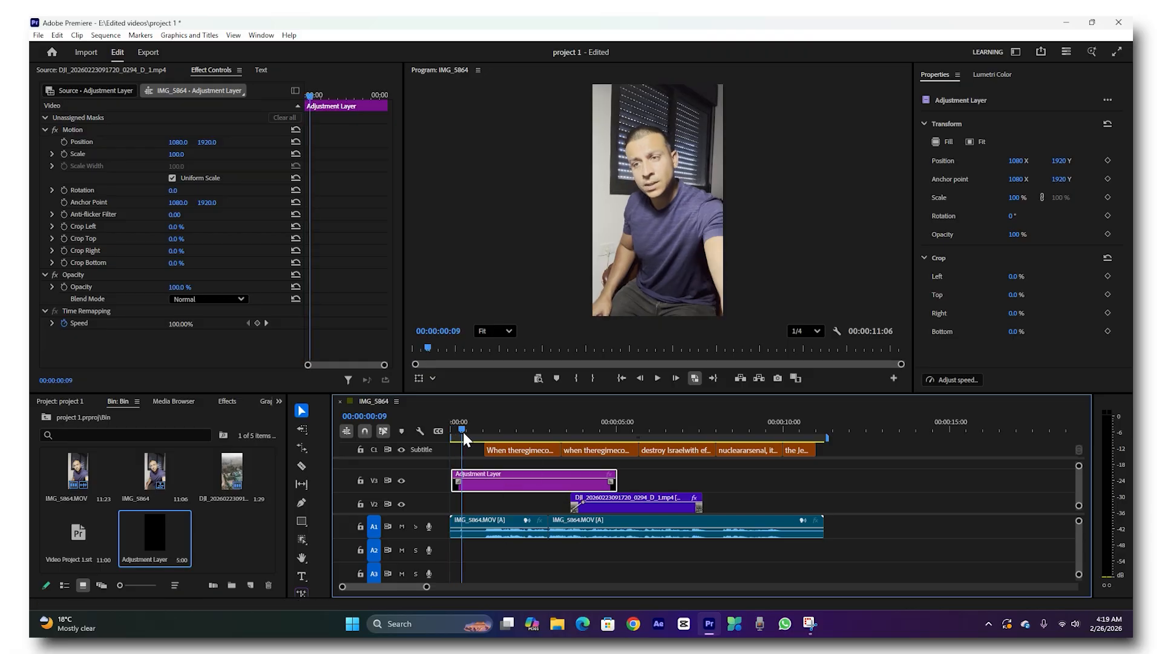
click(991, 75)
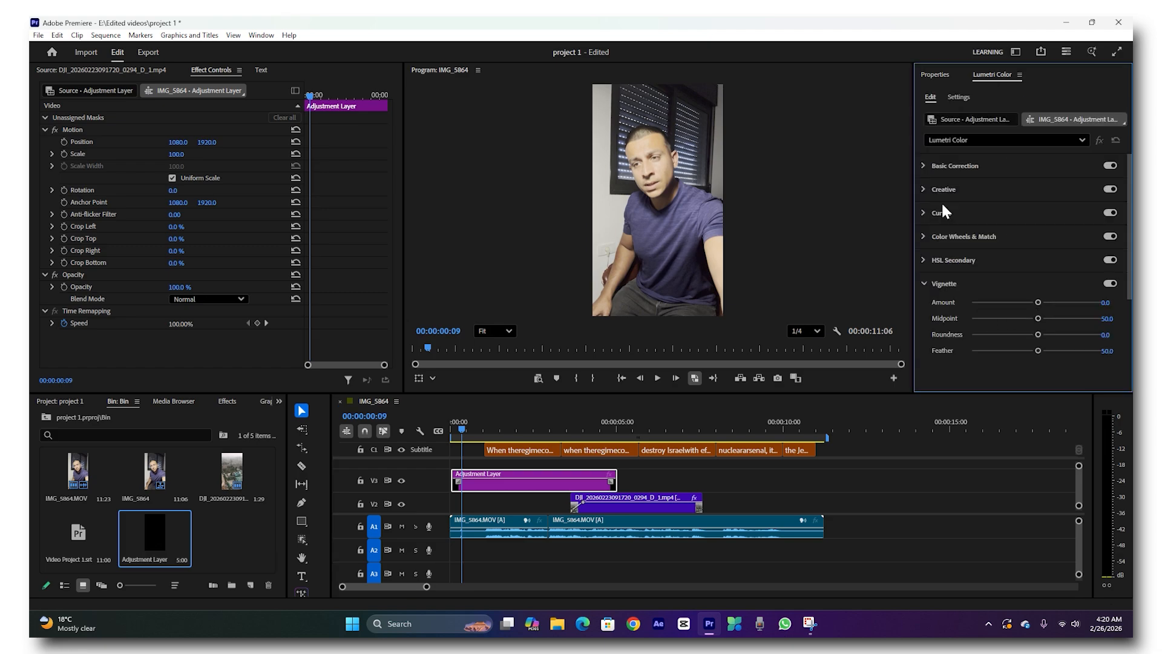
click(923, 166)
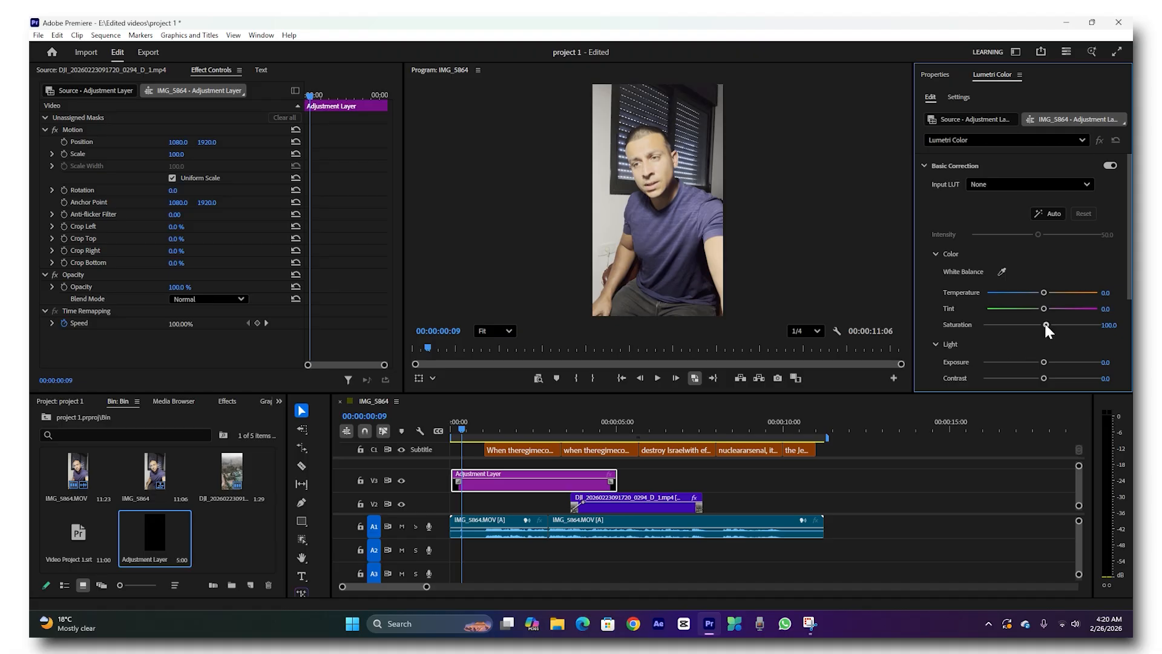
drag(1045, 325, 1091, 325)
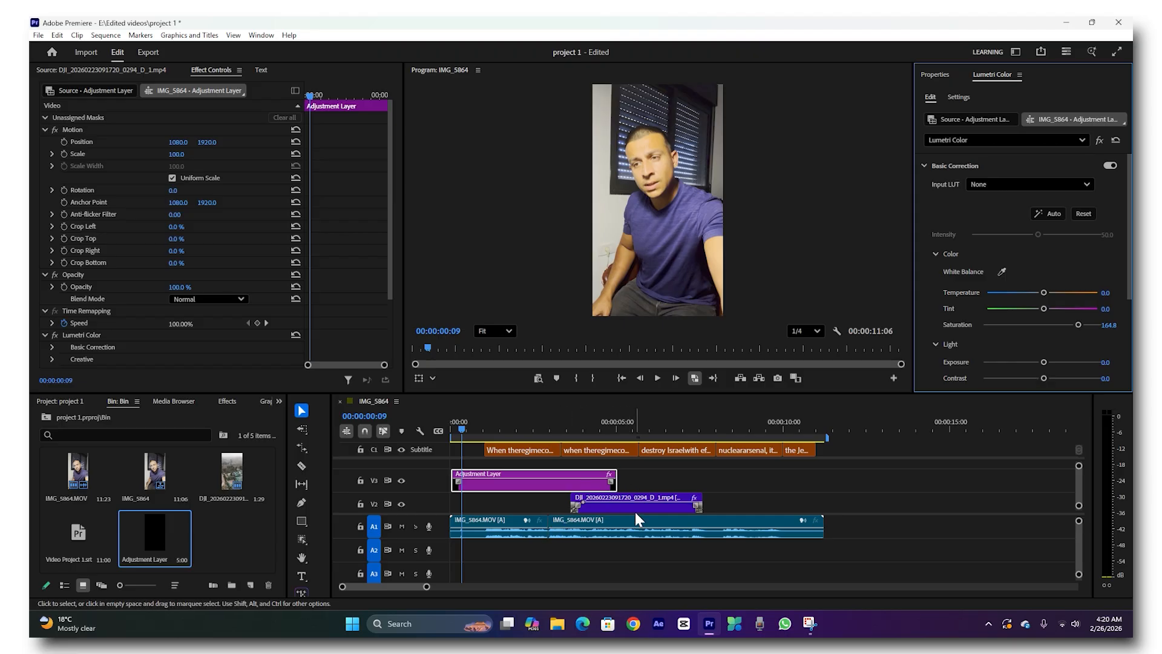
Set the adjustment layer's exposure to 0.1, contrast to -5.7 and highlights to -13.0 in the Lumetri Color light settings
scroll(1019, 338, down, 1)
drag(1019, 338, 1037, 364)
scroll(1038, 366, down, 1)
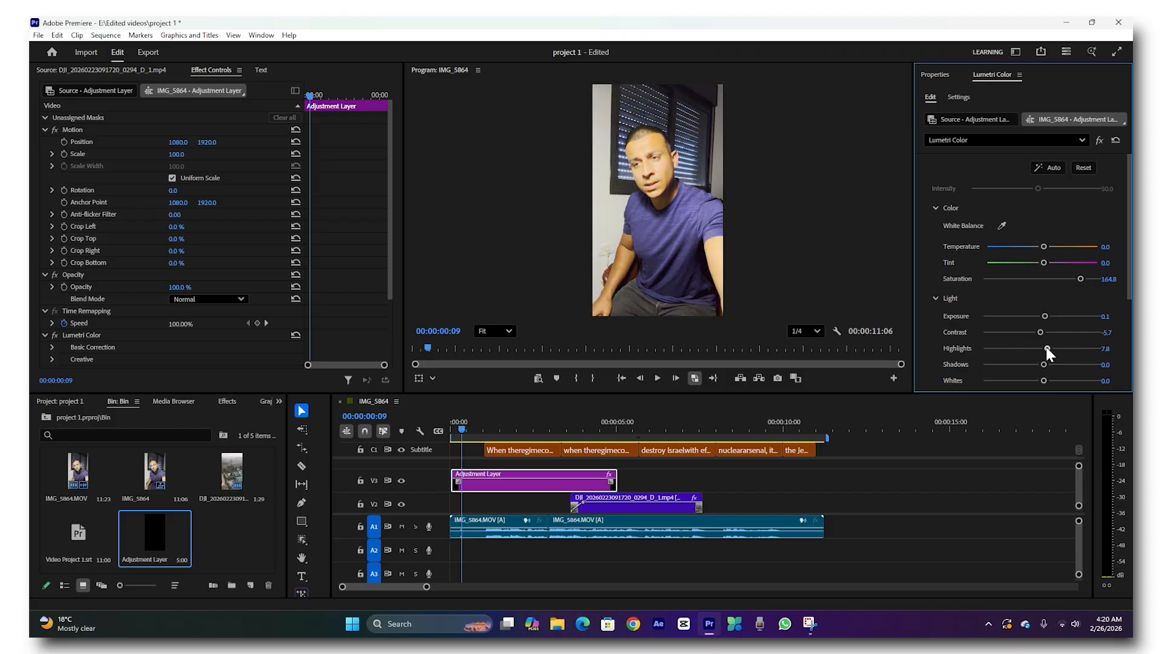
scroll(1050, 352, down, 5)
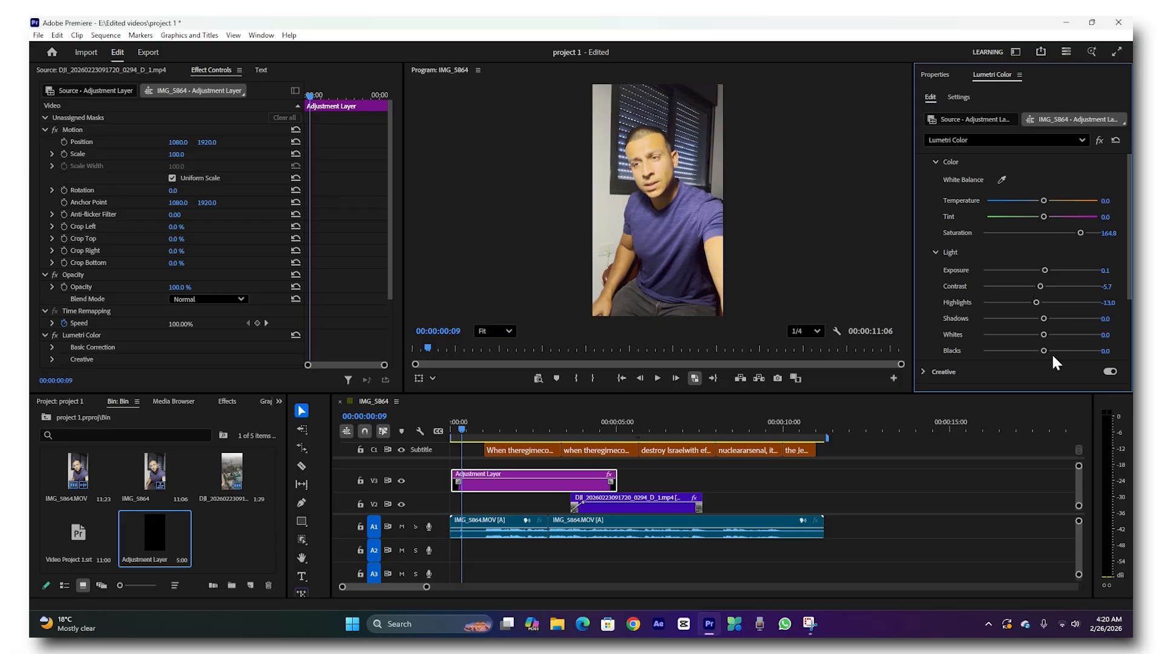
Add a vignette to the adjustment layer in Lumetri Color with an amount of -0.8
scroll(1052, 352, down, 6)
click(923, 353)
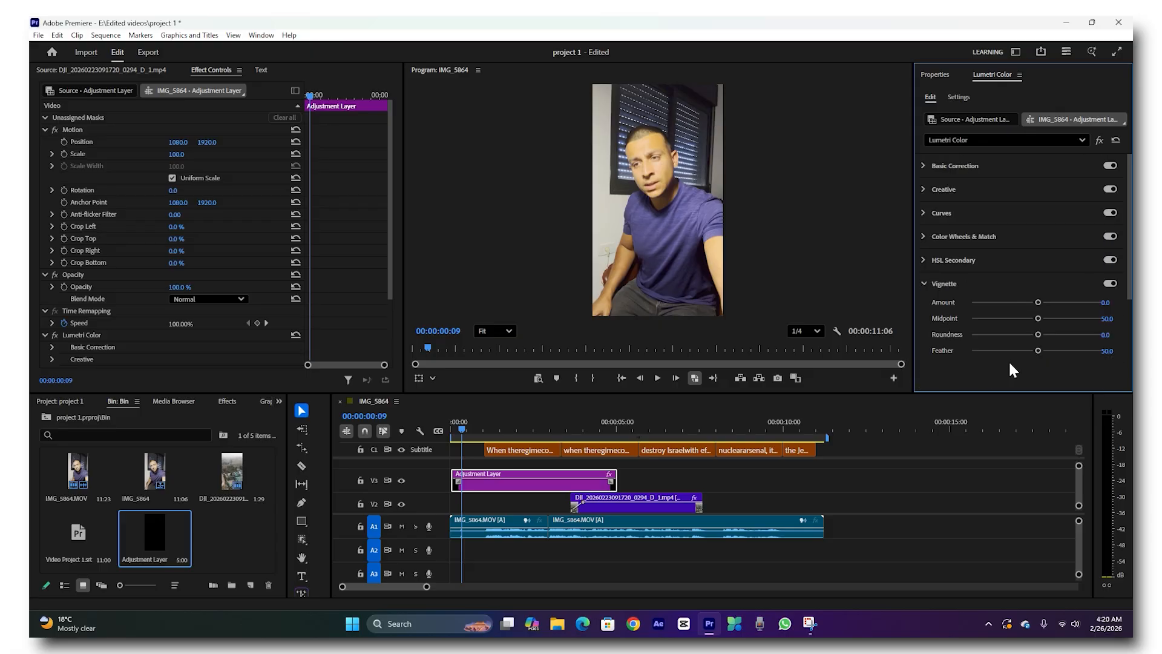
drag(1038, 303, 1019, 304)
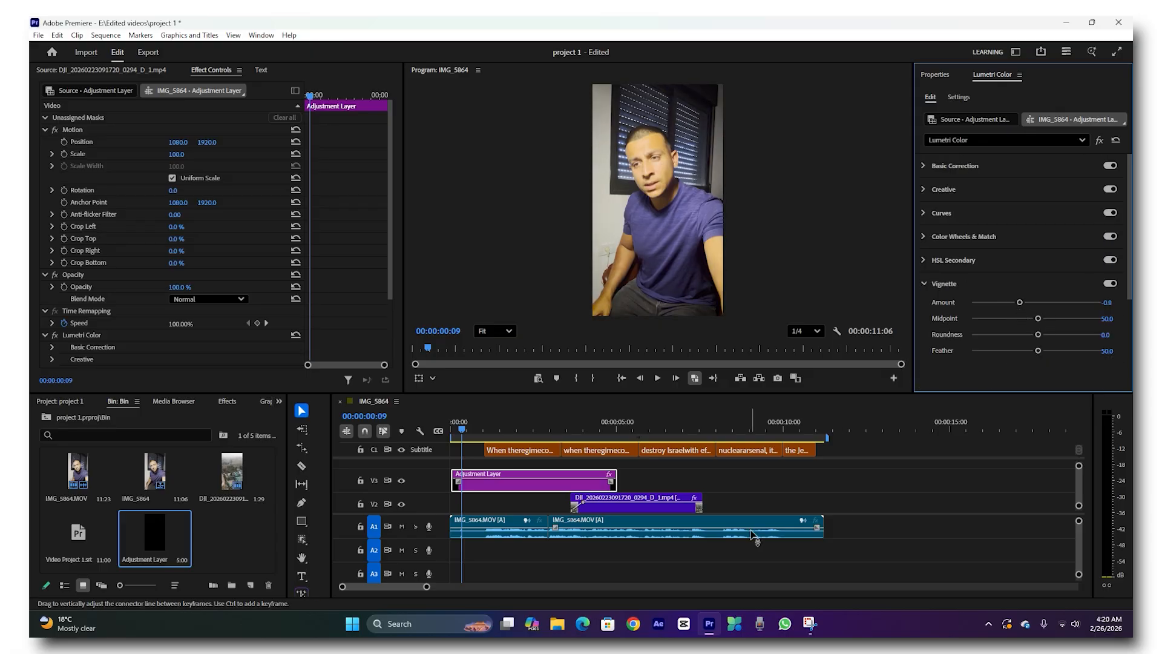
Extend the adjustment layer on V3 to the end of the main video clip and preview the result
drag(622, 478, 831, 479)
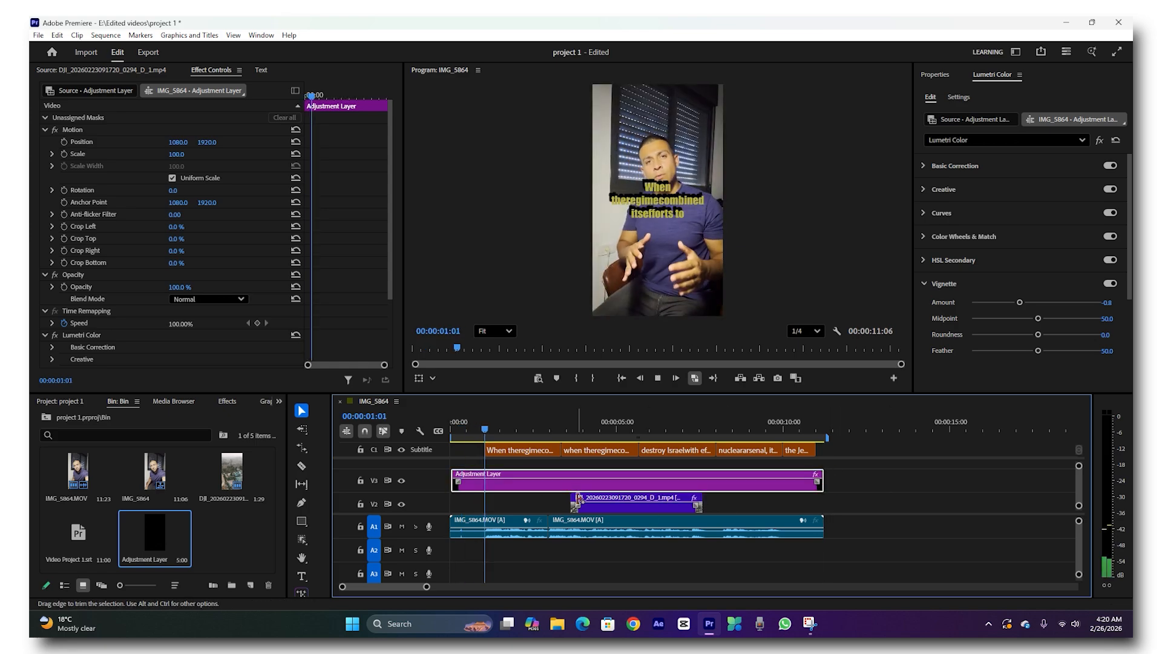
scroll(544, 500, down, 2)
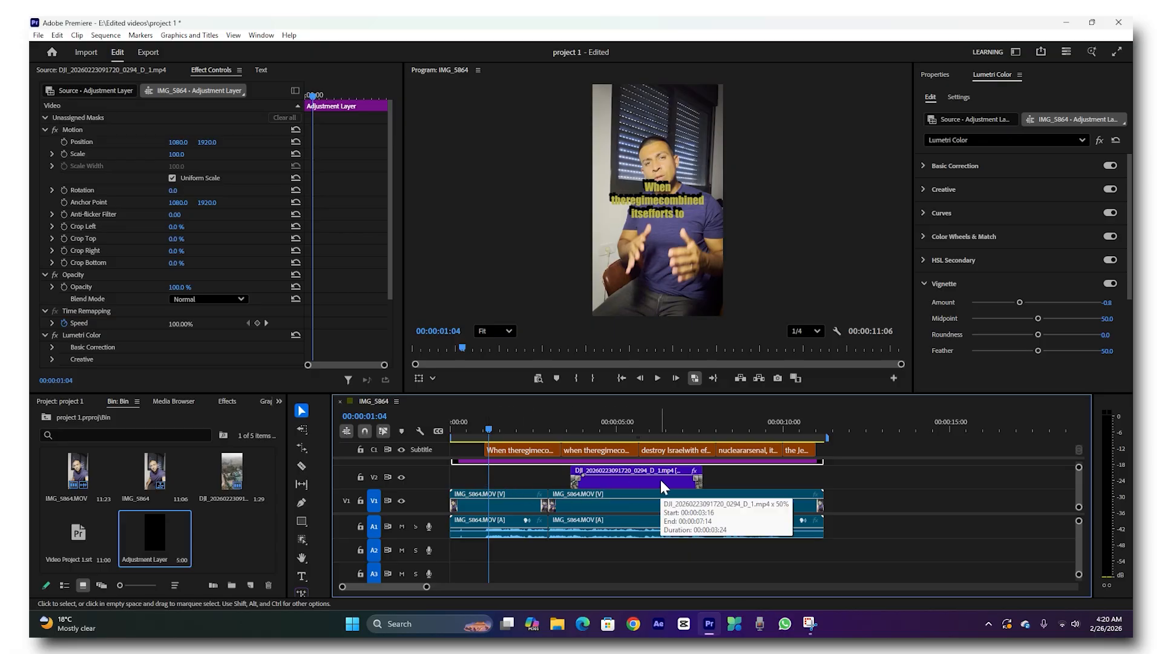
Open the media export settings for the sequence and name the output file edited video 1
click(36, 35)
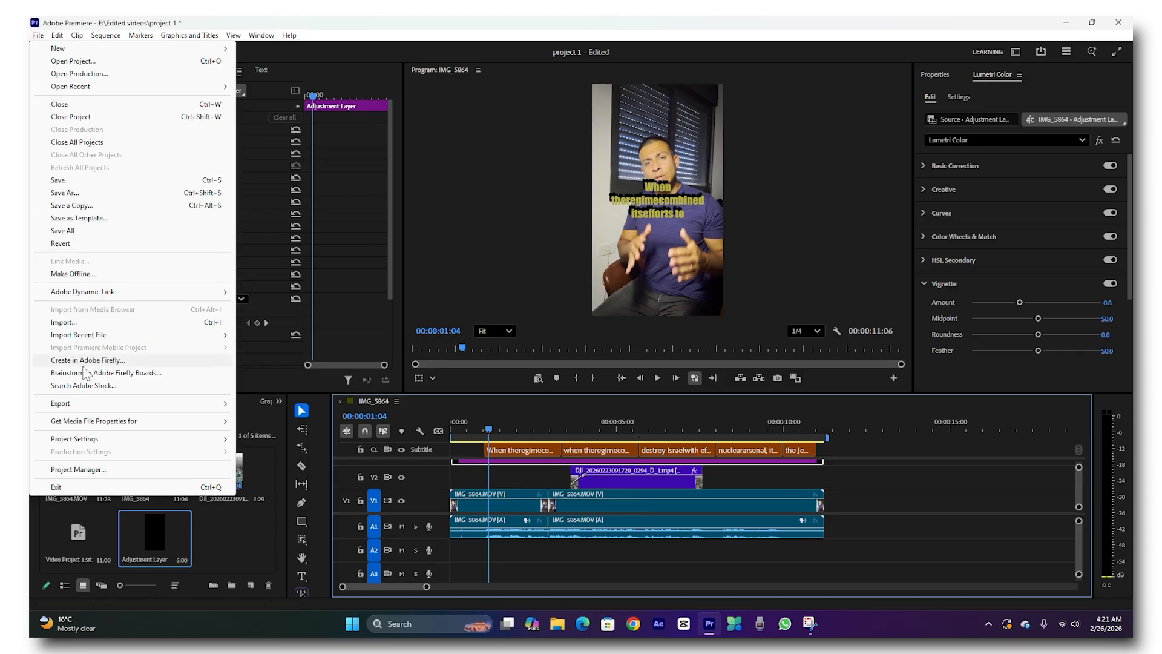
mouse_move(81, 404)
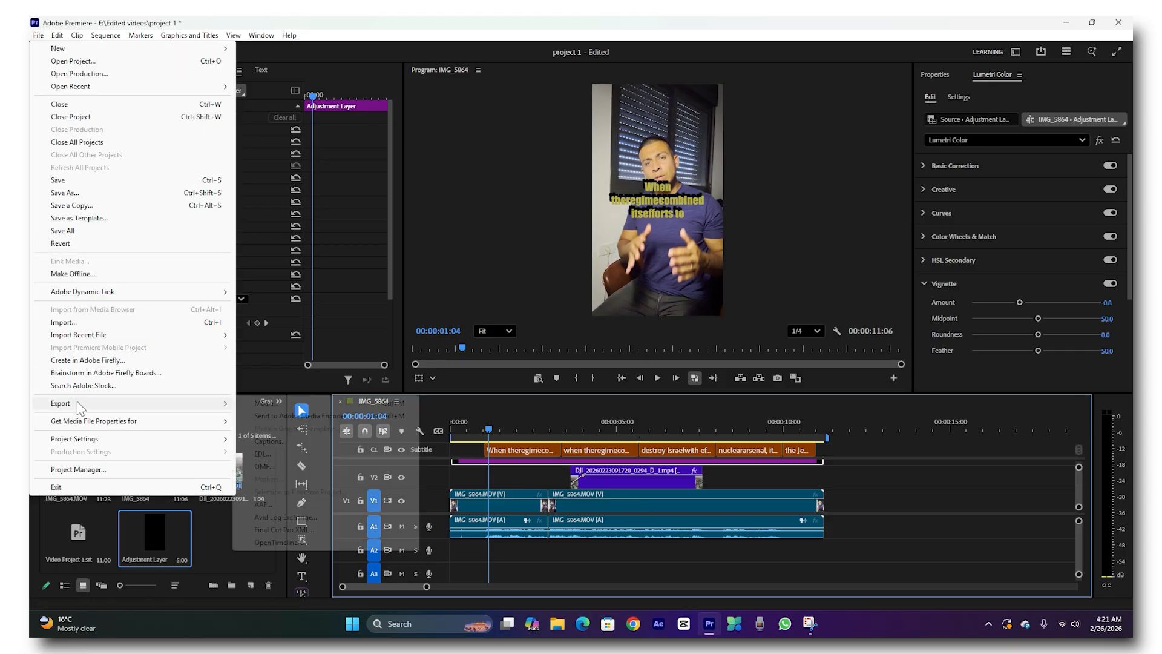
click(260, 403)
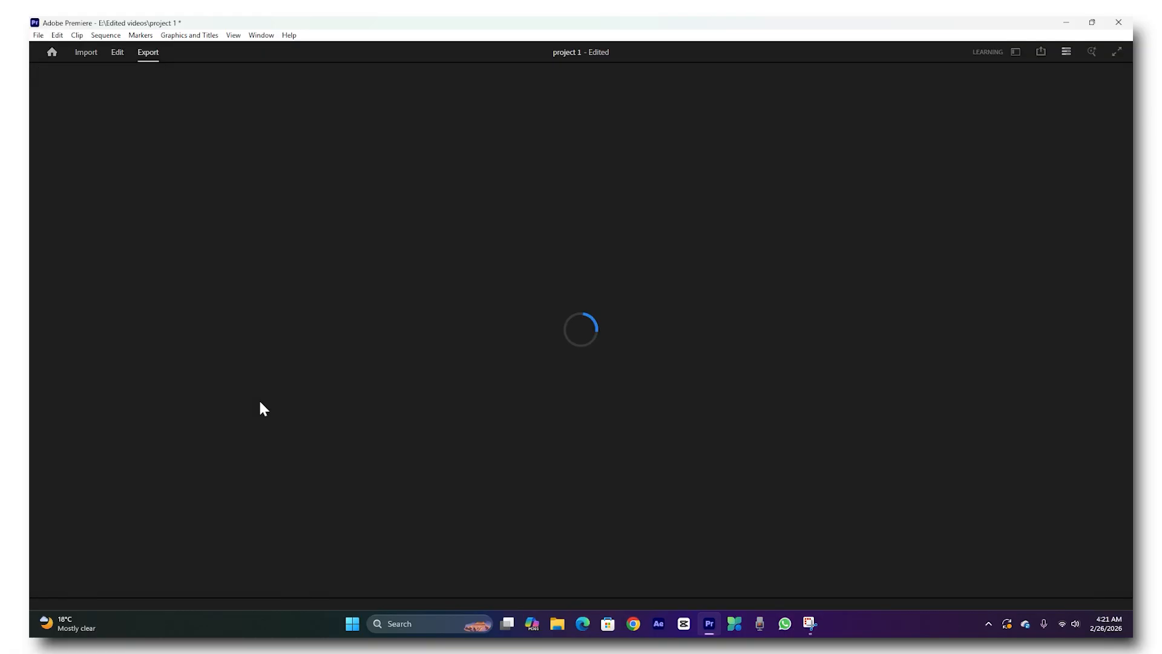
click(371, 106)
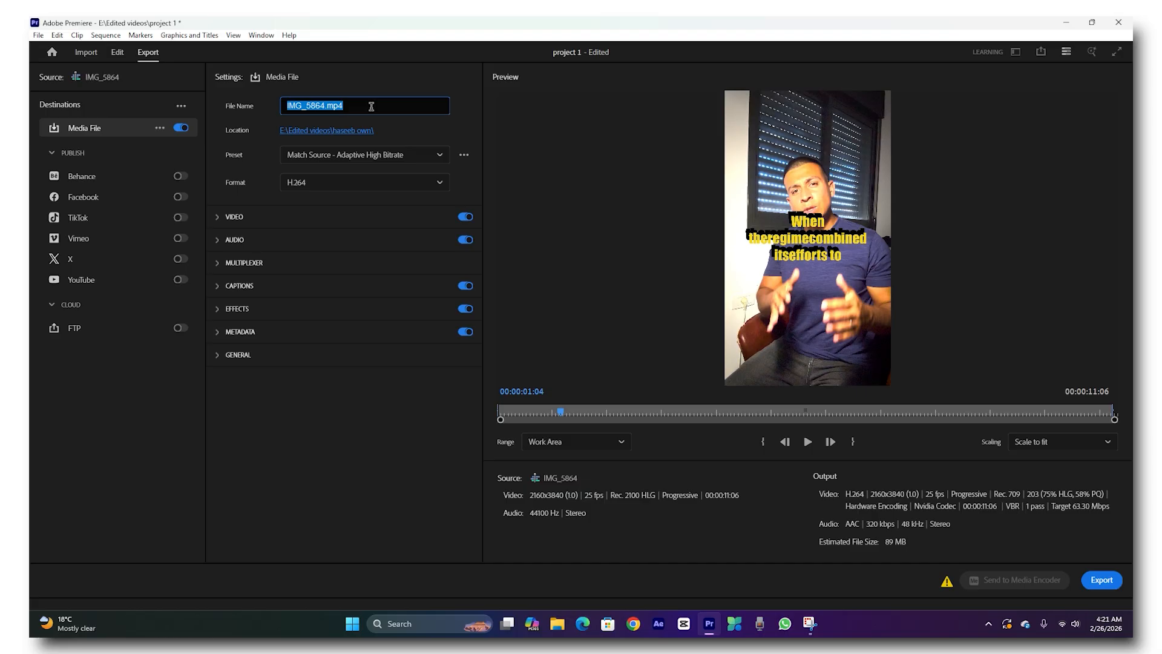
text(edi)
text(ed)
key(BackSpace)
key(BackSpace)
text(ted video 1)
Choose the H.264 format, set the save location to the Desktop and export the video
click(400, 184)
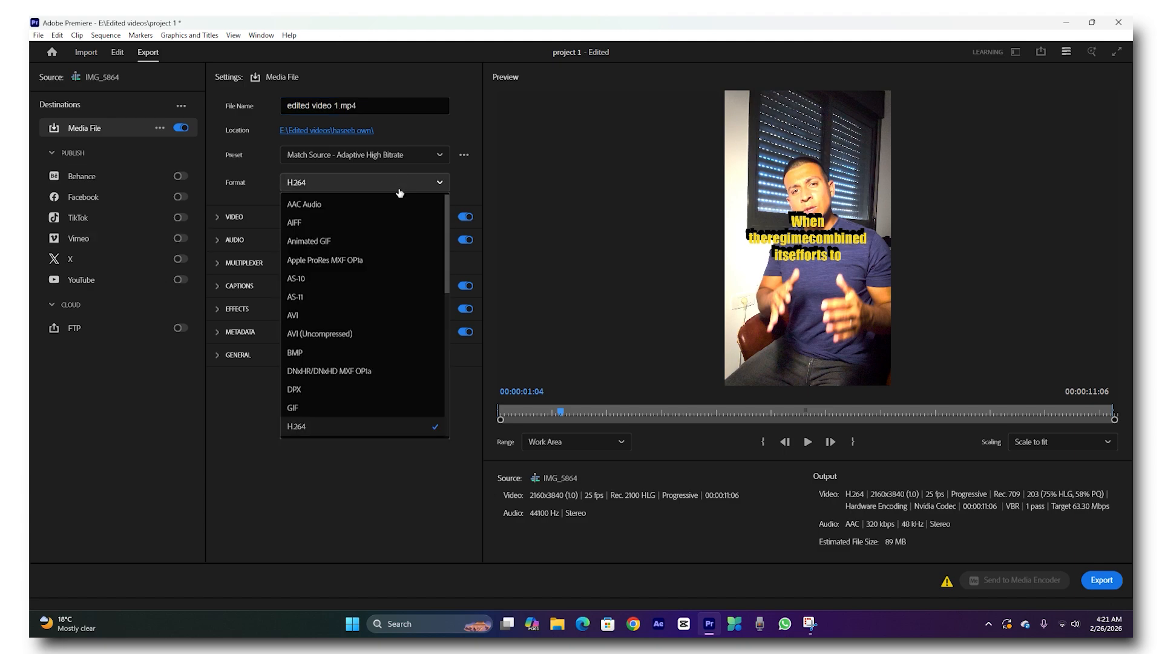
click(294, 433)
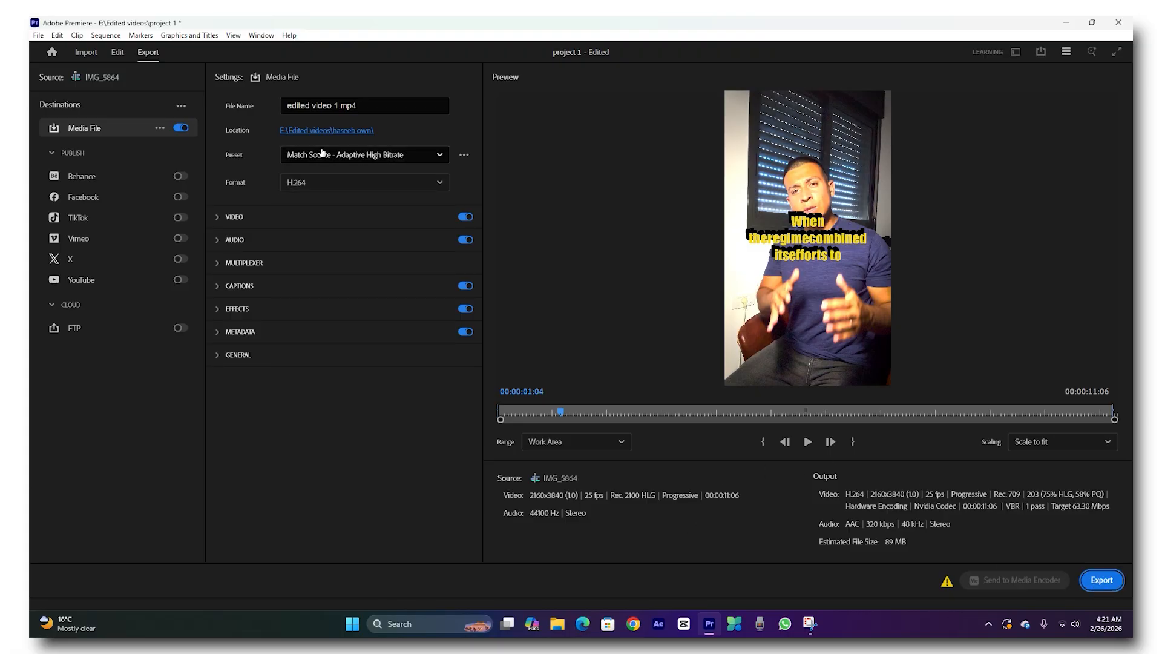
click(314, 132)
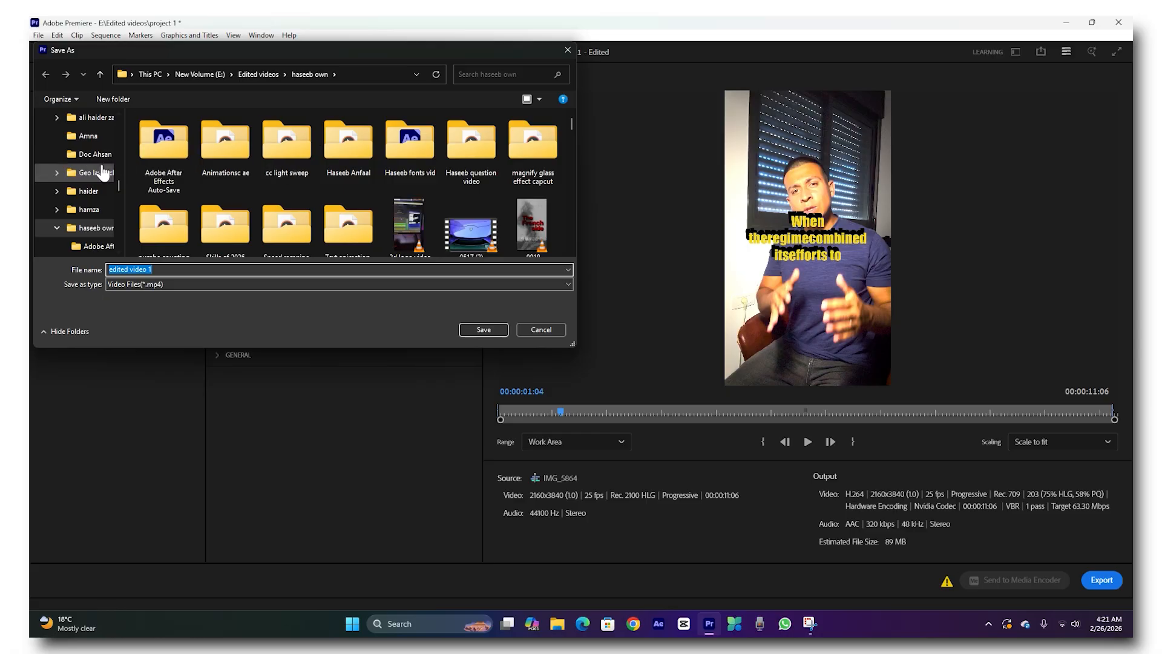
scroll(79, 189, up, 5)
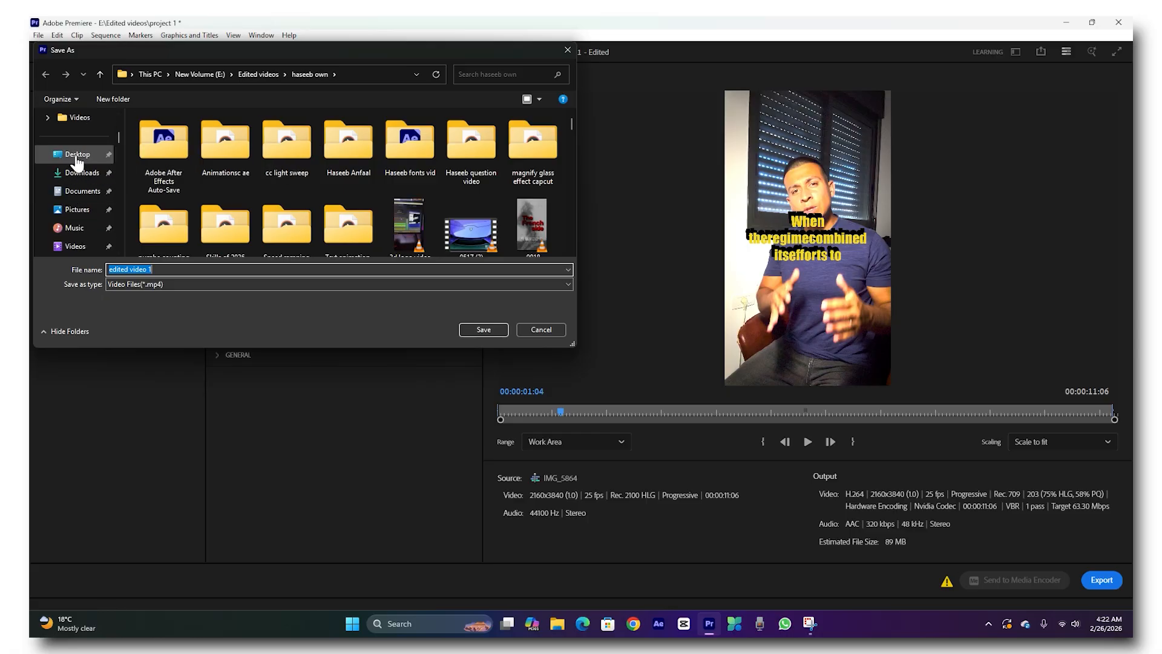
click(78, 154)
click(484, 329)
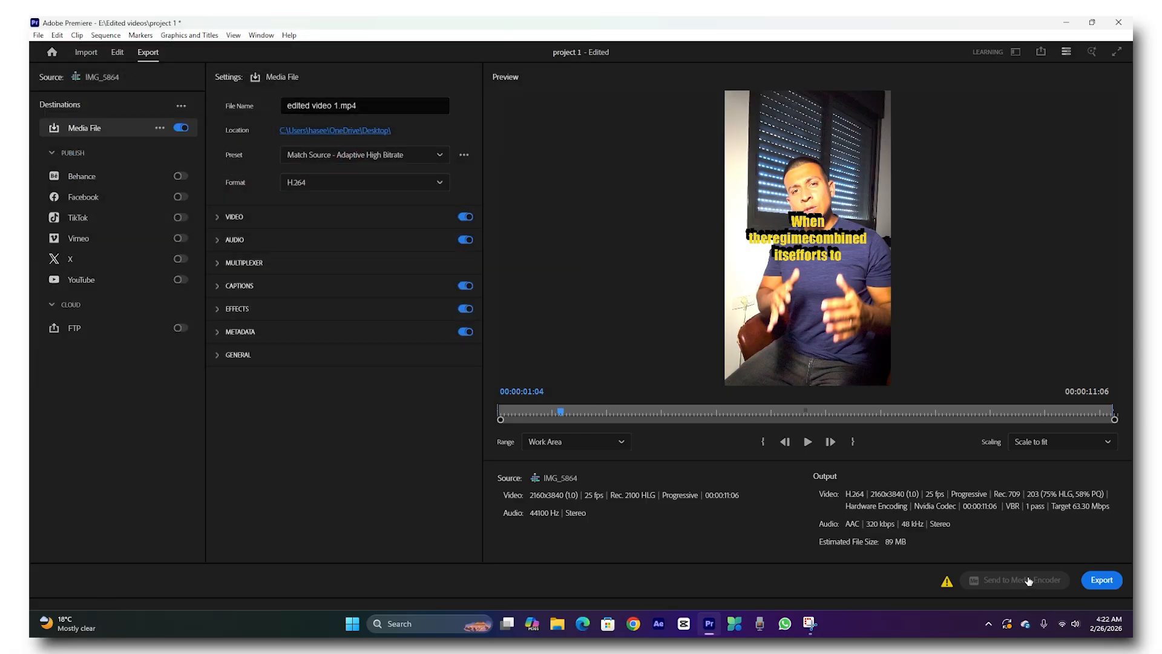
click(1101, 580)
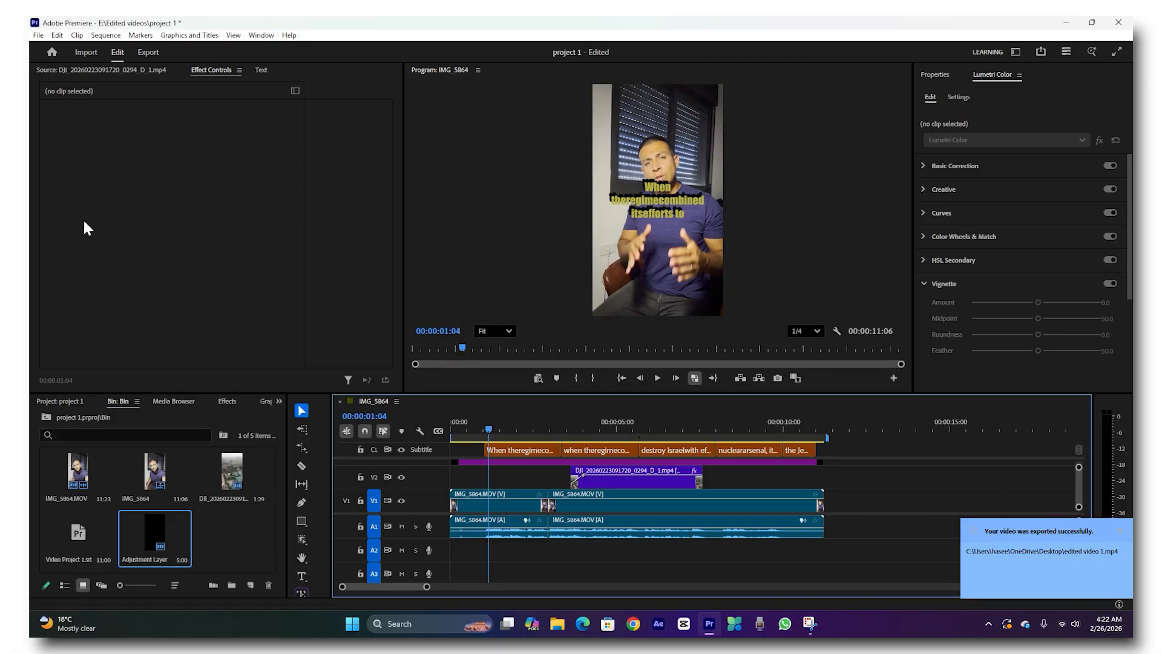
Quick-export the sequence to the Desktop as IMG_5864.mp4 with the Match Source - Adaptive High Bitrate preset
click(1040, 52)
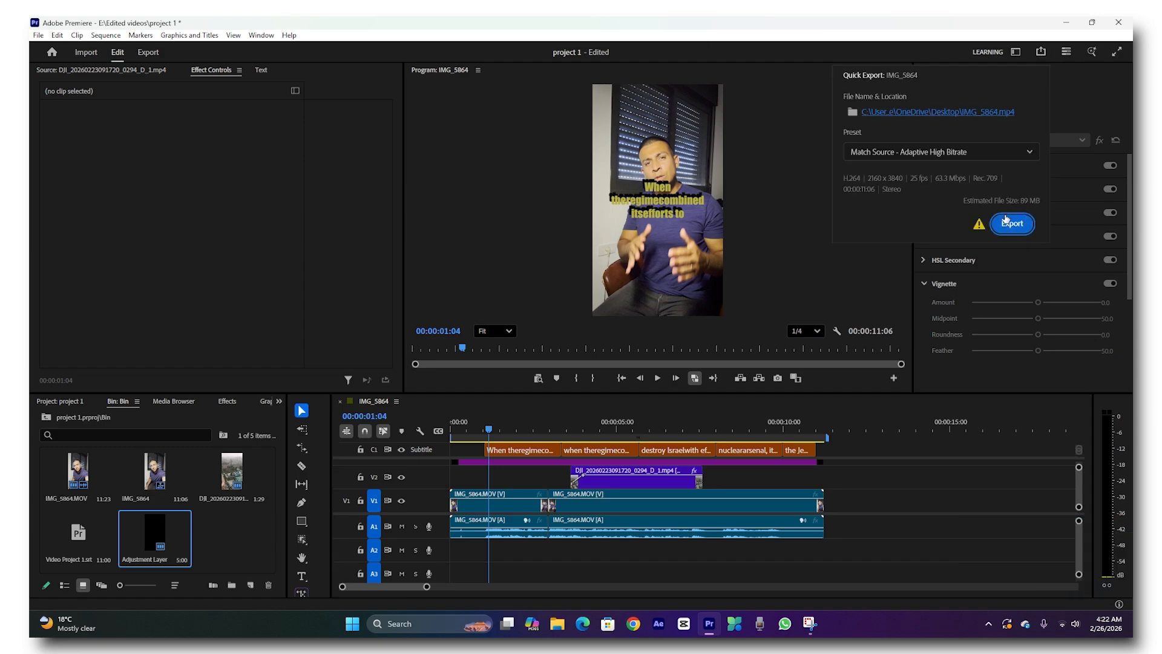
click(916, 113)
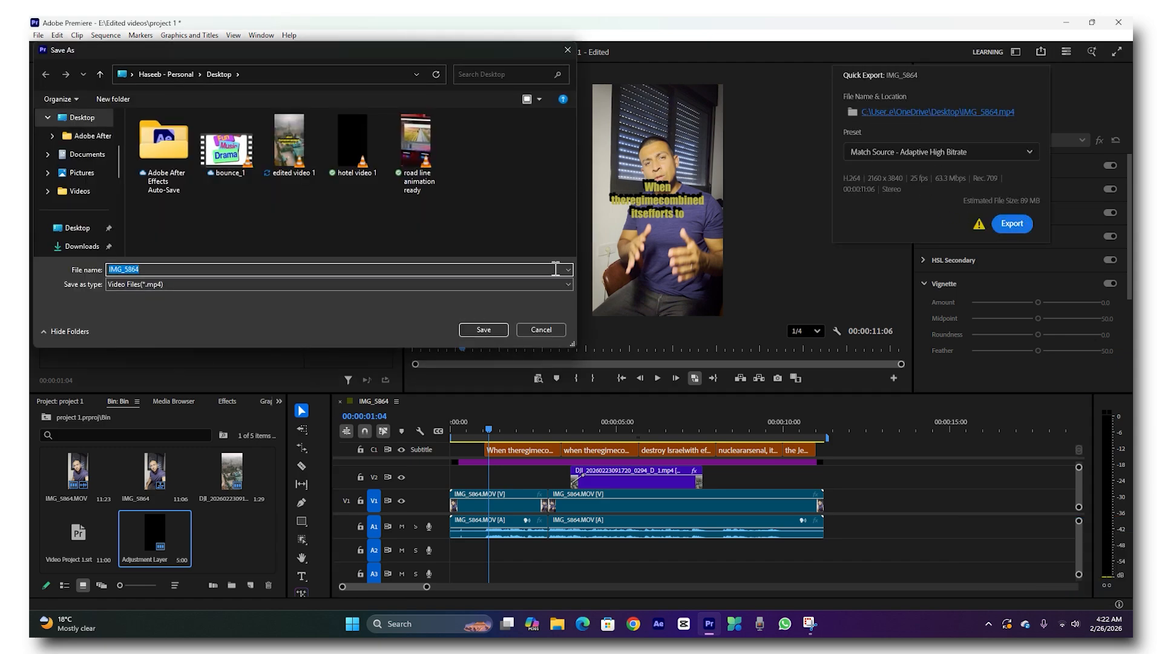
click(549, 333)
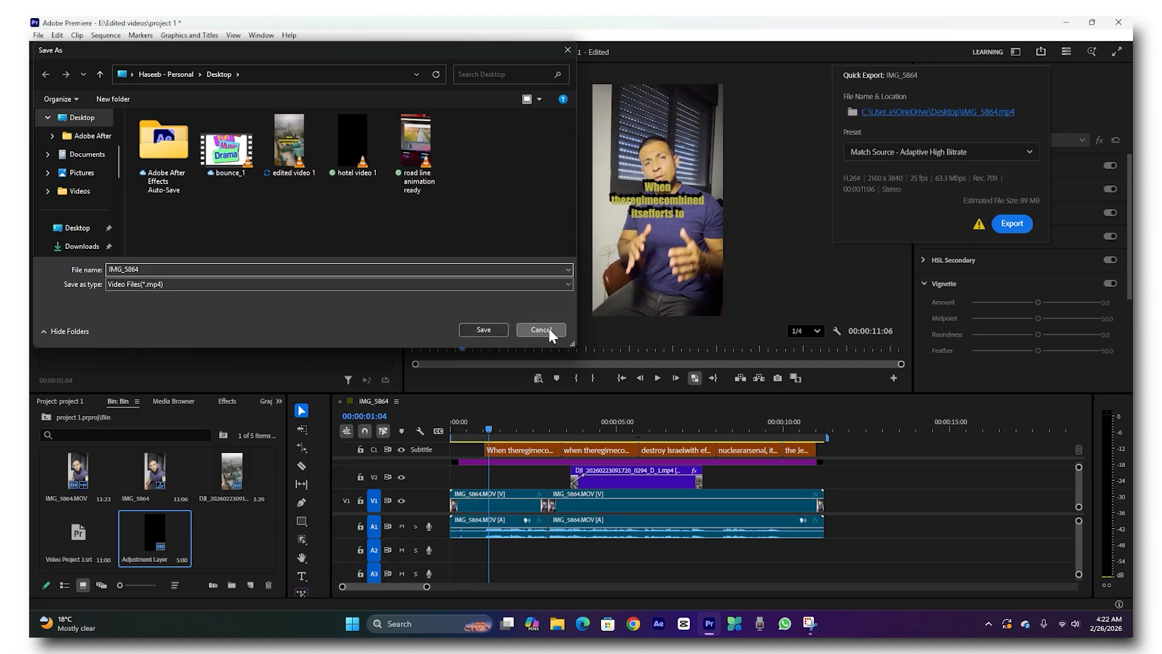
click(1010, 224)
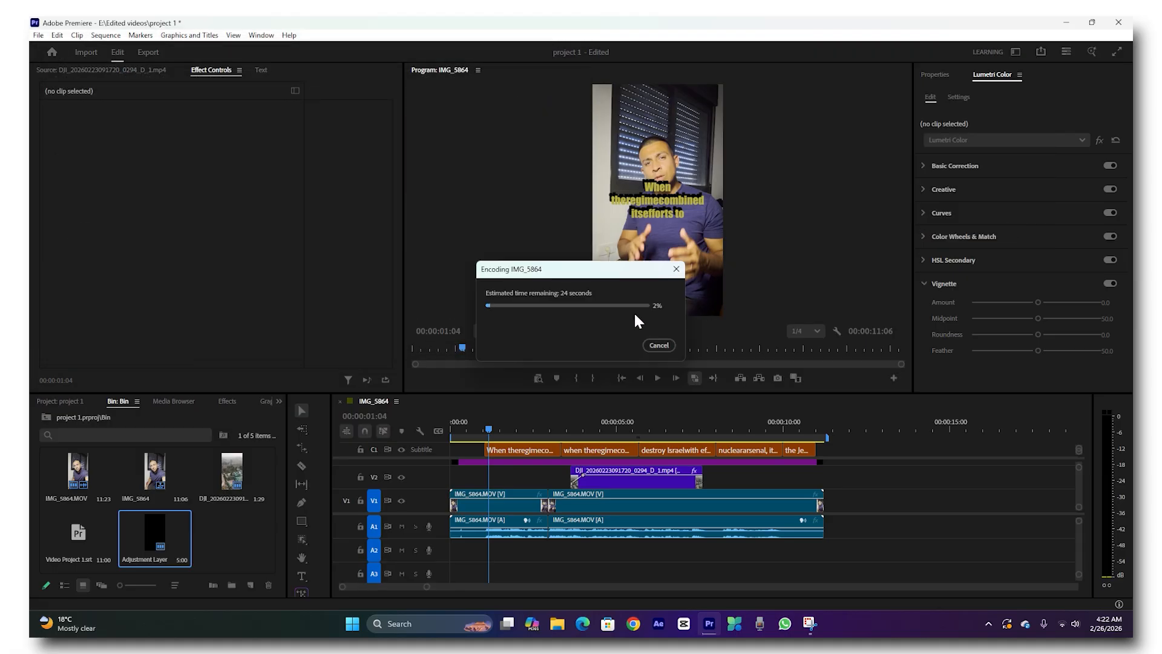